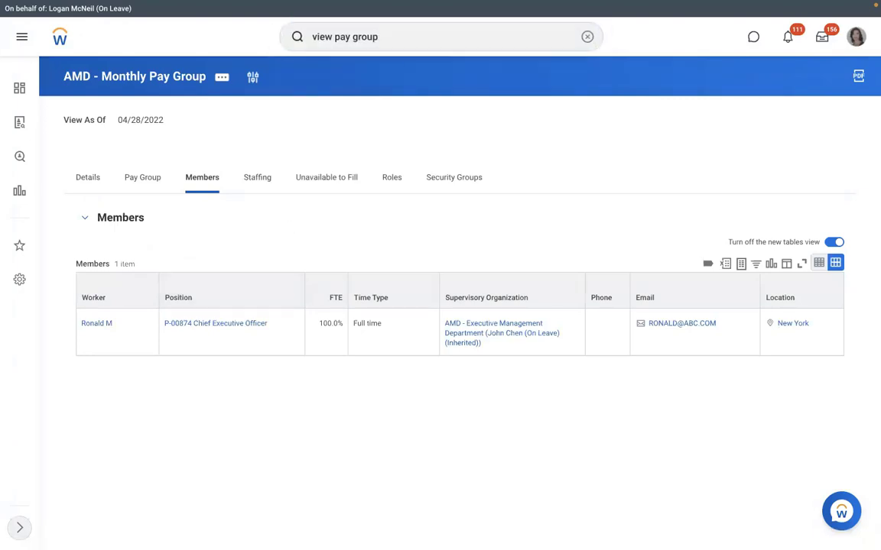
Run View Pay Group for RBS - Monthly PYG (searched 'dmd') and list its 2 members
key(Return)
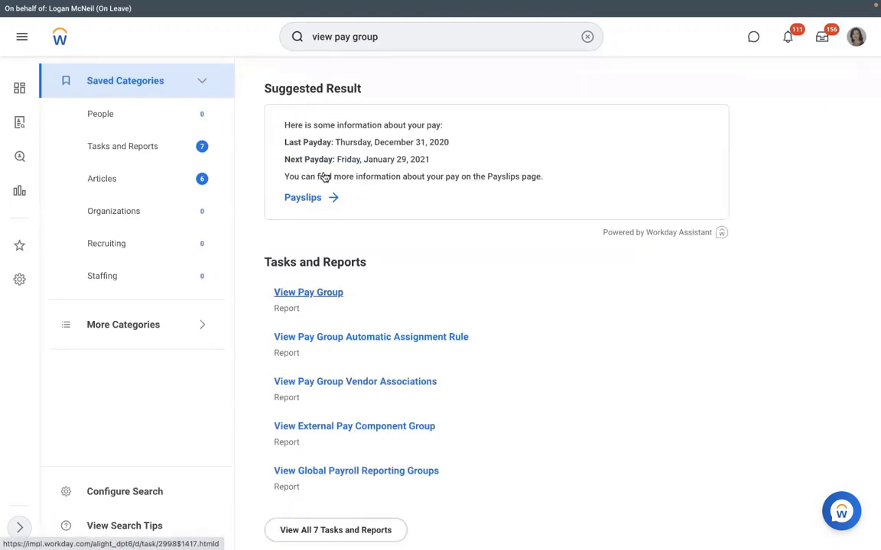
click(324, 177)
text(dmd)
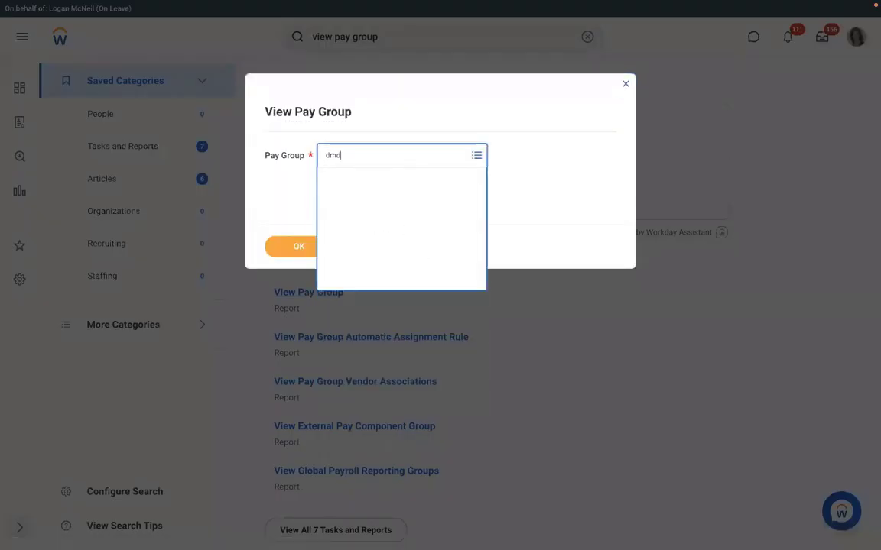
key(Return)
click(301, 247)
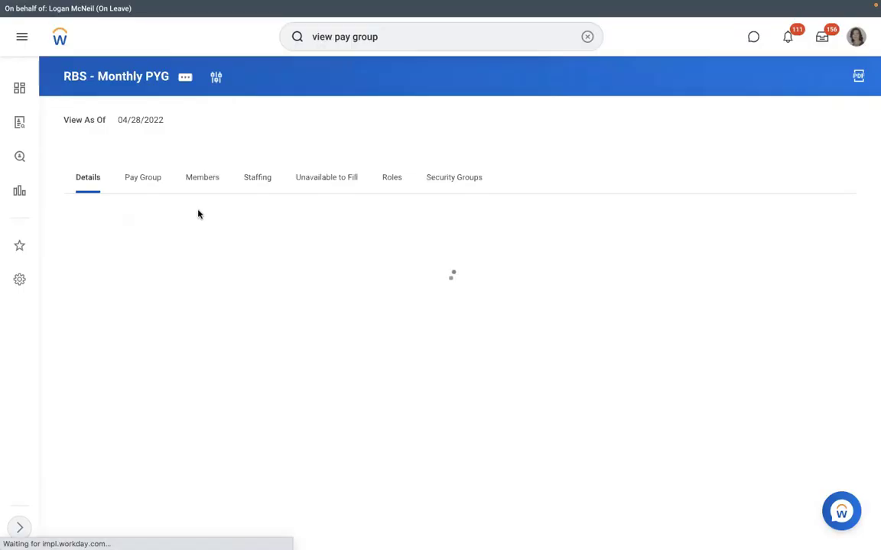
click(195, 181)
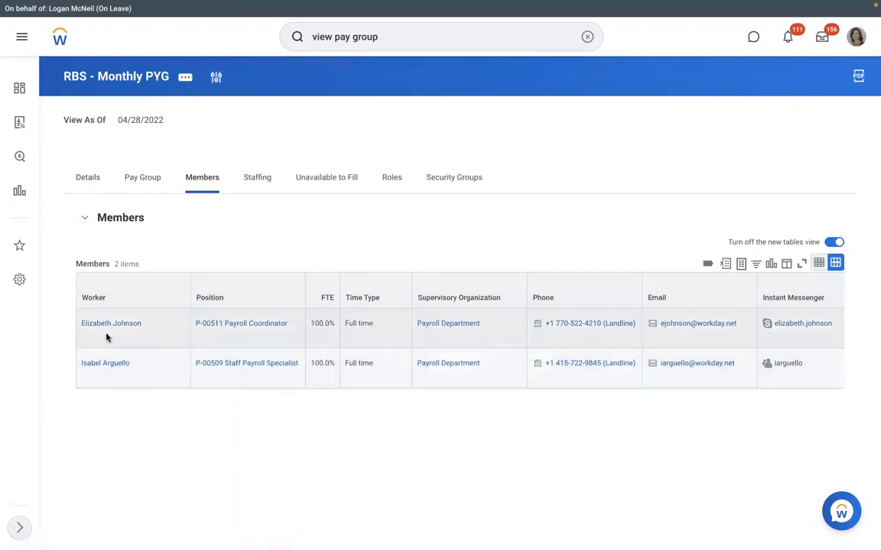
Open the Staff Payroll Specialist member's worker profile and browse its Payroll actions
triple_click(106, 365)
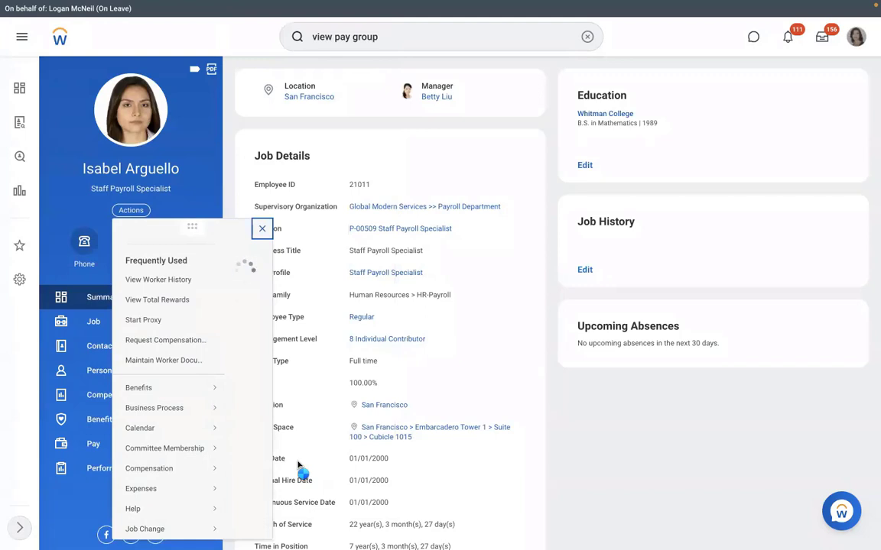
scroll(295, 466, down, 3)
scroll(196, 371, down, 3)
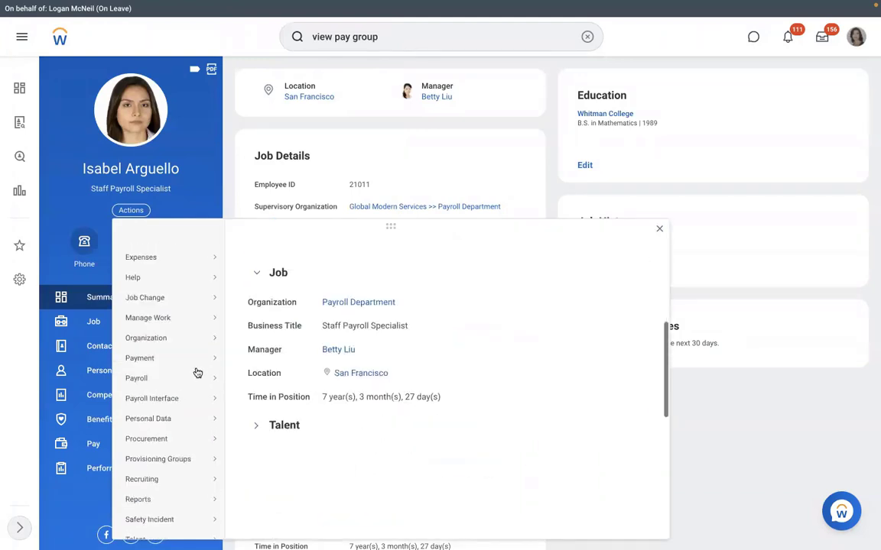
mouse_move(206, 376)
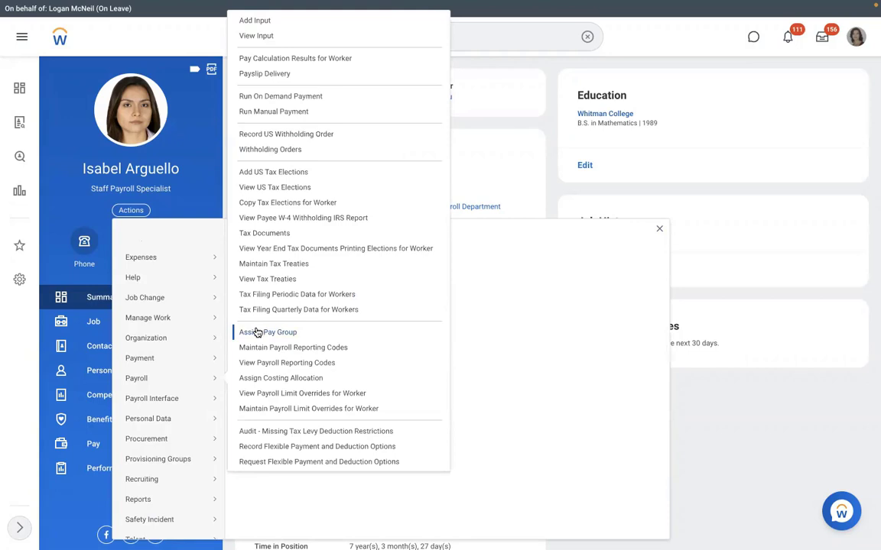
click(497, 171)
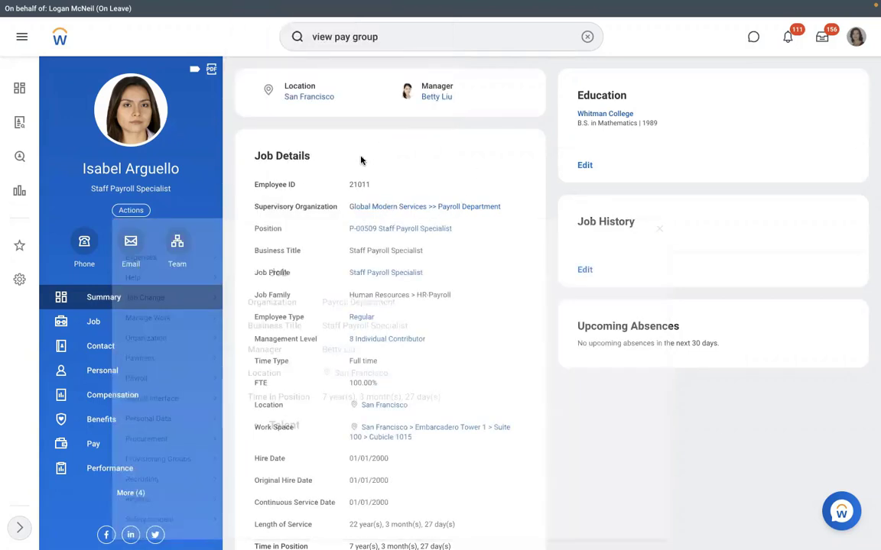
Open the Assign Pay Group task via search, then cancel it without changes
click(586, 37)
text(assign )
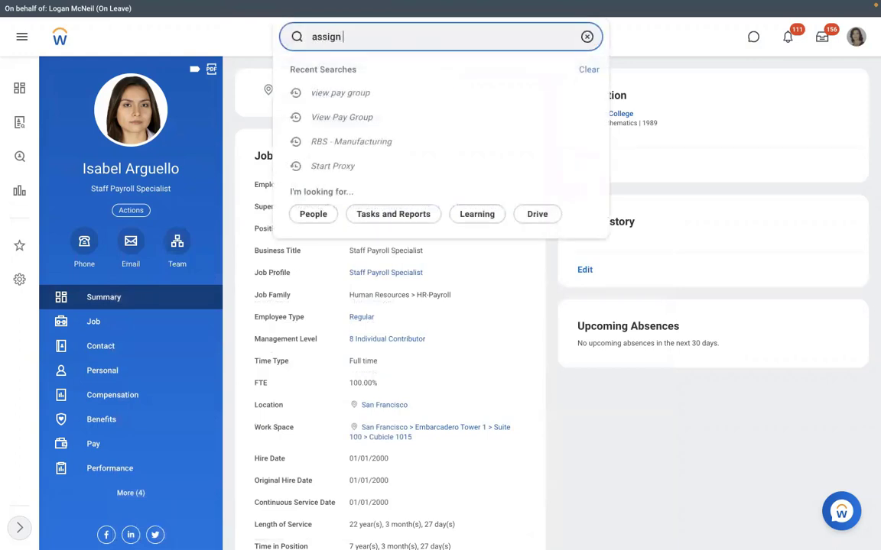
text(pay group)
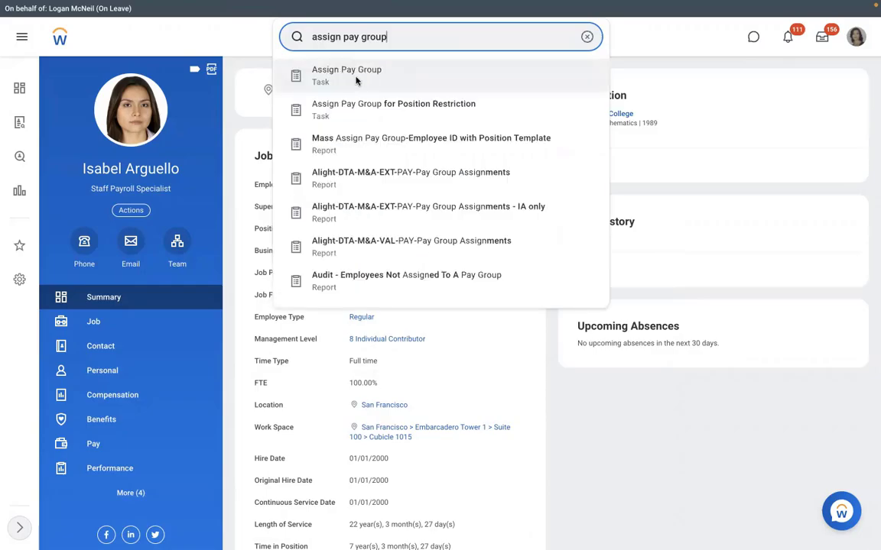
click(355, 80)
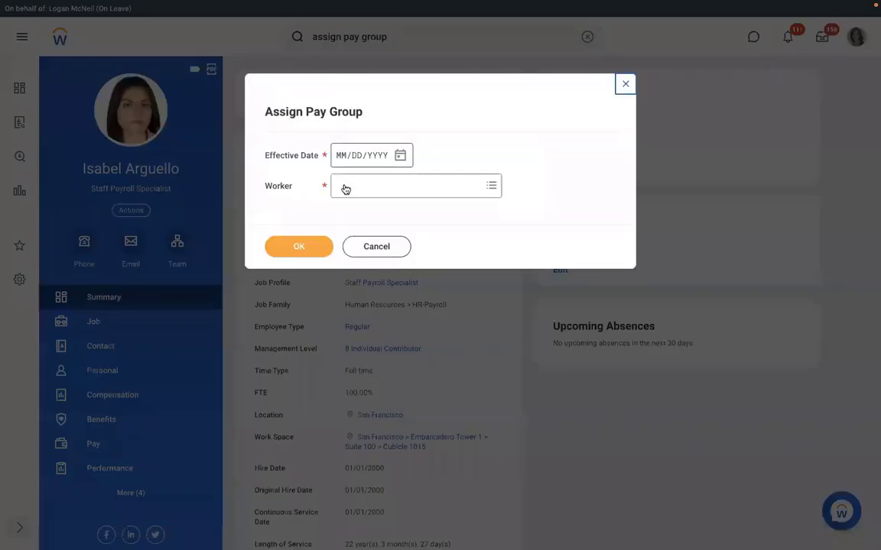
click(352, 188)
click(367, 246)
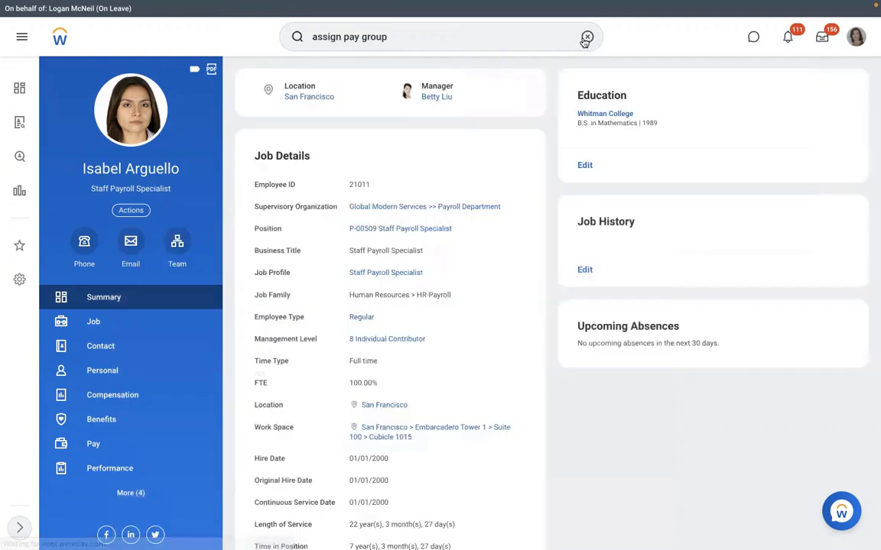
Confirm the worker's pay group is RBS - Monthly PYG and open that pay group's Pay Group tab
click(585, 37)
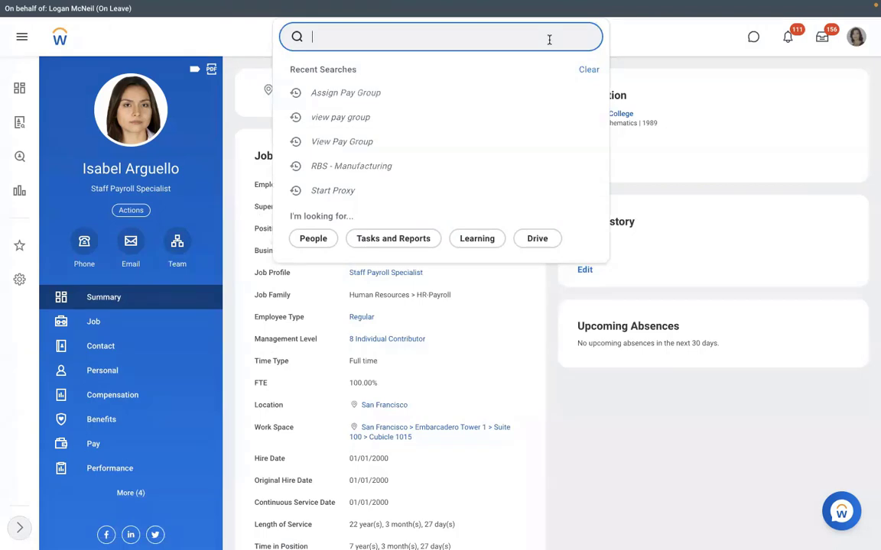
click(129, 450)
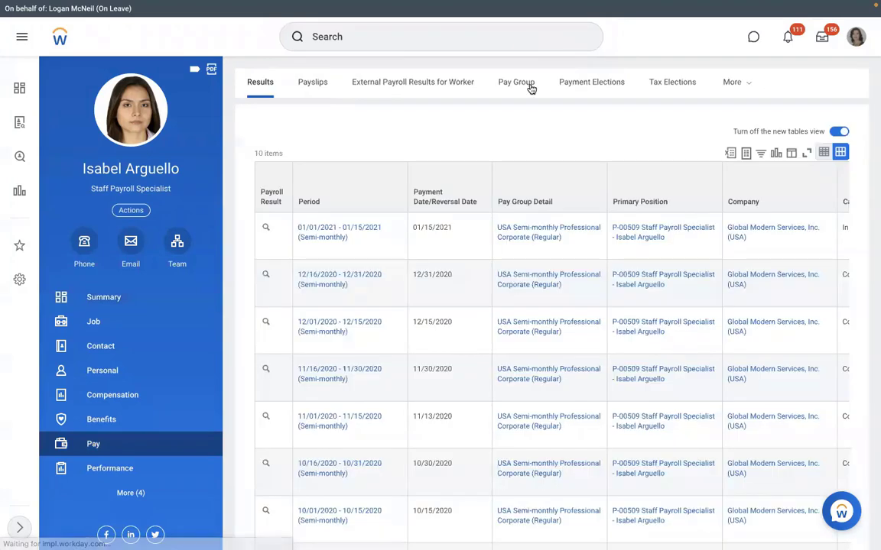
click(531, 87)
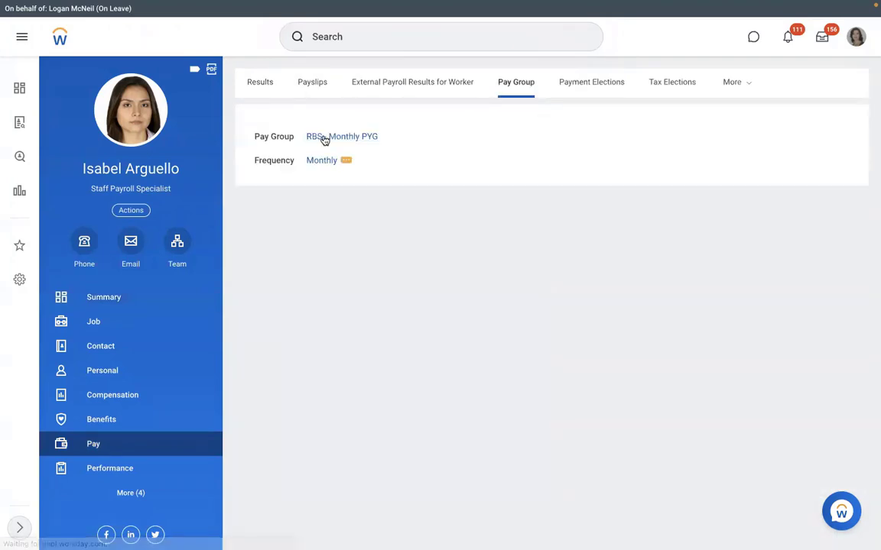
click(325, 137)
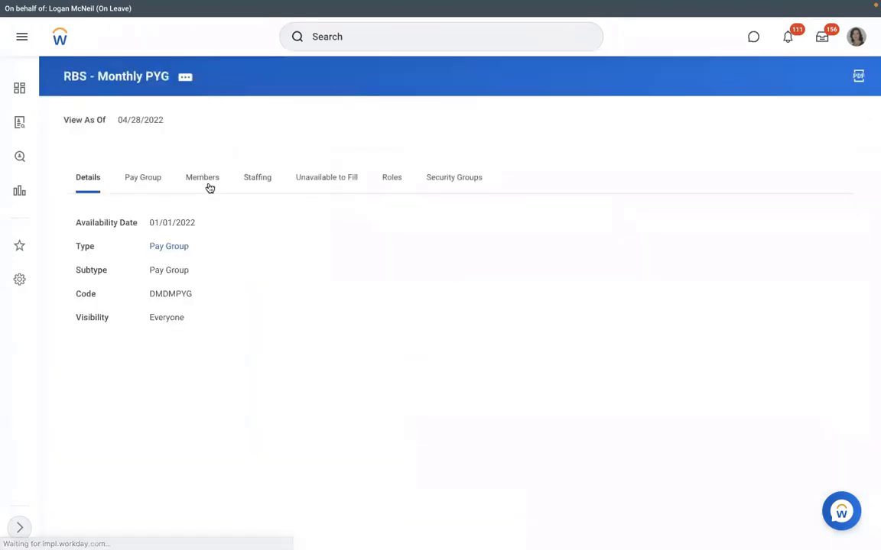
click(144, 183)
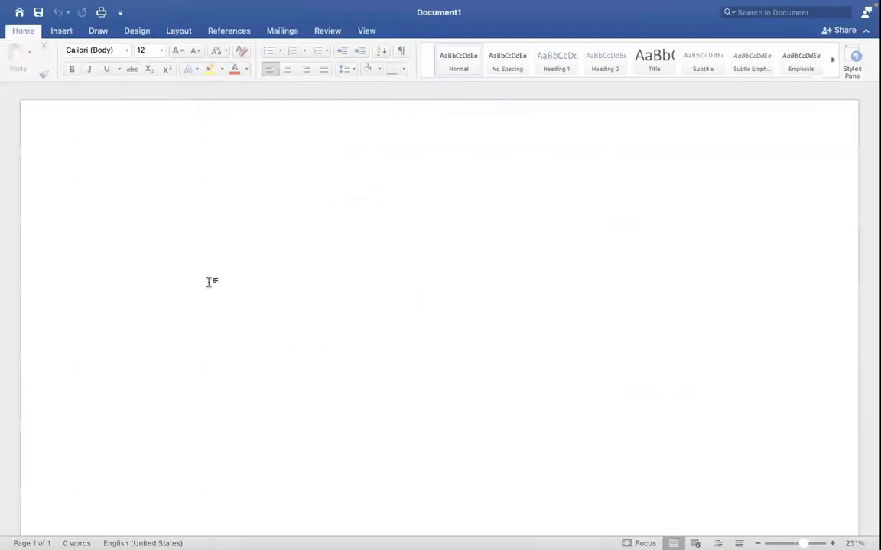
Type numbered points 'Assign PYG at Worker level' and 'Assign PYG through task' in Word
text(1.)
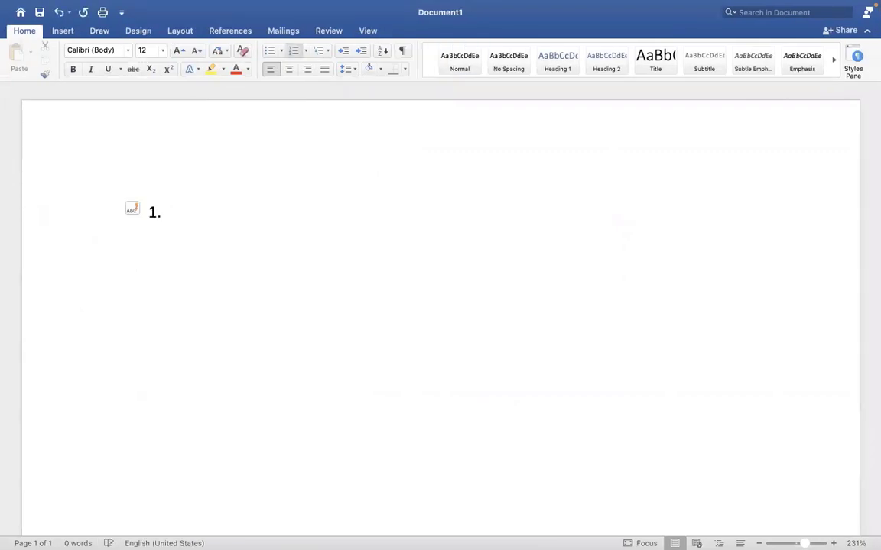
text( Assign pa)
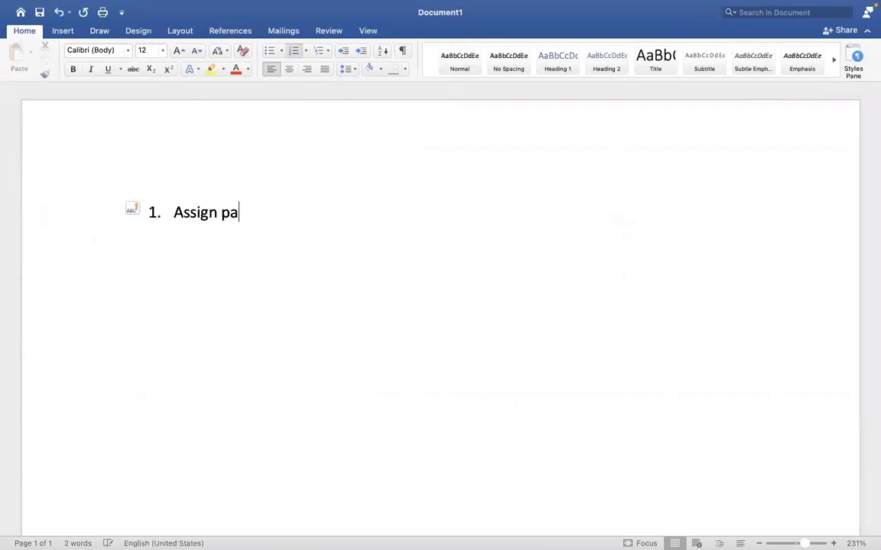
key(BackSpace)
key(BackSpace)
text(PYG at )
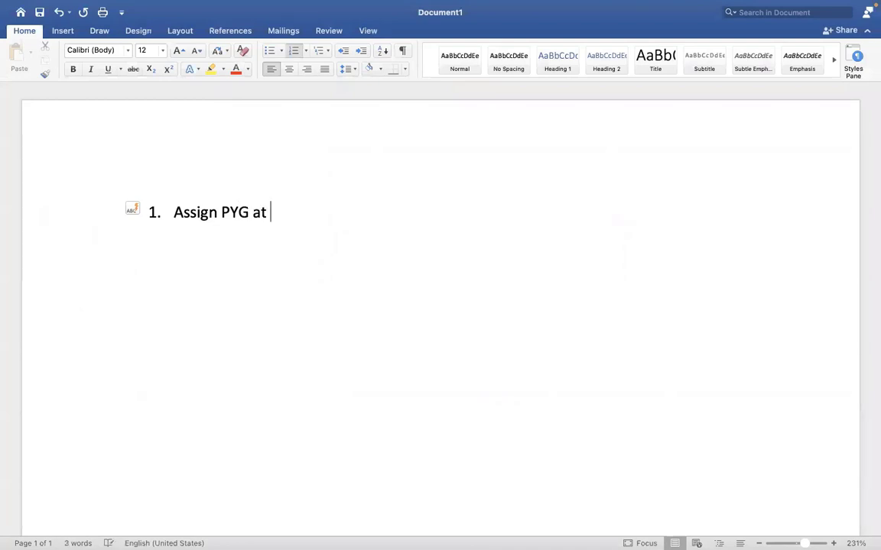
text(Worklebe)
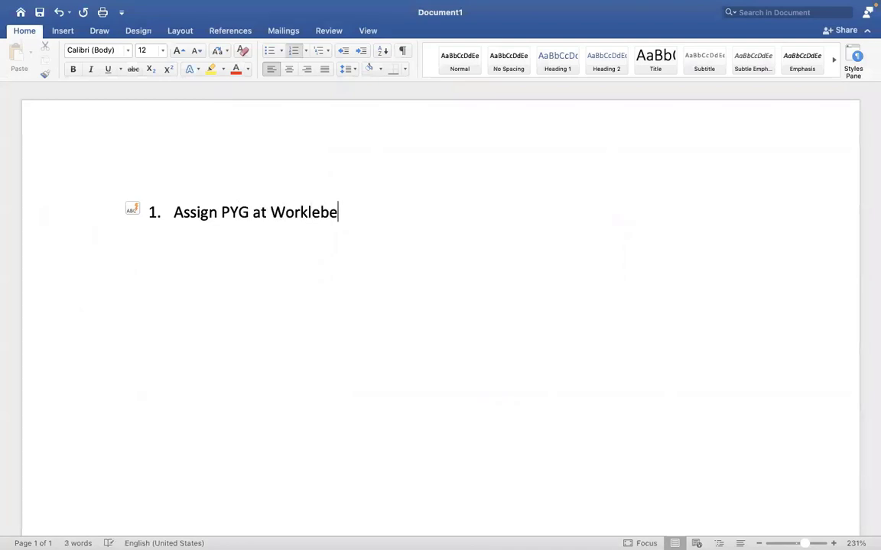
key(BackSpace)
key(BackSpace)
key(BackSpace)
key(BackSpace)
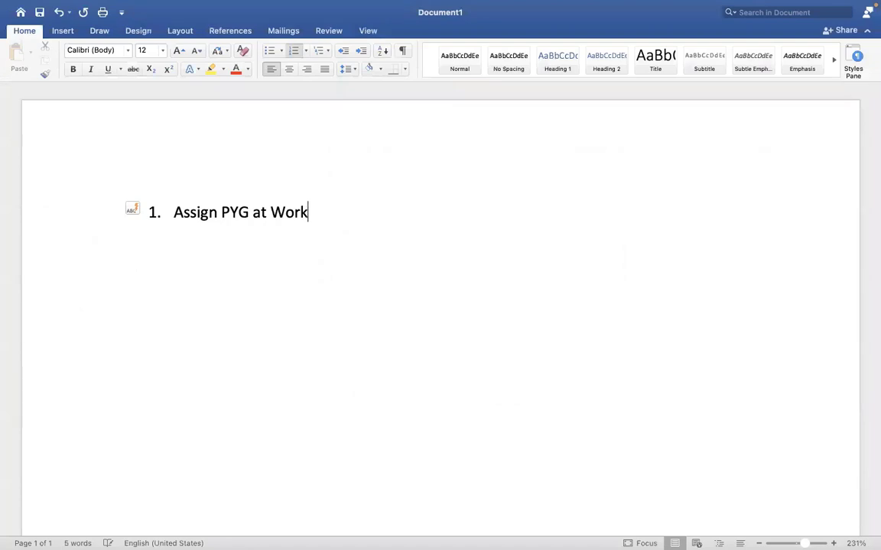
text(er level)
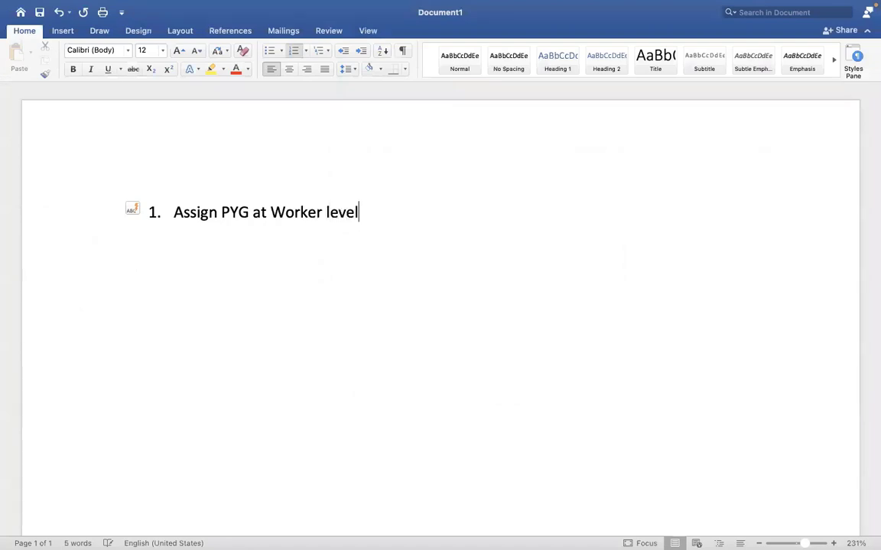
key(Return)
text(Assign P)
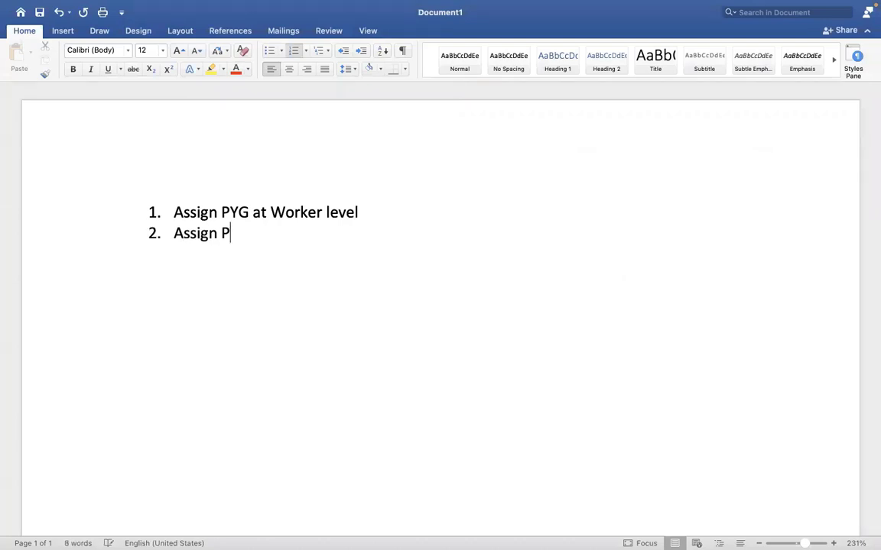
text(YG at)
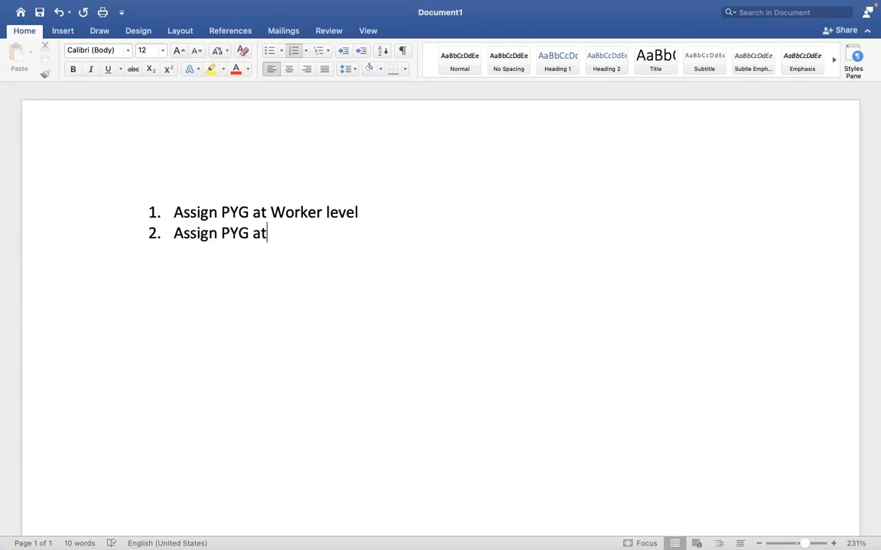
key(BackSpace)
key(BackSpace)
text(through task)
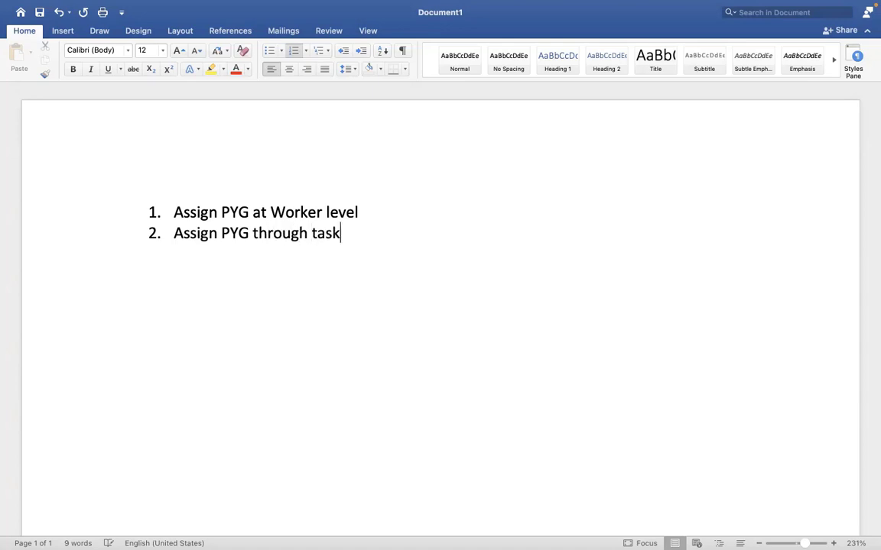
Add point 3 'Assign/default the PYG based on automatic rule' and switch back to Workday
key(Return)
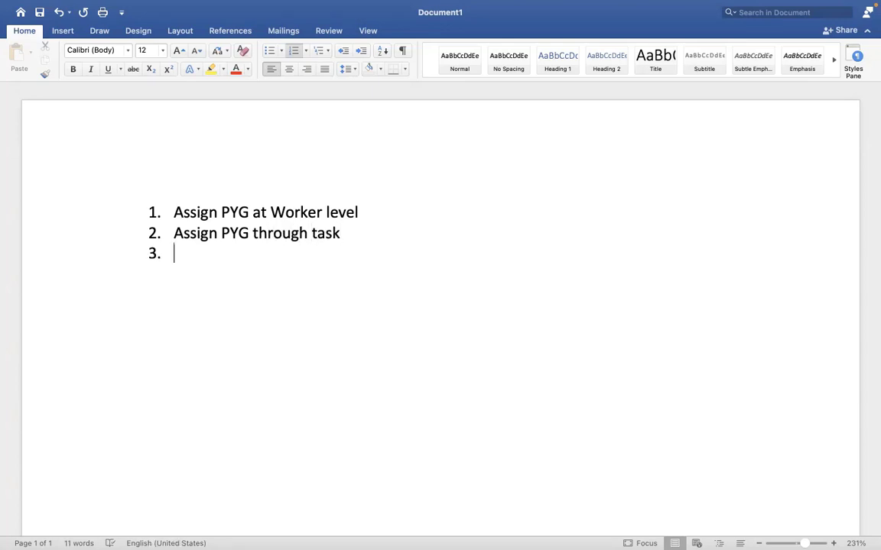
text(A)
key(BackSpace)
text(Assign)
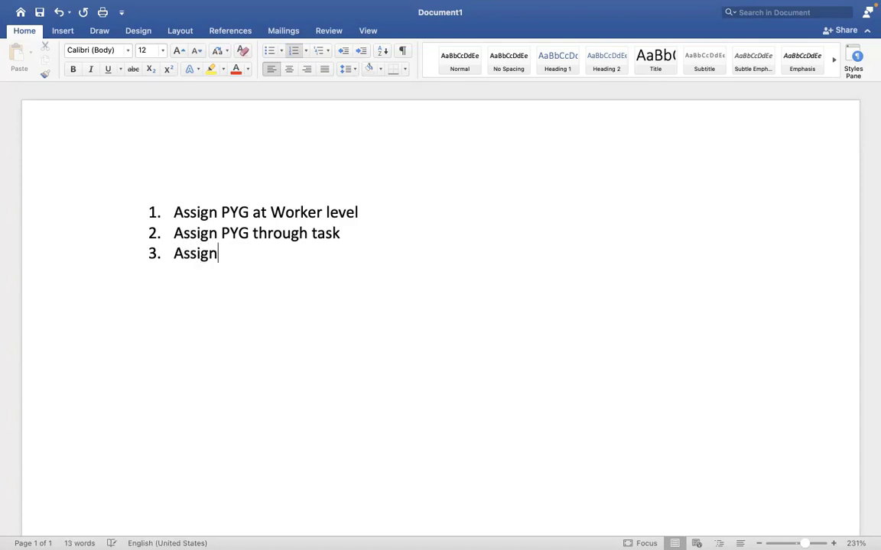
text(/defaul)
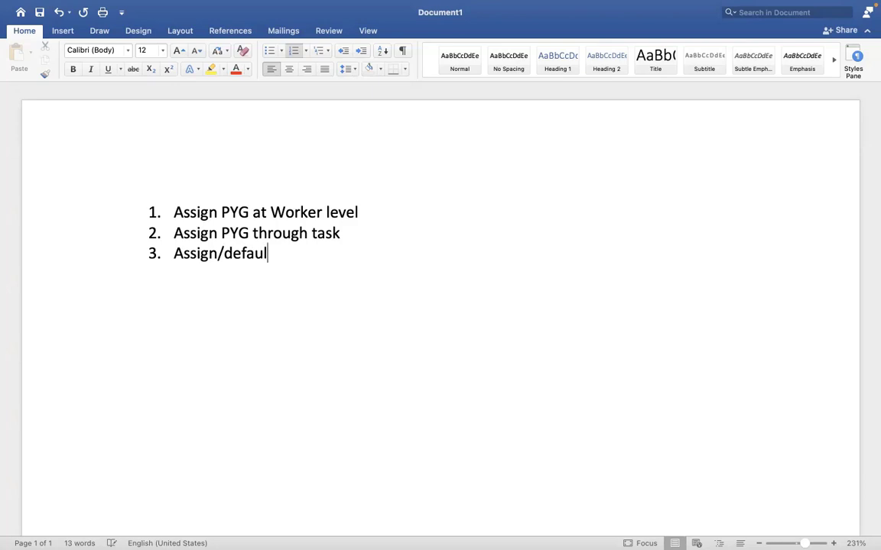
text(t the PYG)
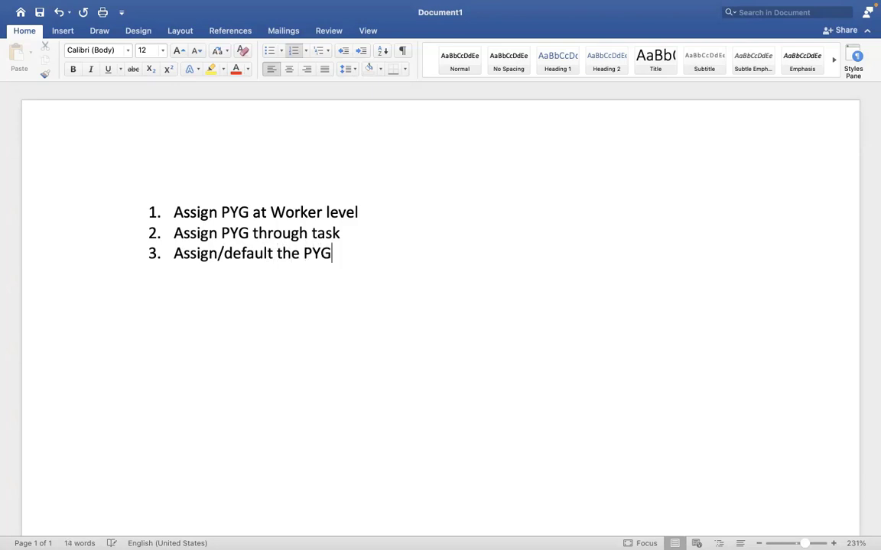
text( based )
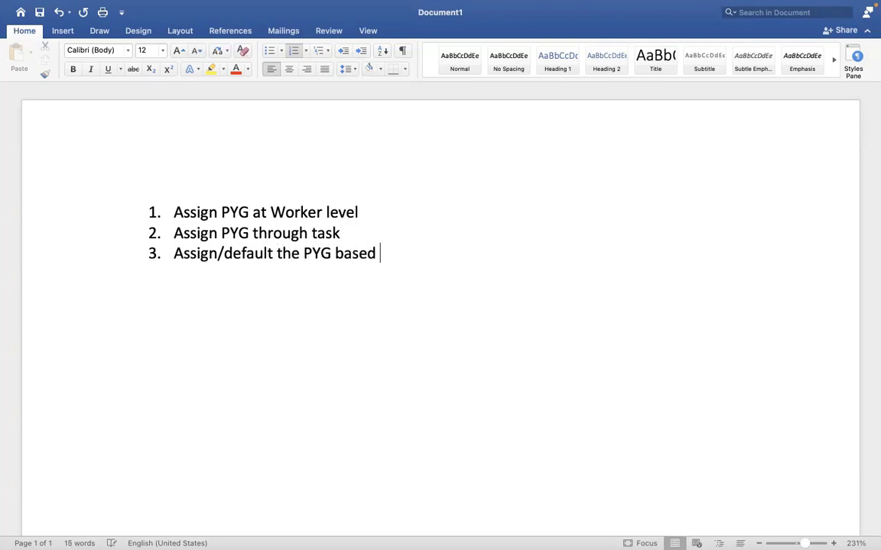
text(on auto)
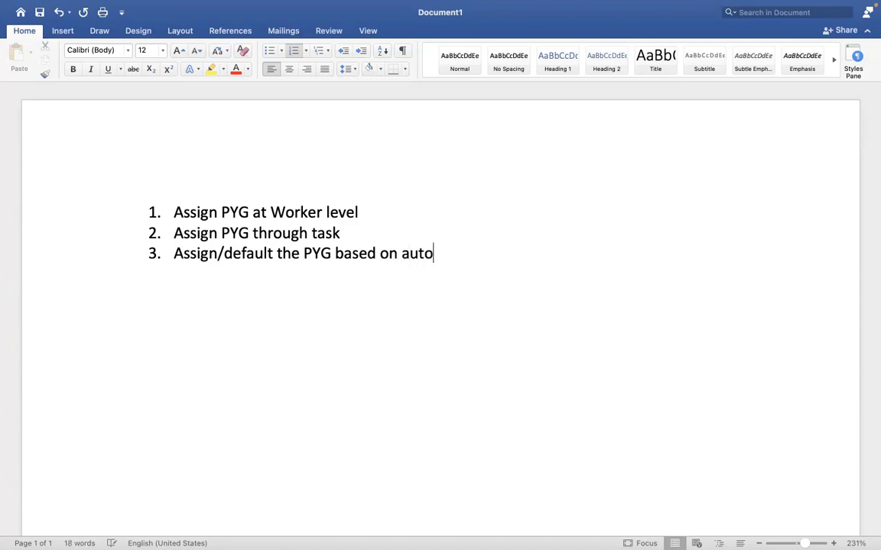
text(matic rule)
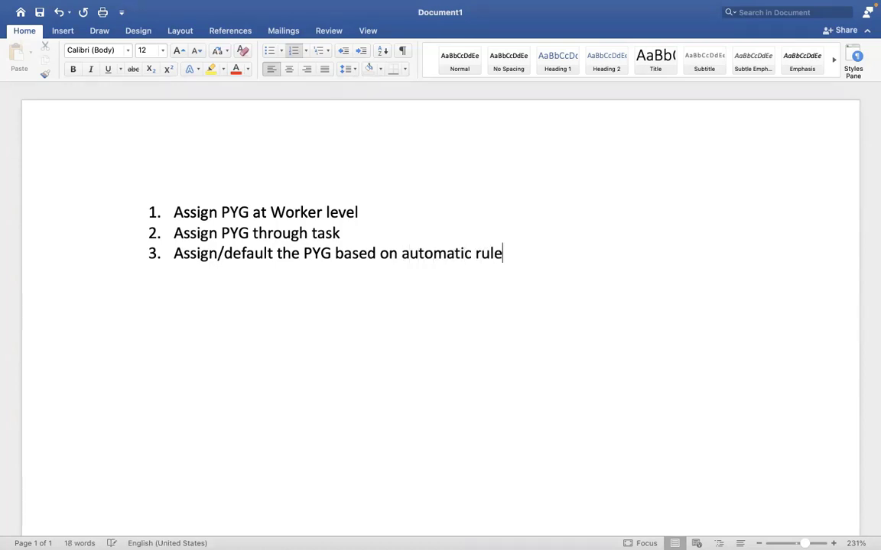
key(ctrl+Right)
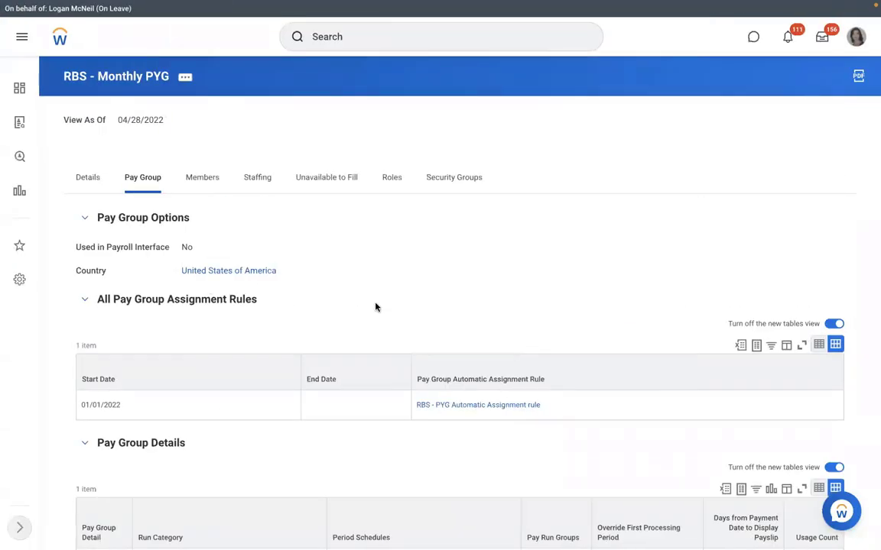
Open the RBS - PYG Automatic Assignment rule, check its Rule Usage, then return to its conditions
click(460, 406)
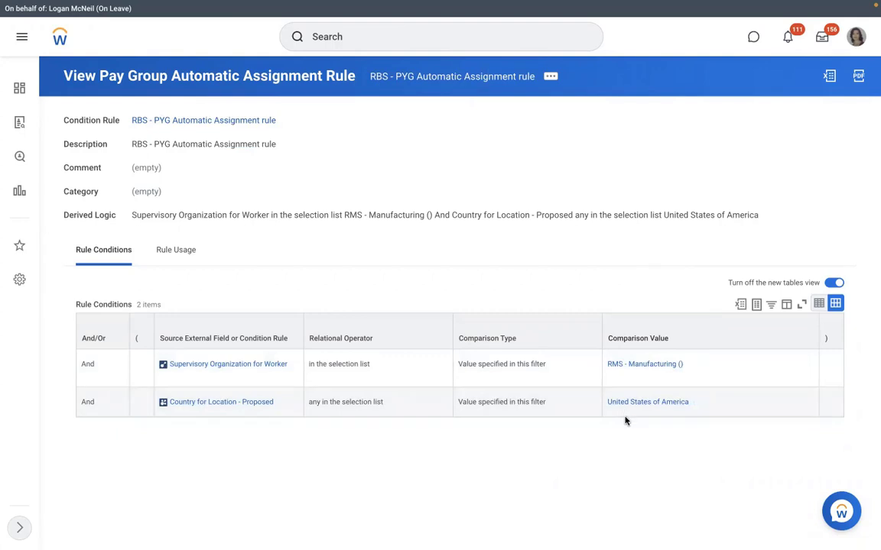
click(174, 250)
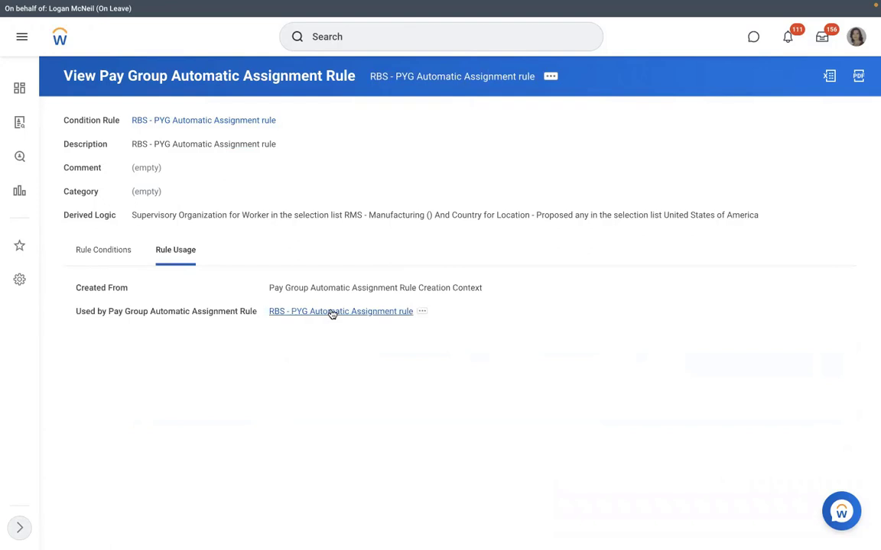
click(330, 312)
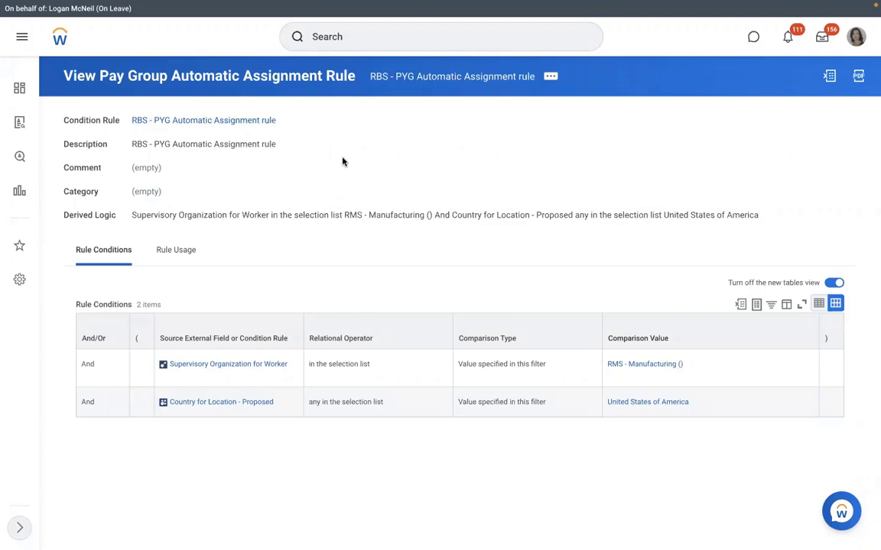
From RMS - Manufacturing (), search 'create position' as a business process type, find none, and cancel
click(609, 367)
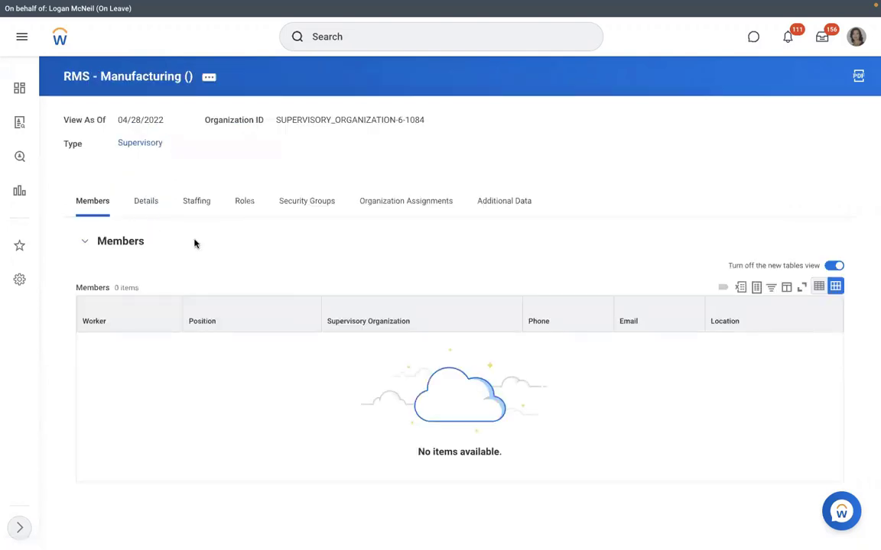
click(196, 202)
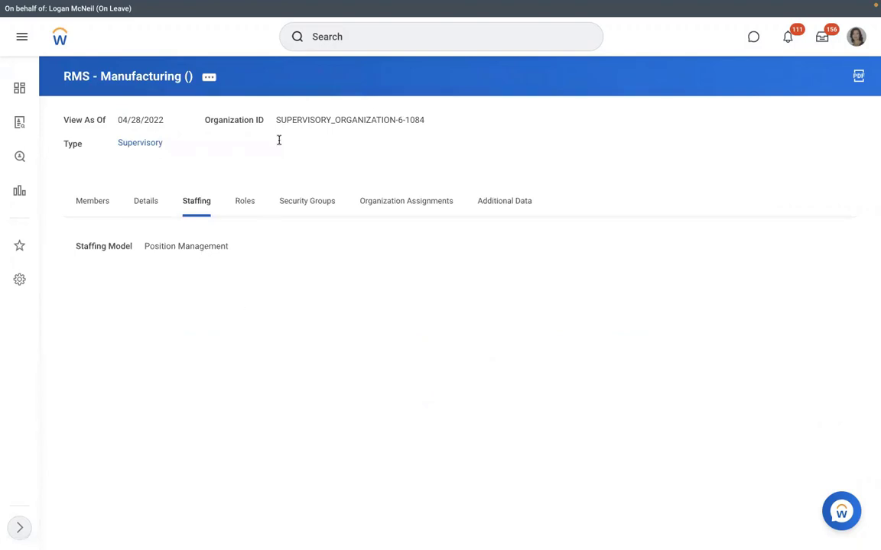
click(214, 81)
mouse_move(272, 205)
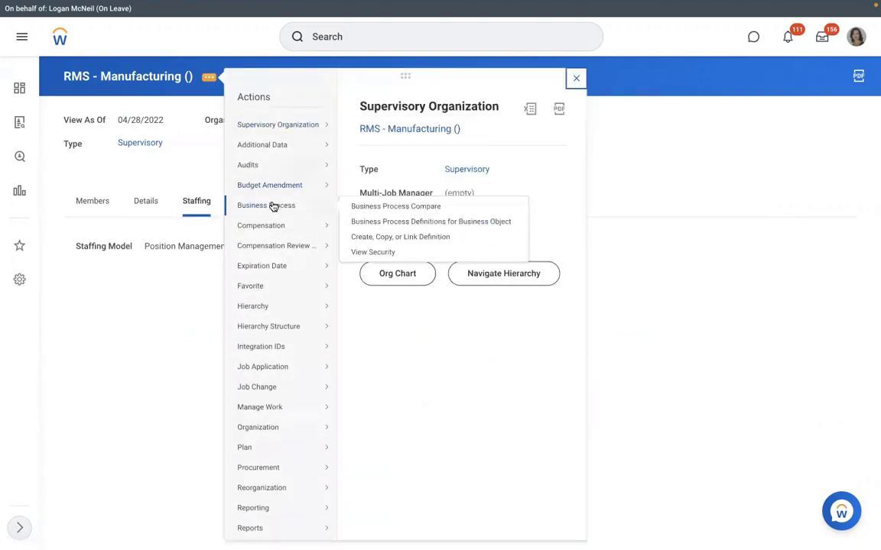
click(372, 239)
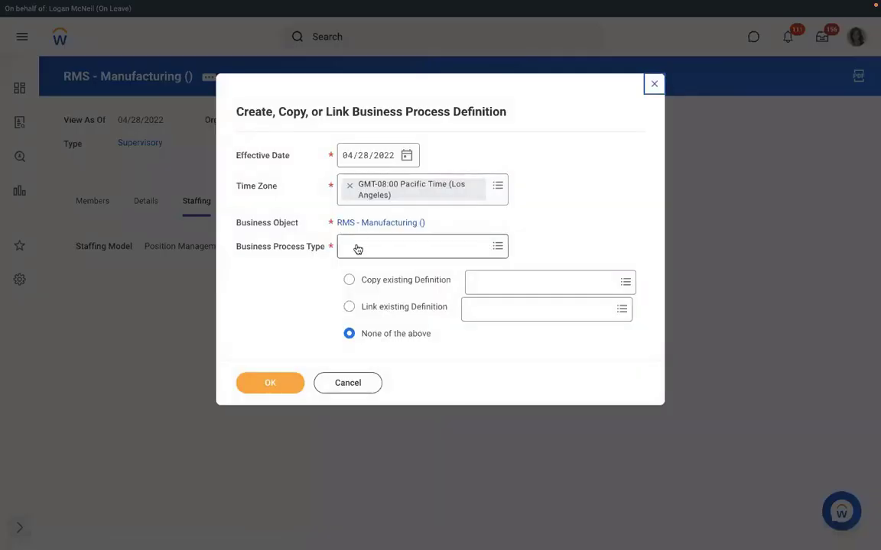
click(355, 247)
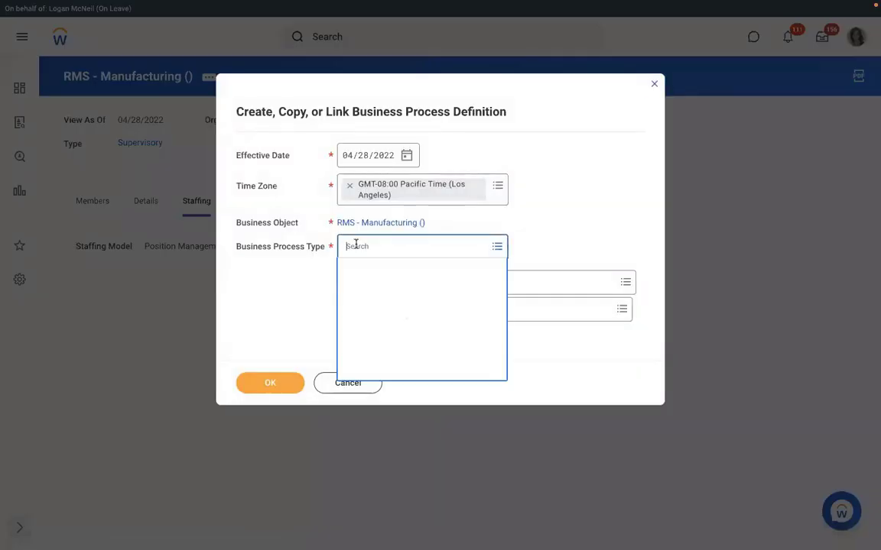
text(create )
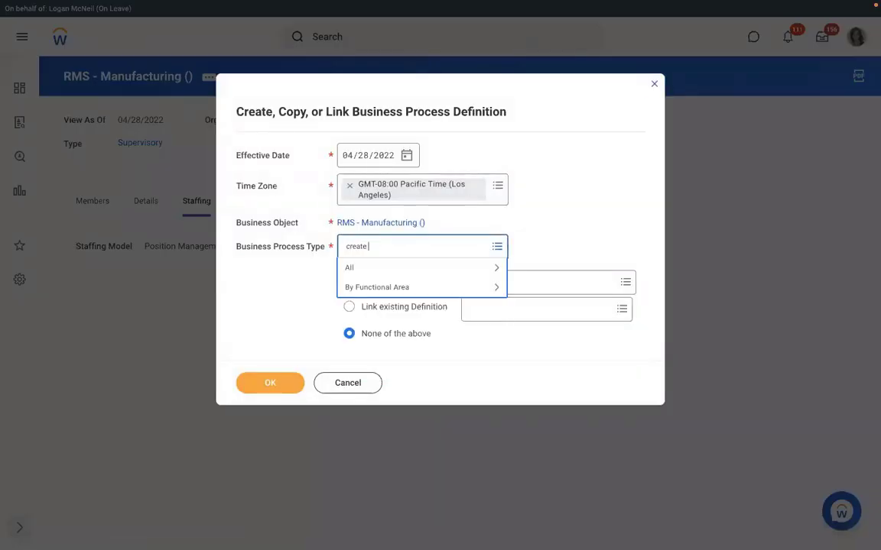
text(position)
key(Return)
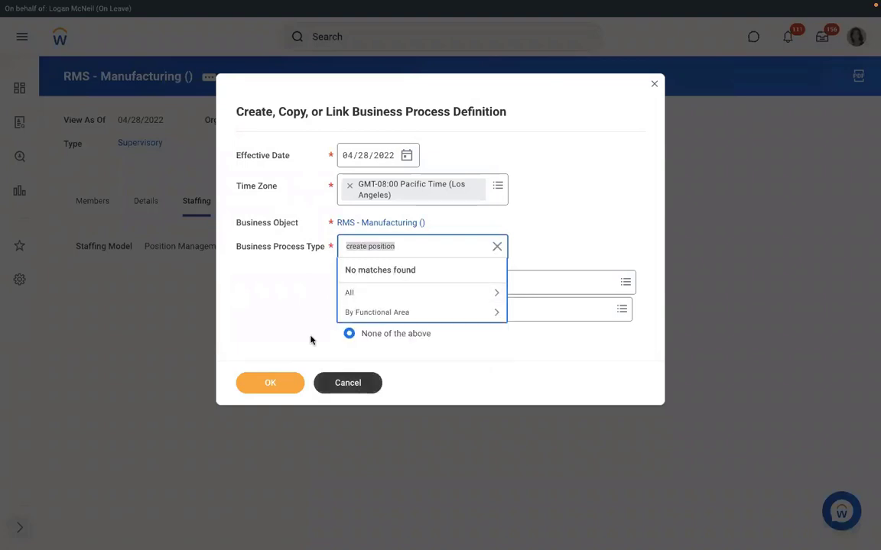
click(332, 382)
click(332, 382)
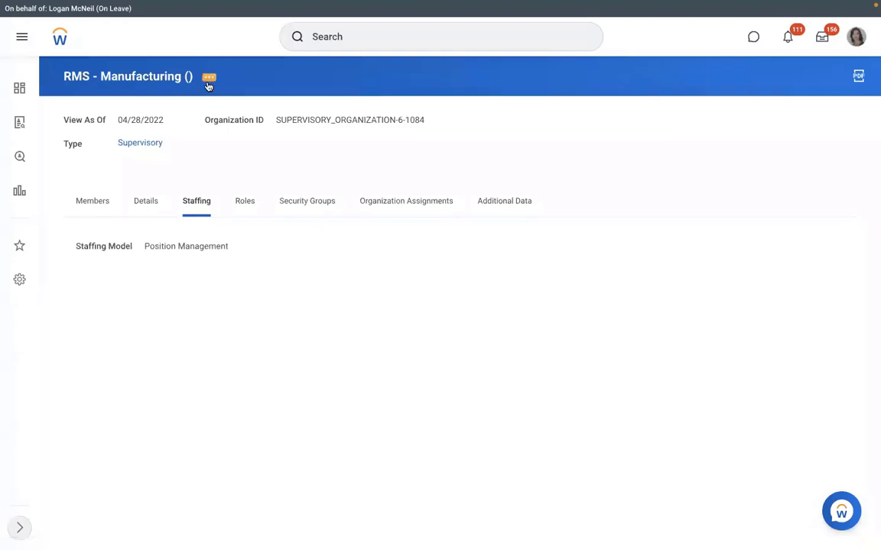
Create a Hire business process definition for RMS - Manufacturing () via Create, Copy, or Link Definition
click(208, 78)
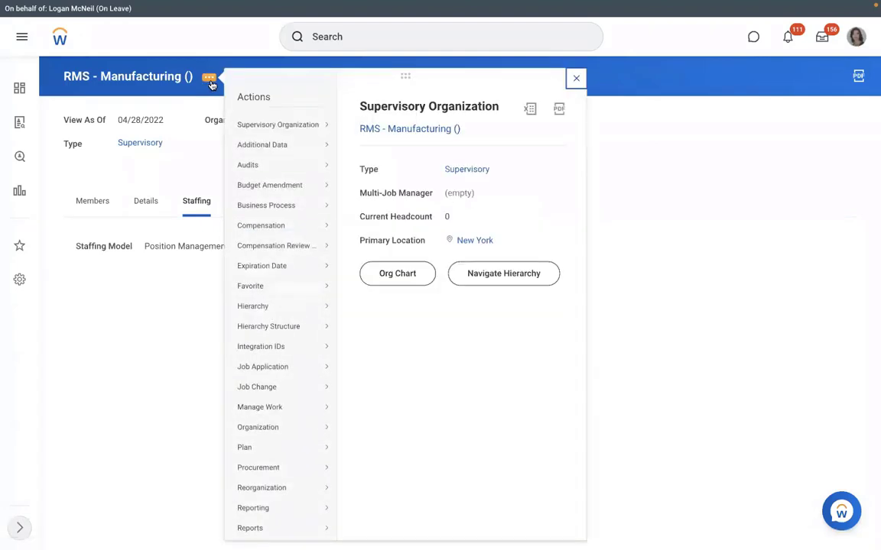
mouse_move(280, 239)
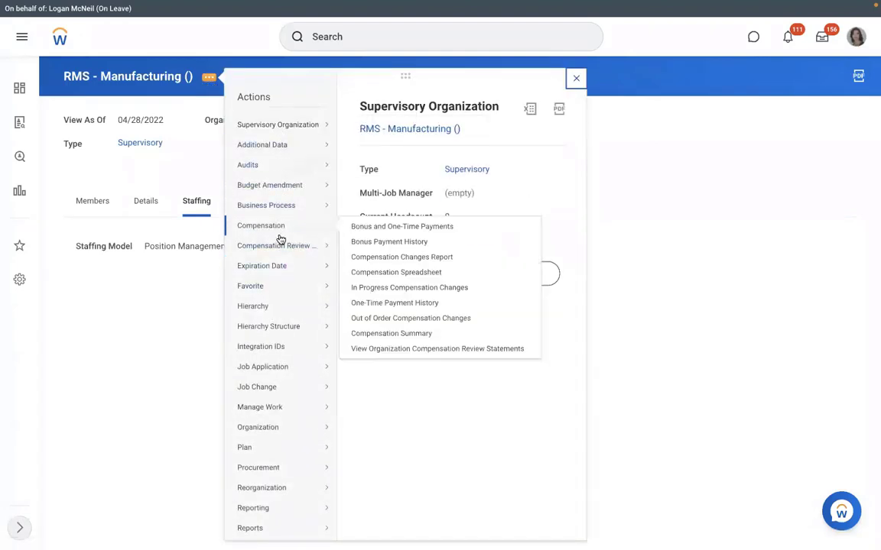
mouse_move(297, 262)
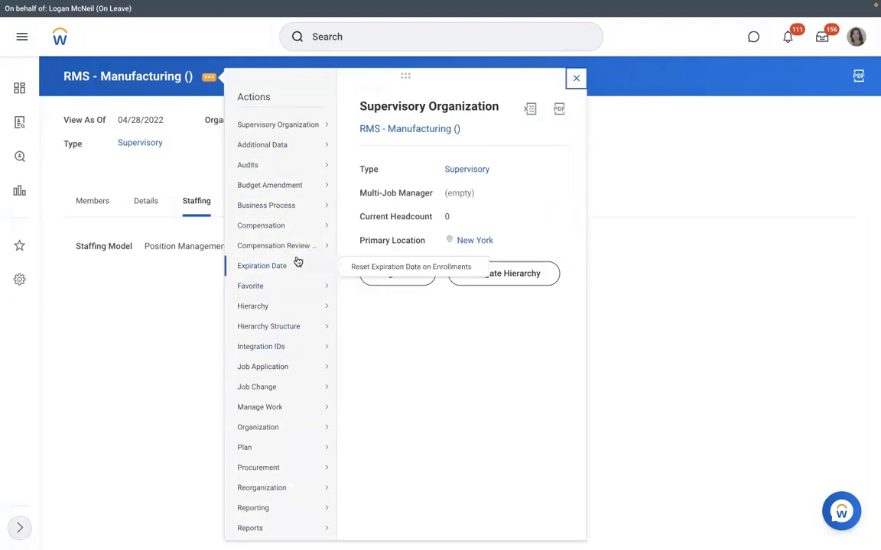
mouse_move(281, 206)
click(376, 236)
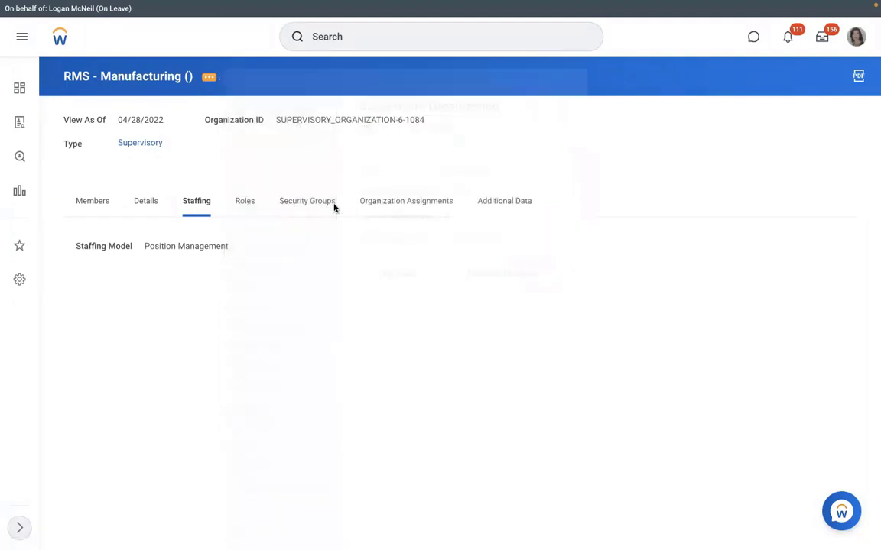
click(365, 245)
text(hi)
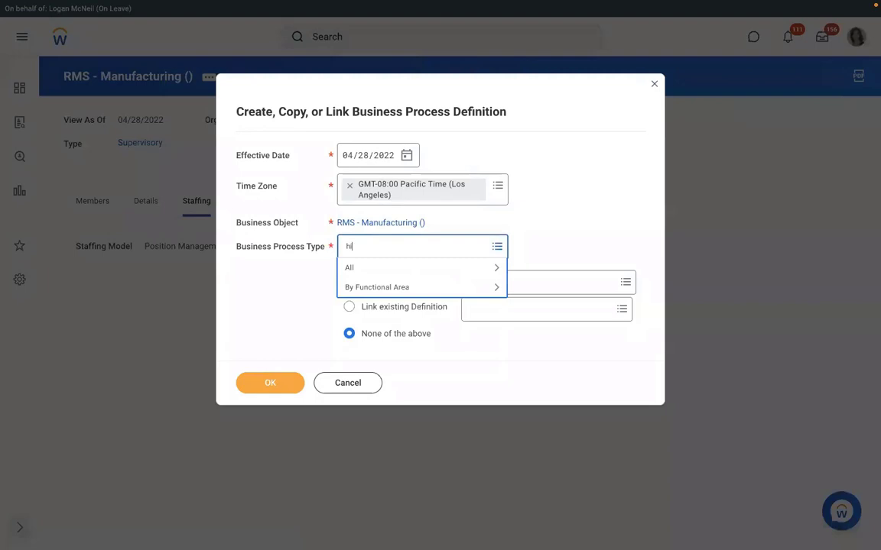
text(re)
key(Return)
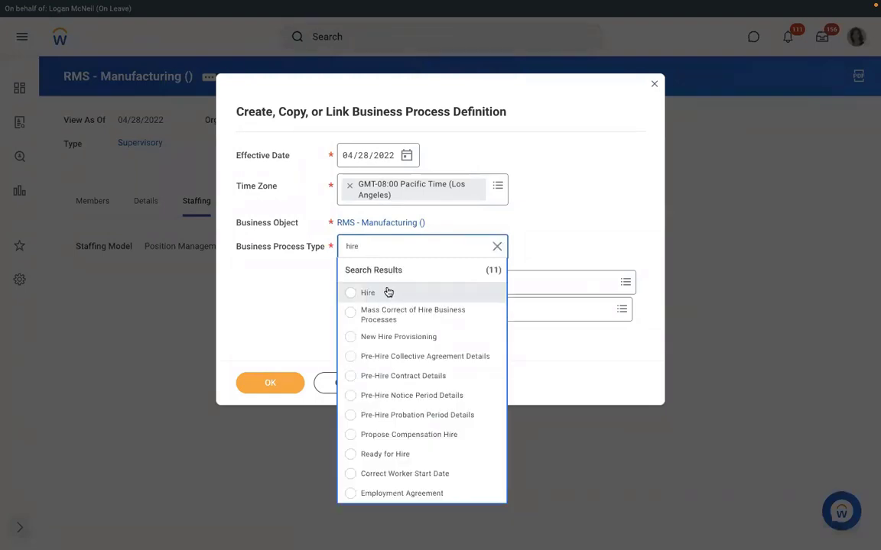
click(388, 293)
click(258, 384)
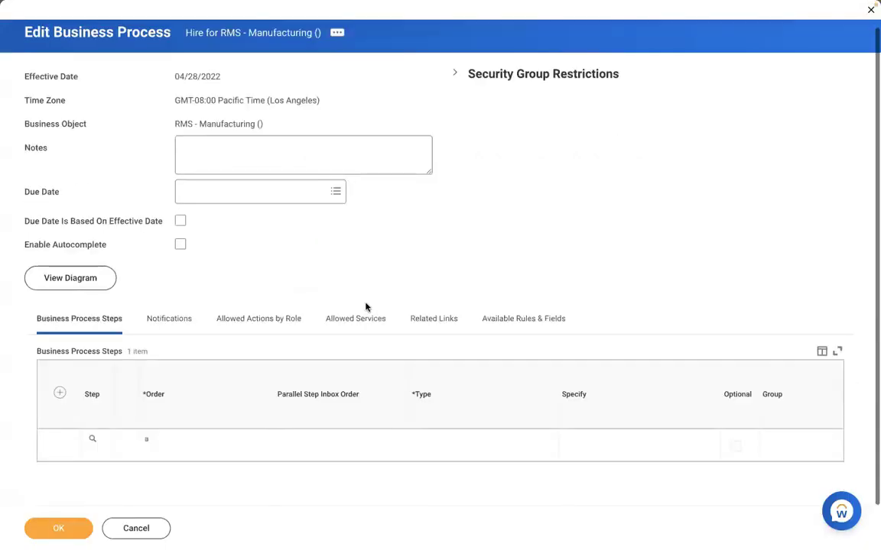
Add step b to the Hire process as an Action of Assign Pay Group
click(60, 395)
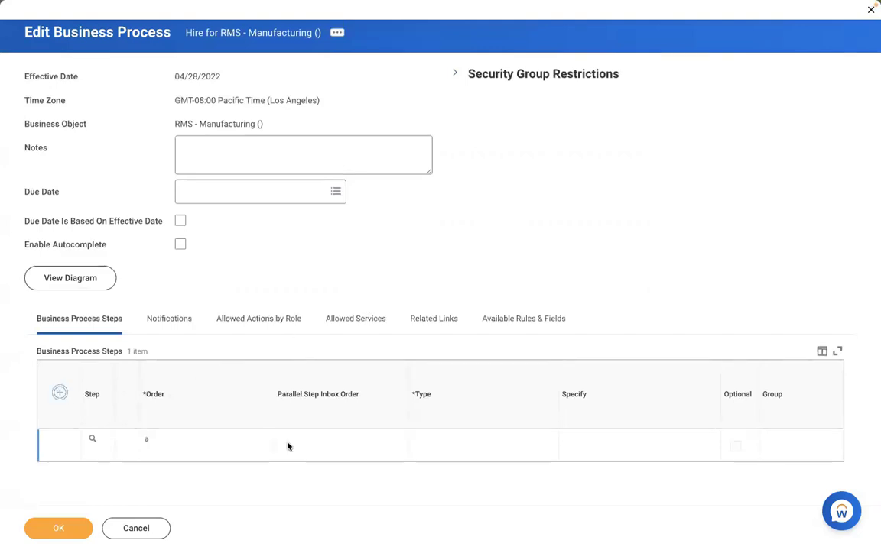
text(b)
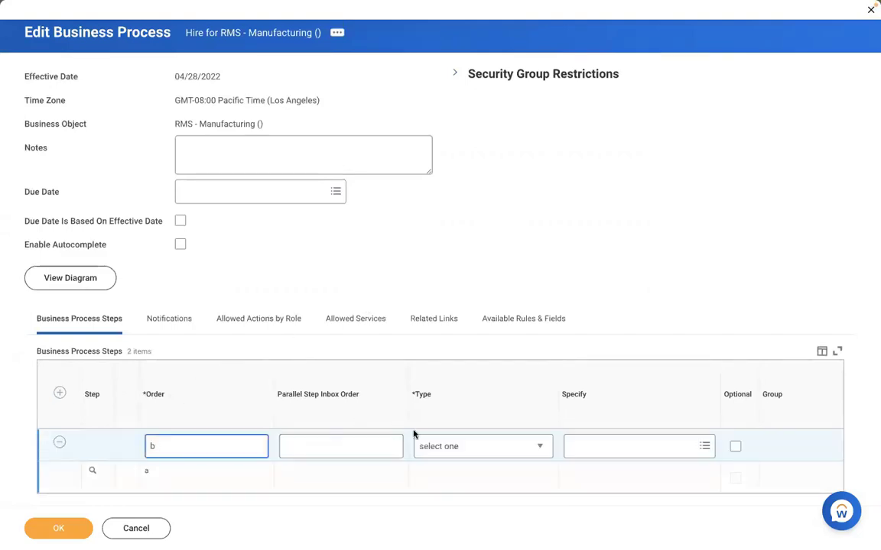
click(445, 447)
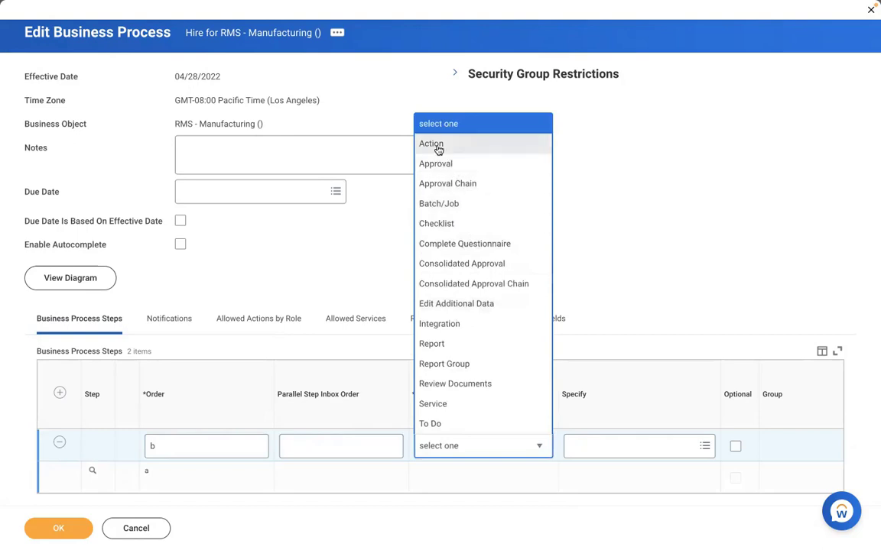
click(438, 150)
click(600, 445)
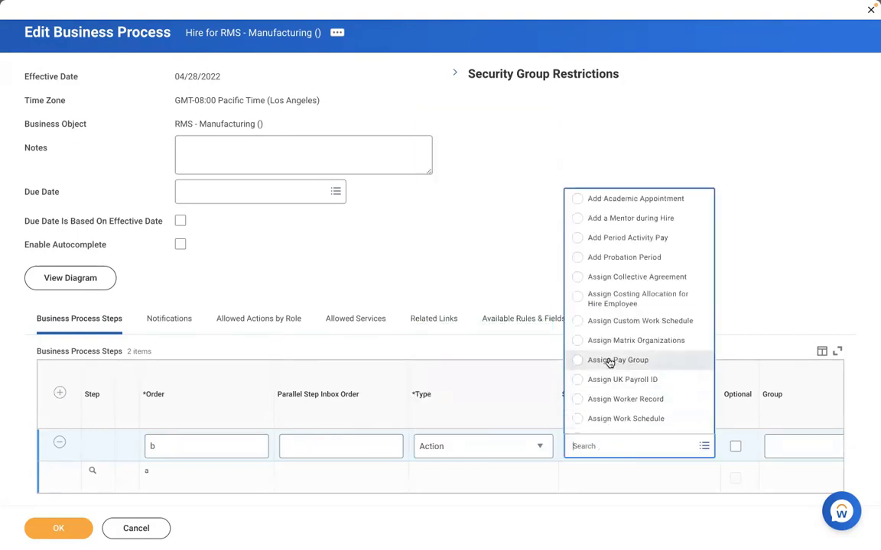
click(610, 361)
click(737, 469)
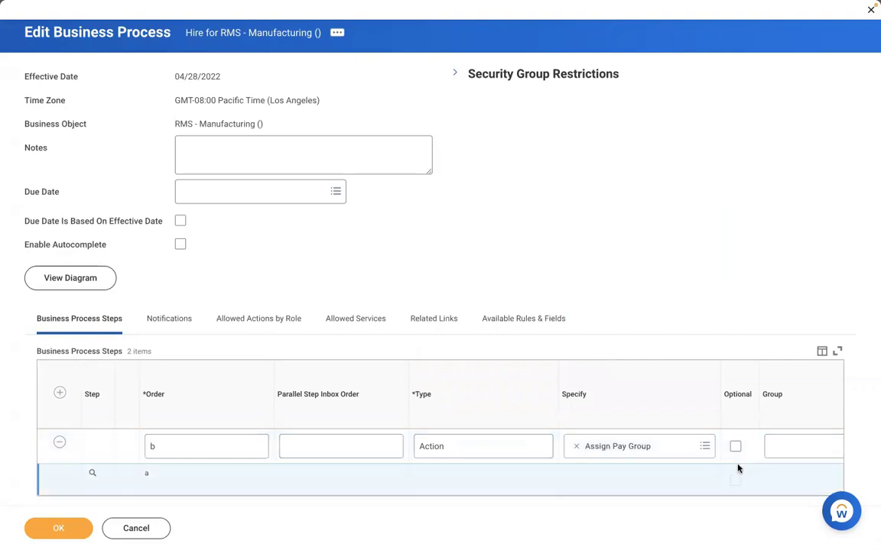
Assign step b to the Payroll Partner group, review its preview, and save the Hire process
scroll(737, 467, right, 5)
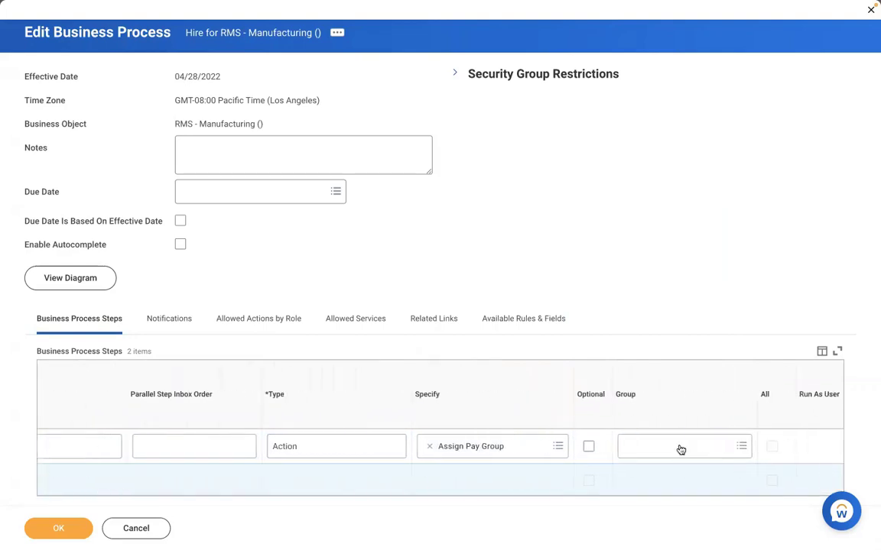
click(680, 450)
text(payrol)
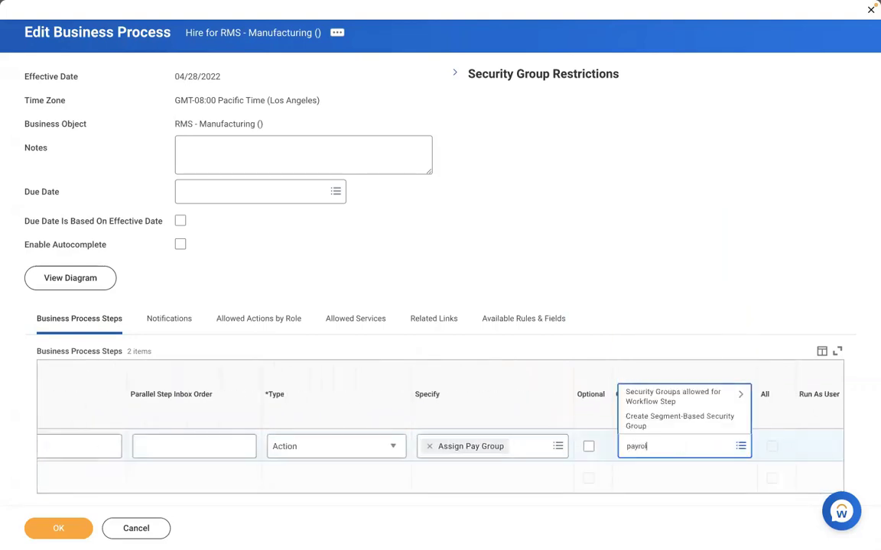
text(l partner)
key(Return)
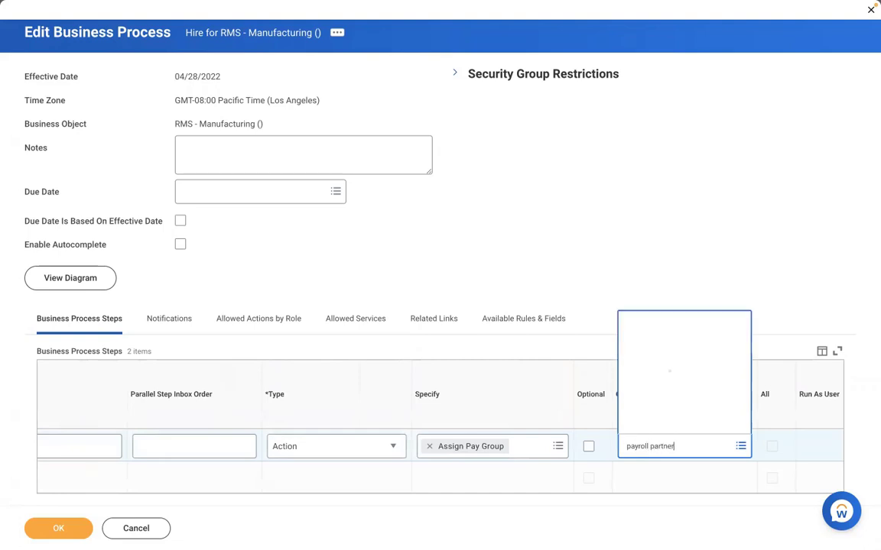
click(684, 401)
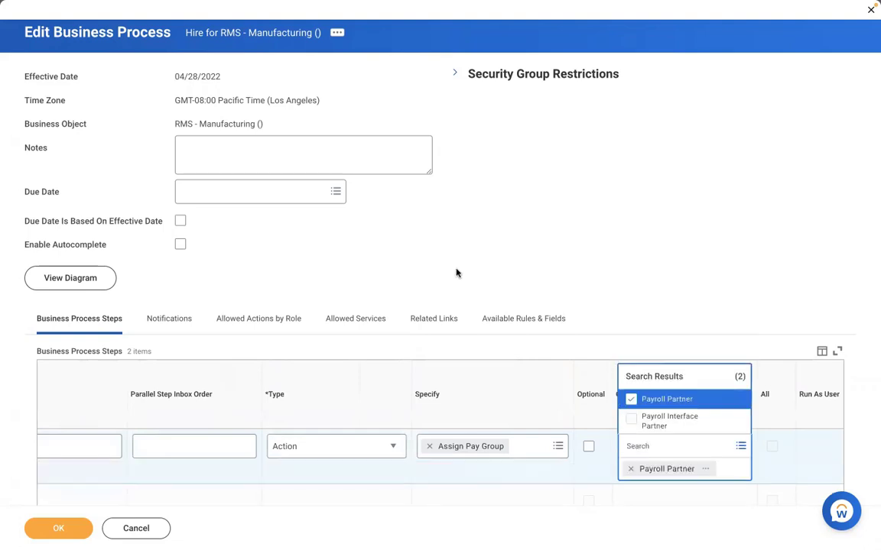
scroll(456, 273, down, 1)
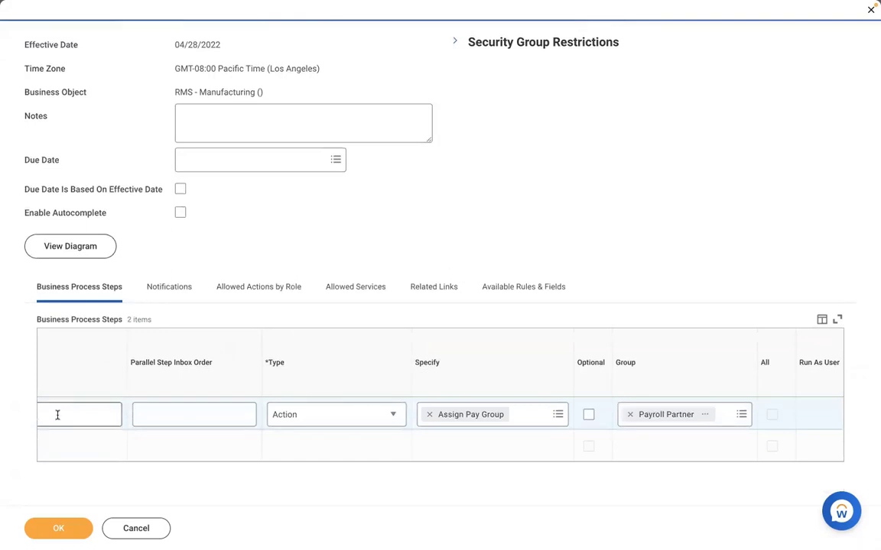
scroll(106, 463, left, 3)
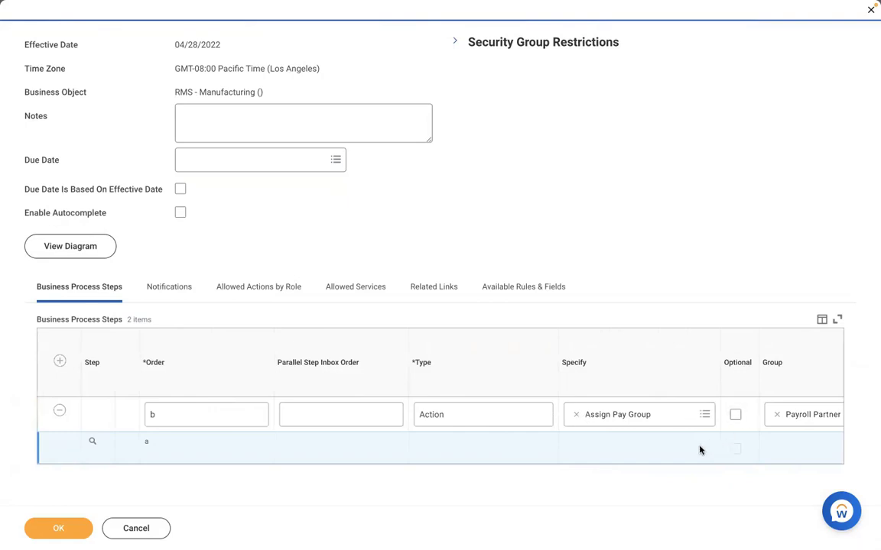
scroll(698, 450, right, 1)
scroll(699, 450, right, 5)
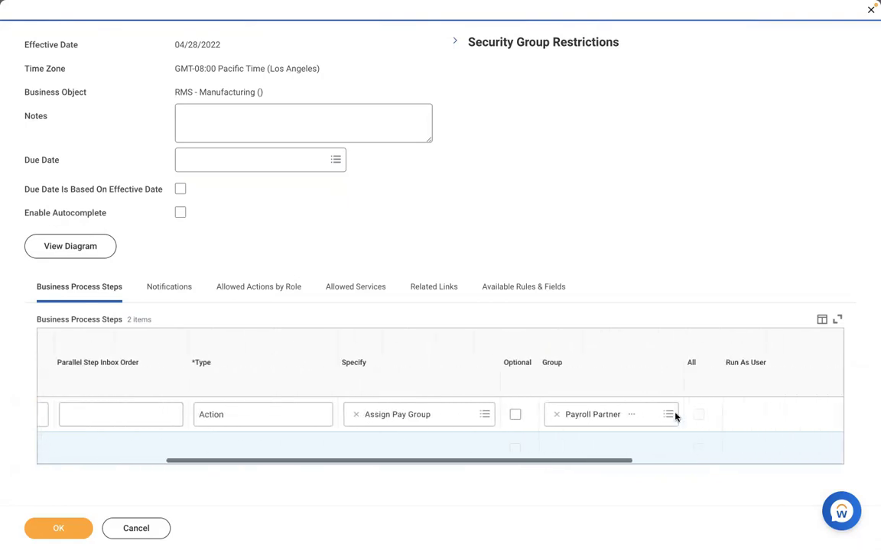
click(632, 413)
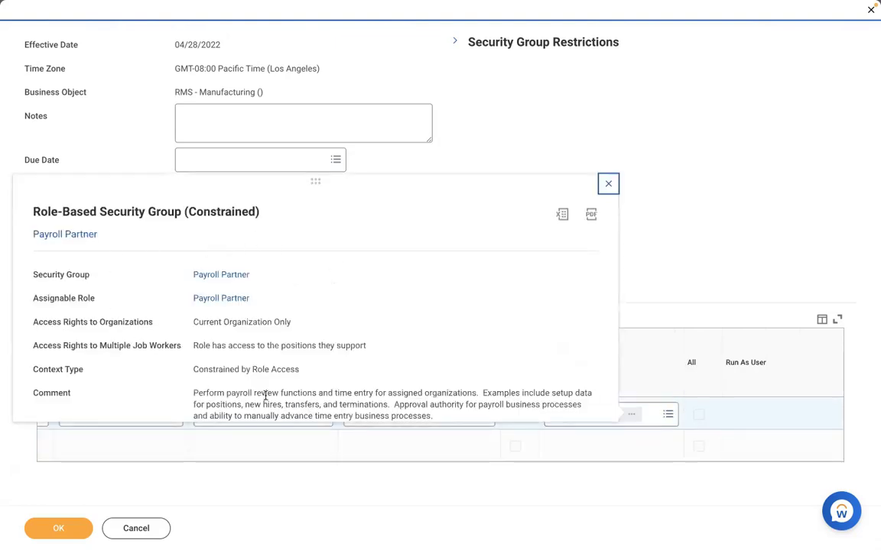
click(471, 153)
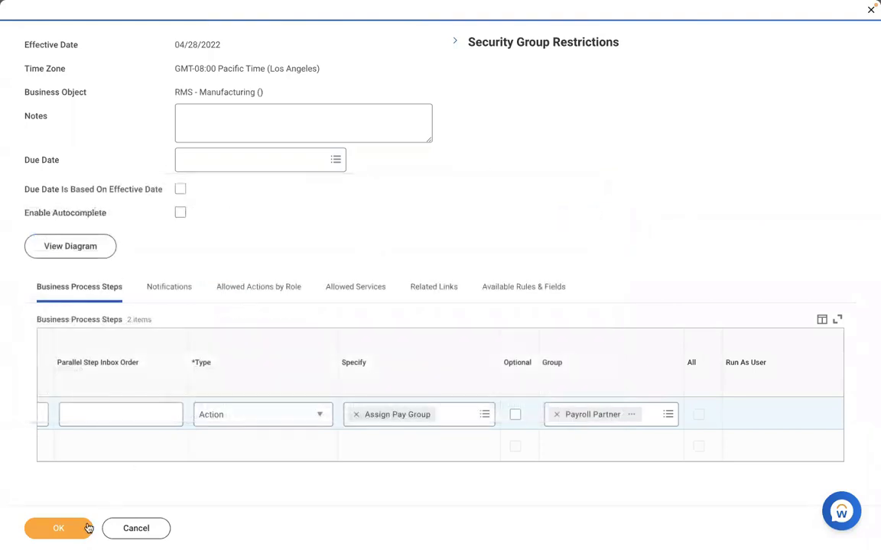
click(35, 530)
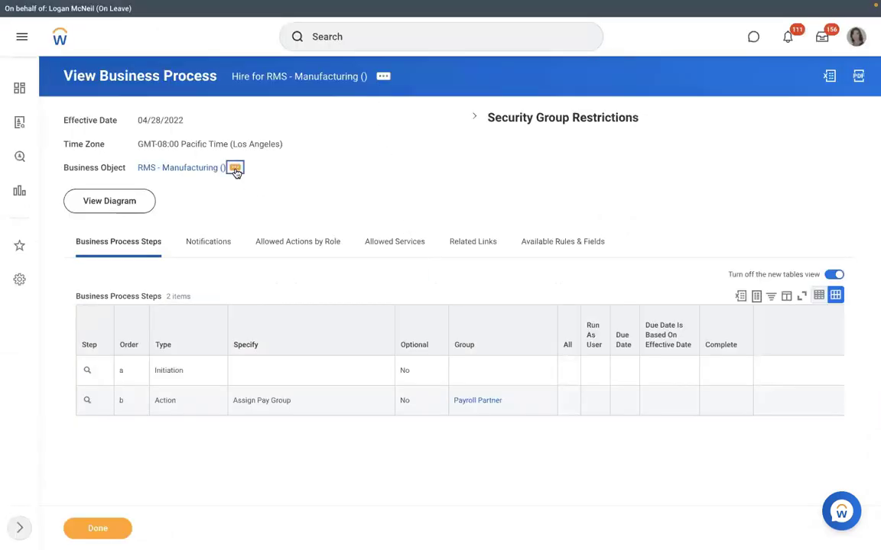
Create an Assign Pay Group business process definition for RMS - Manufacturing () via Create, Copy, or Link Definition
click(235, 168)
mouse_move(295, 295)
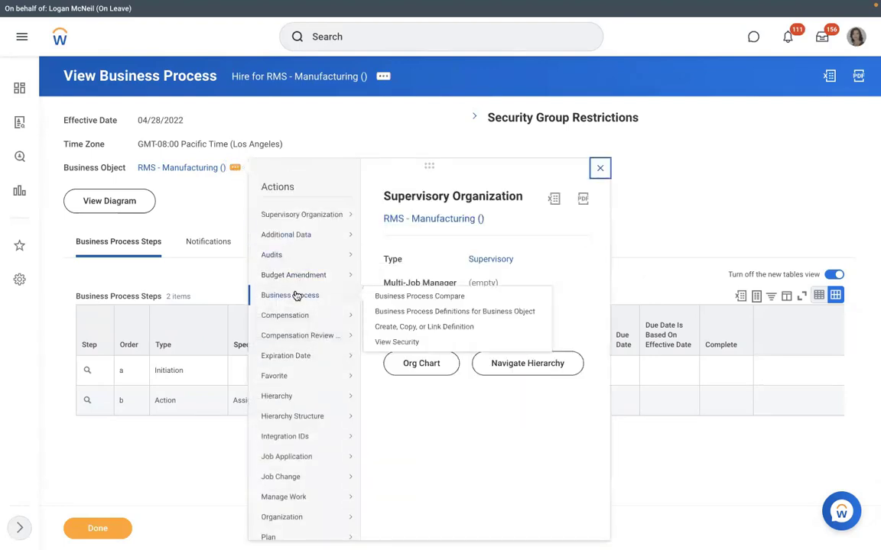
click(390, 327)
click(372, 246)
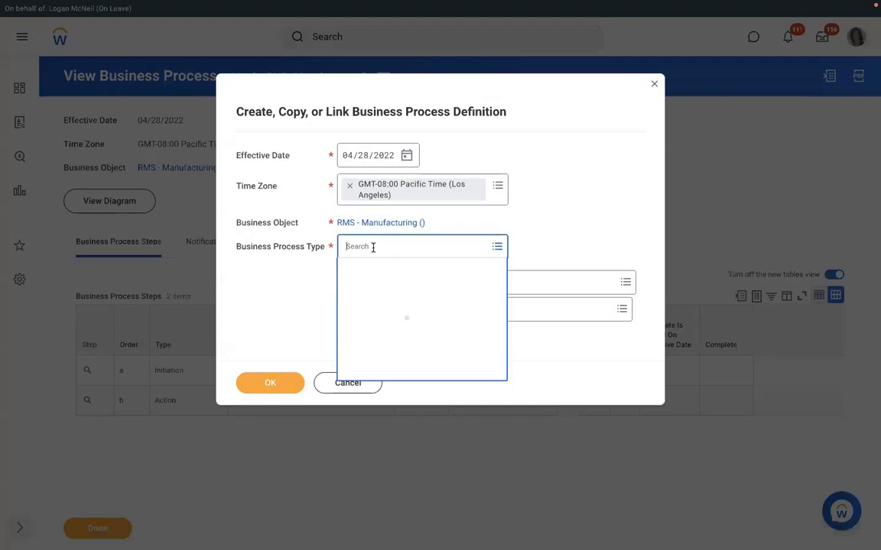
text(assign )
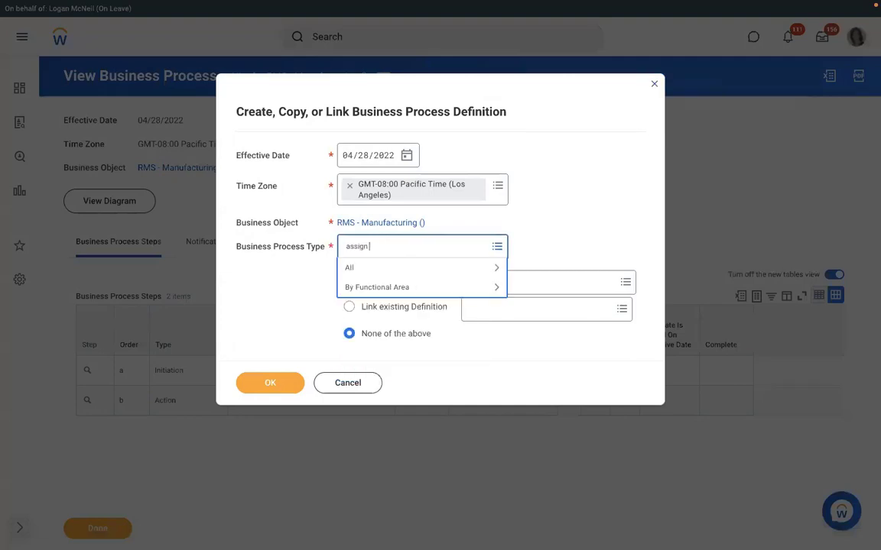
text(pay group)
key(Return)
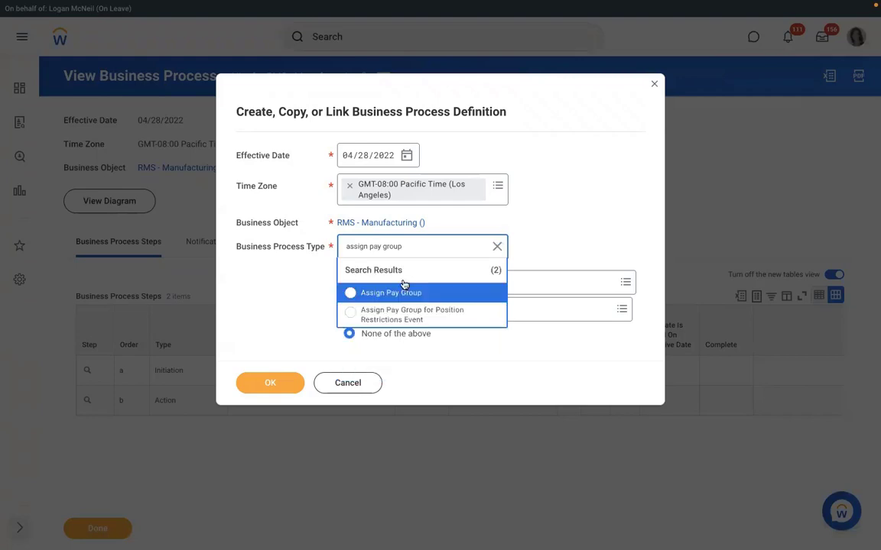
click(404, 292)
click(269, 384)
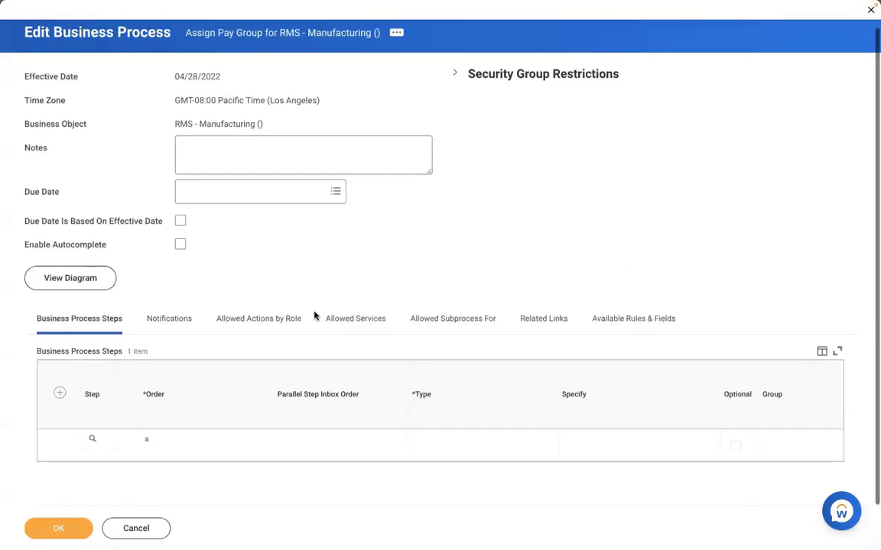
Add step b as Action 'Review Pay Group Assignment' for Payroll Partner and save the definition
click(60, 393)
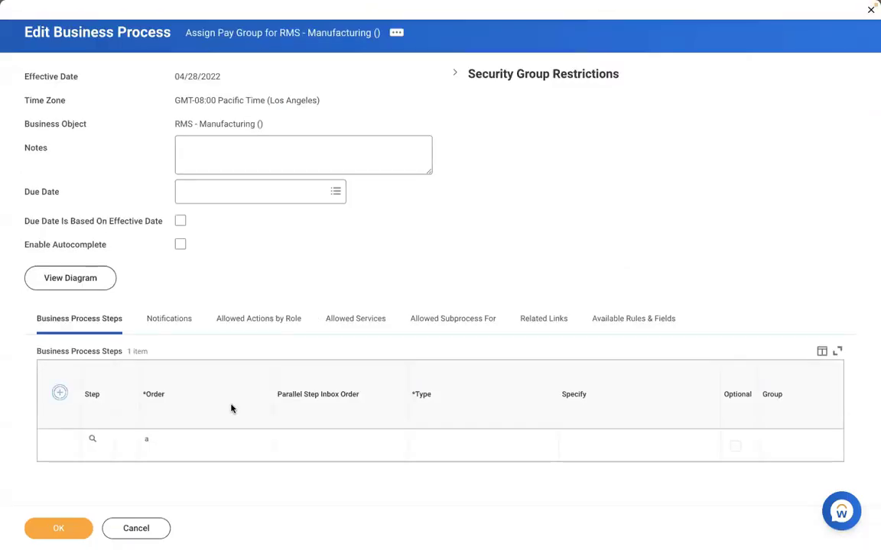
click(181, 444)
text(b)
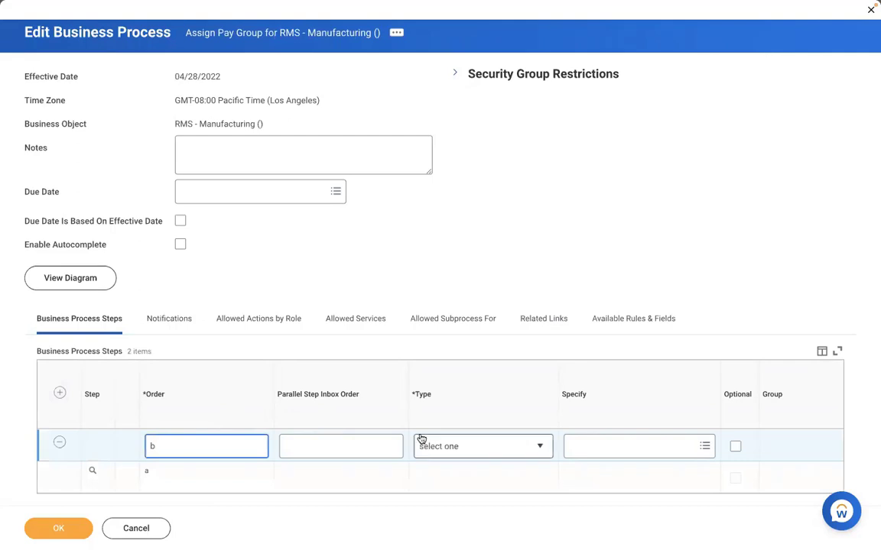
click(458, 447)
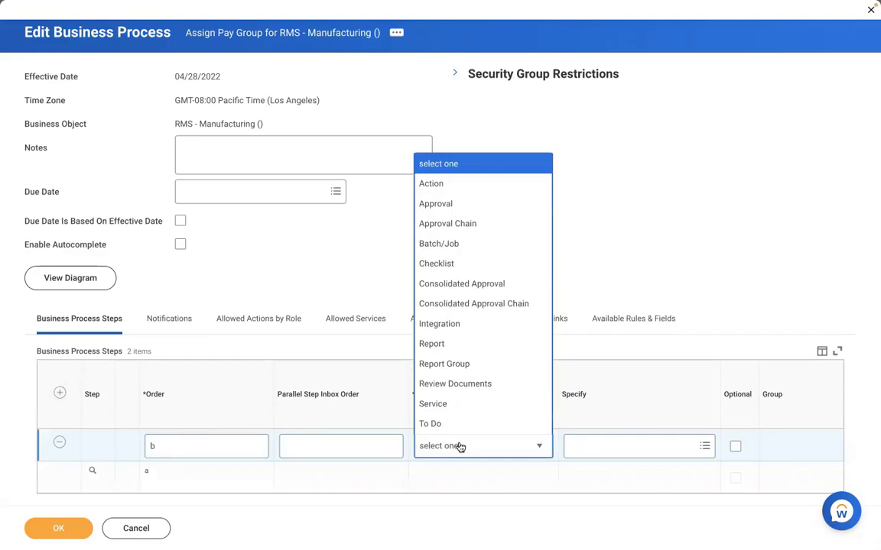
click(432, 185)
click(579, 447)
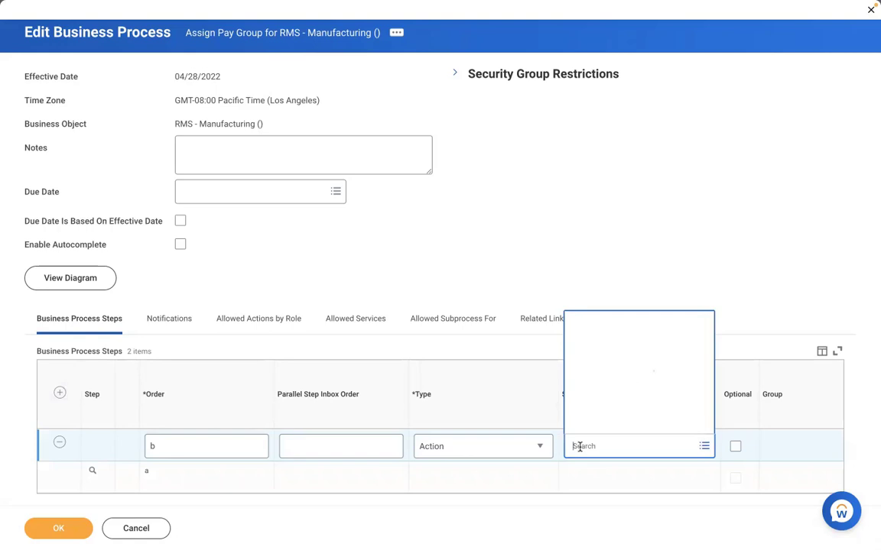
text(review)
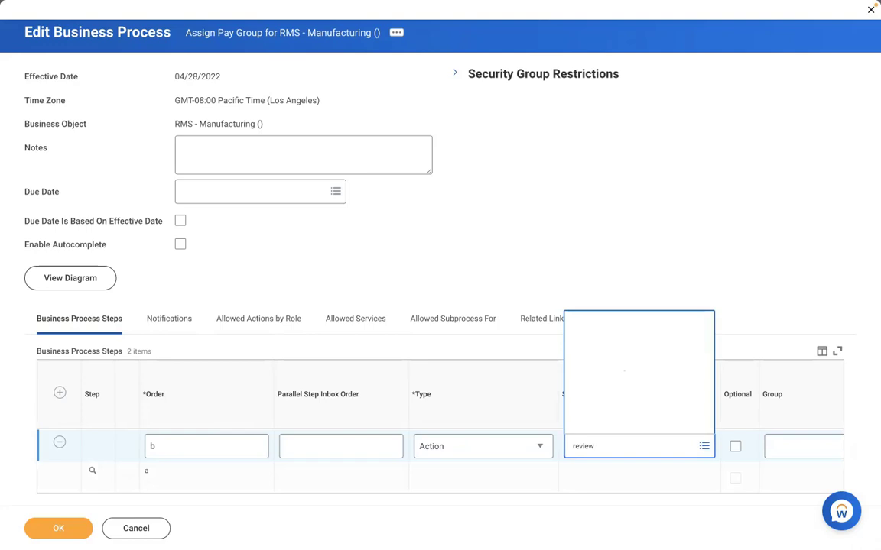
click(804, 447)
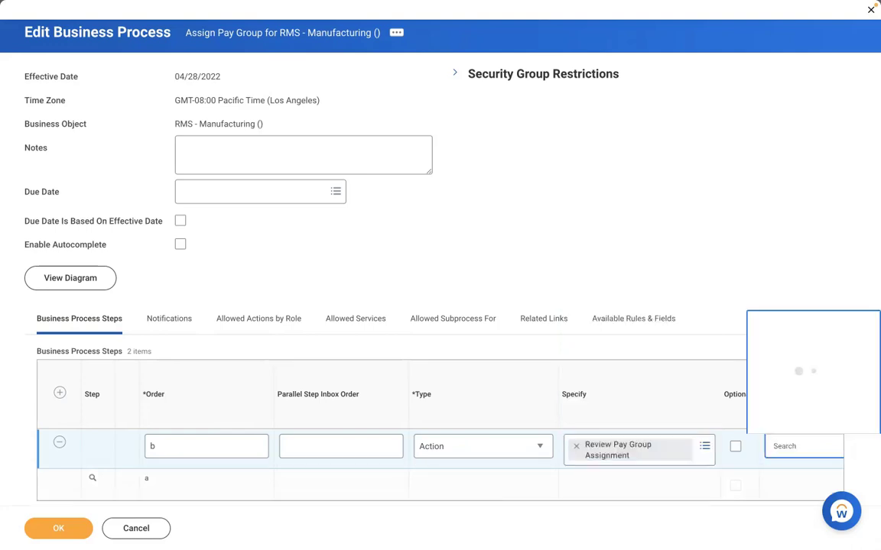
text(payroll part)
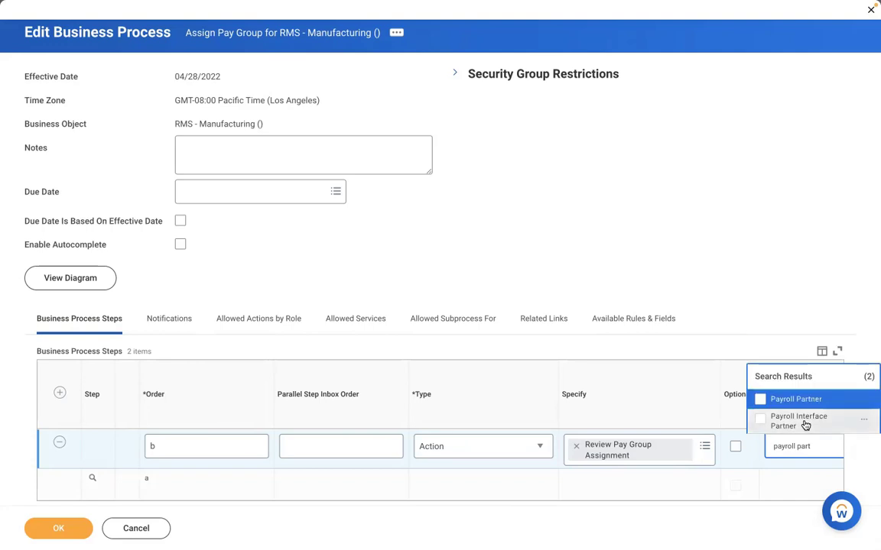
key(Return)
click(61, 528)
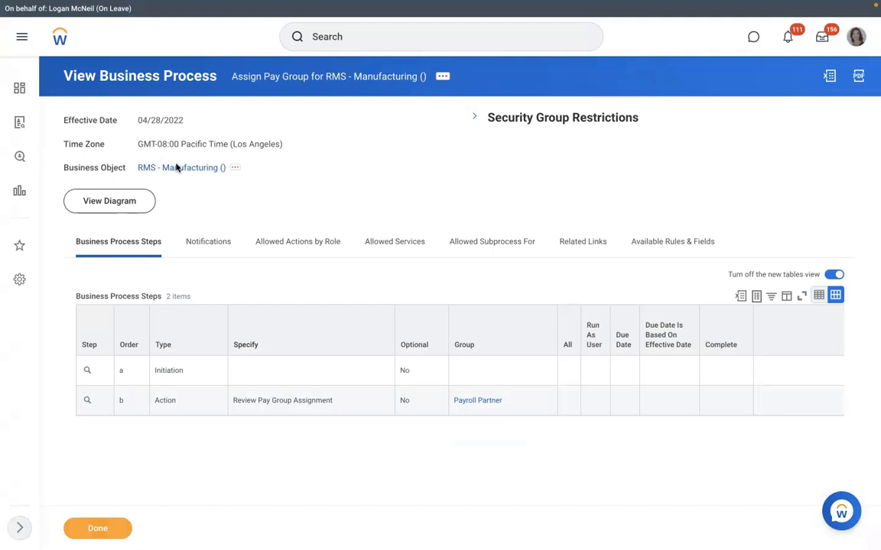
From the RMS - Manufacturing organization's actions menu, start Staffing > Create Position
click(175, 167)
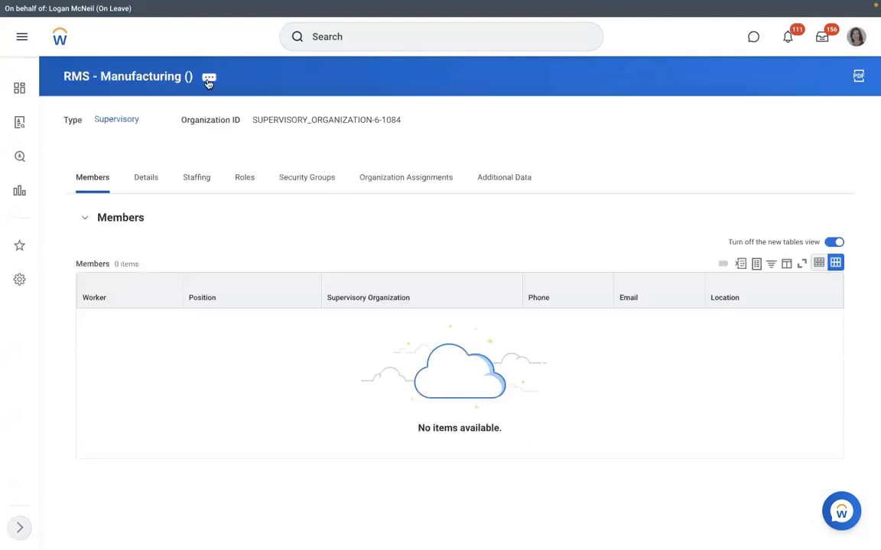
click(209, 80)
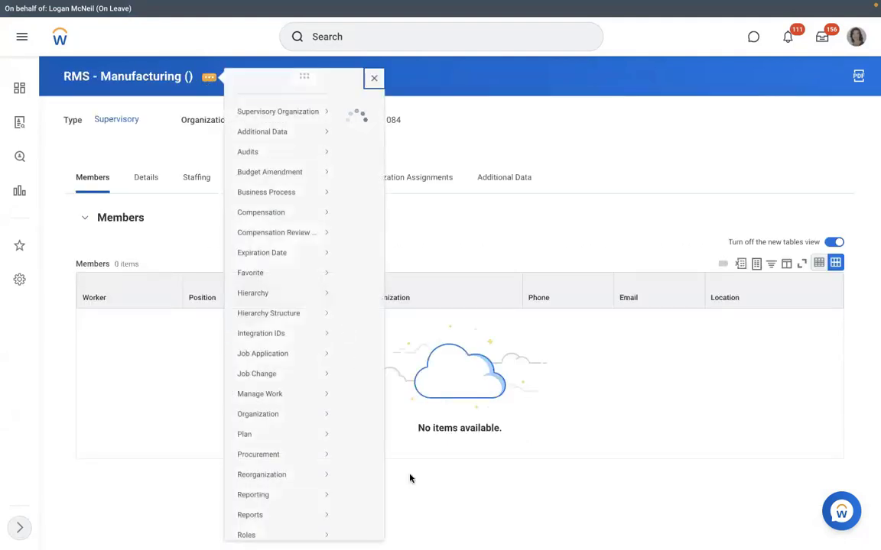
scroll(409, 478, down, 3)
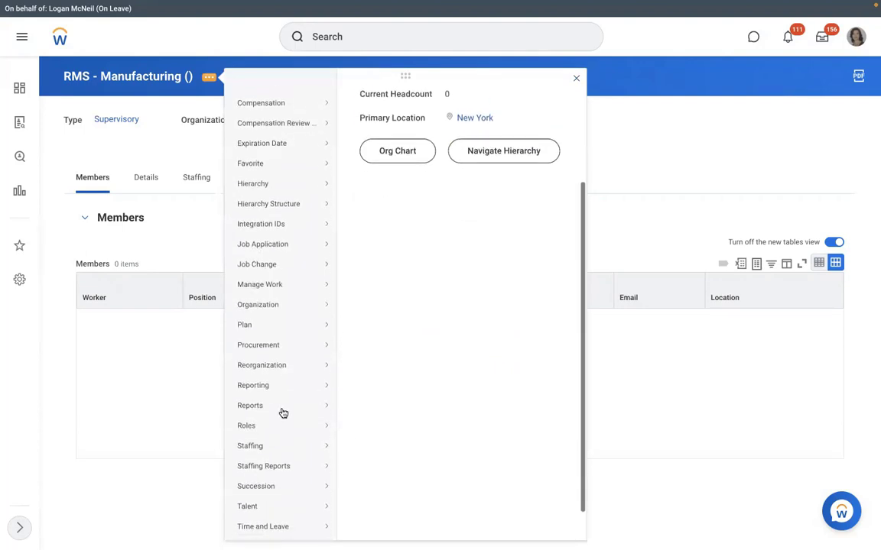
scroll(283, 412, down, 1)
mouse_move(269, 411)
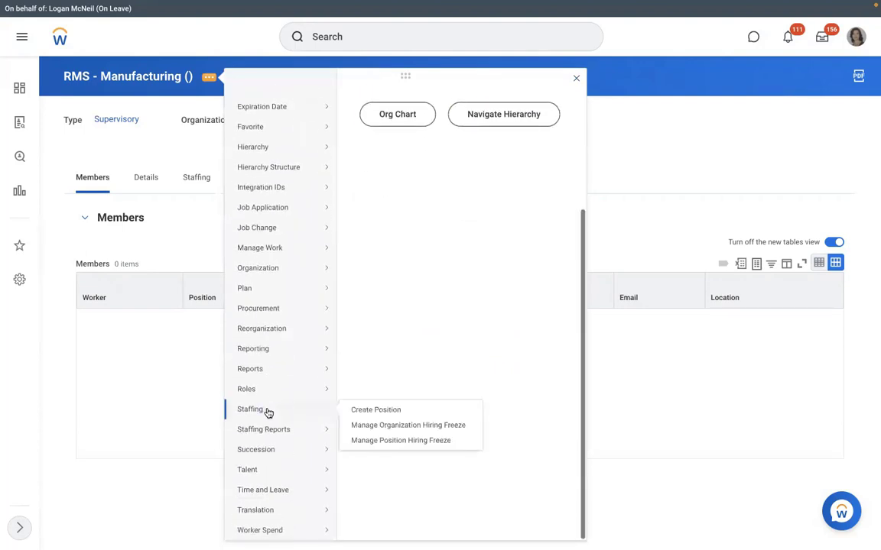
click(367, 411)
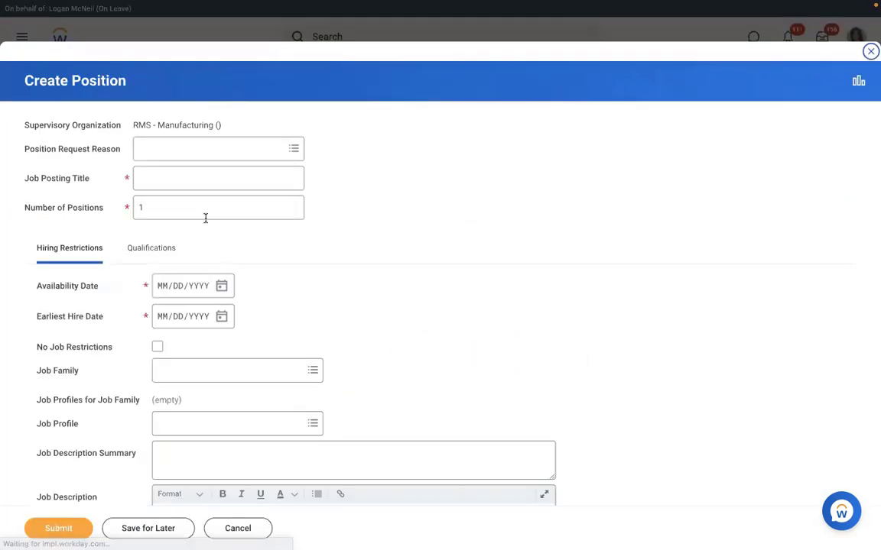
Enter 3 positions, job posting title 'Executive Manager IT', availability date 01/01/2022 and earliest hire date
drag(205, 218, 82, 208)
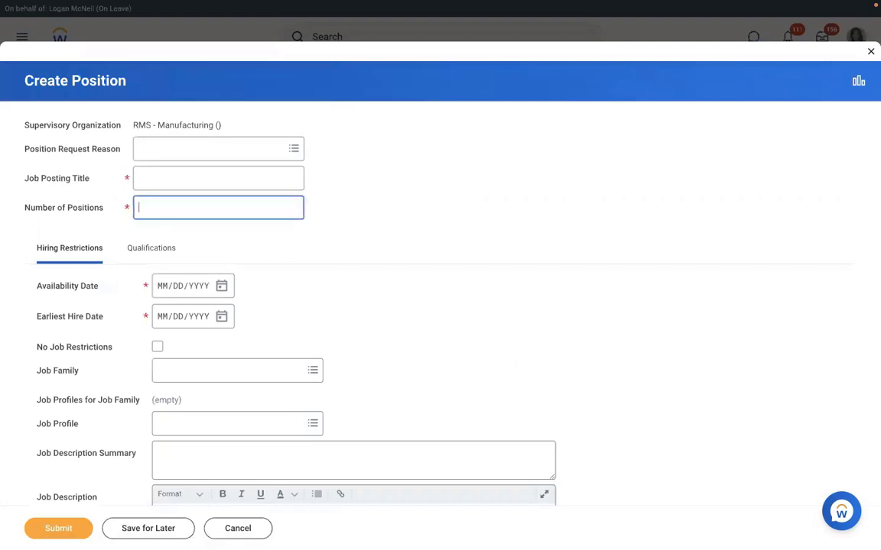
text(3)
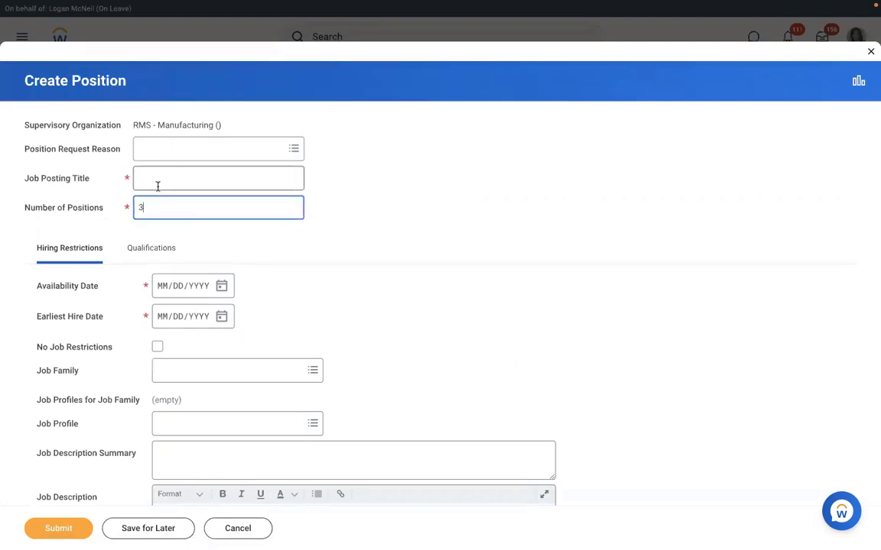
click(157, 186)
text(Ex)
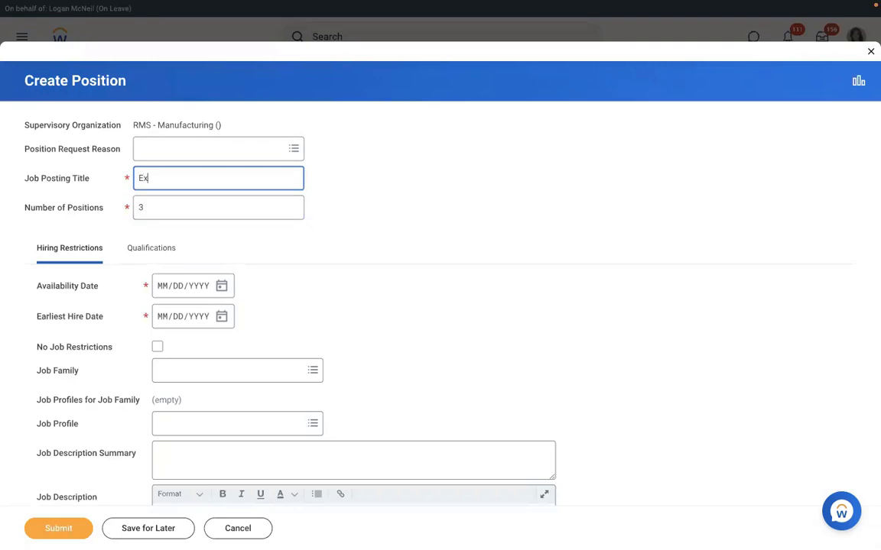
text(ecutive Manager)
key(BackSpace)
key(BackSpace)
key(BackSpace)
key(BackSpace)
key(BackSpace)
key(BackSpace)
text(Executive Manager IT)
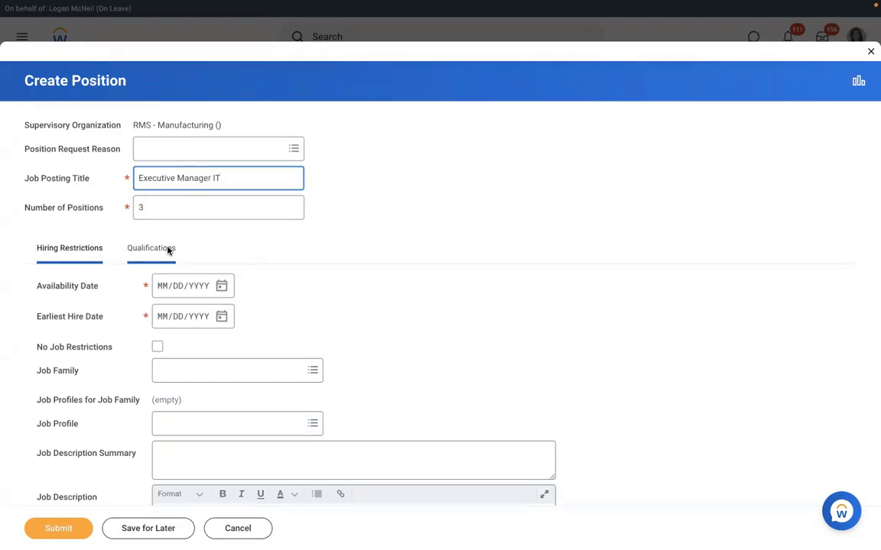
click(162, 291)
text(01/)
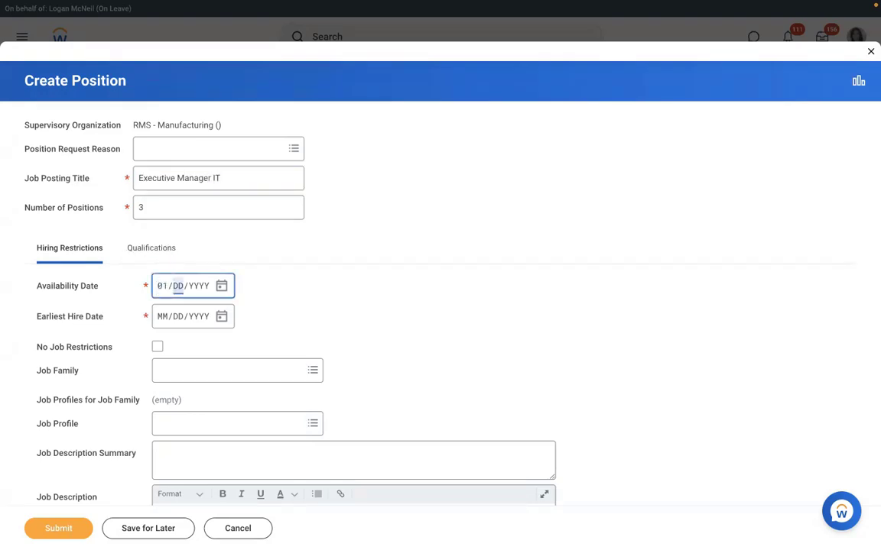
text(01/2022)
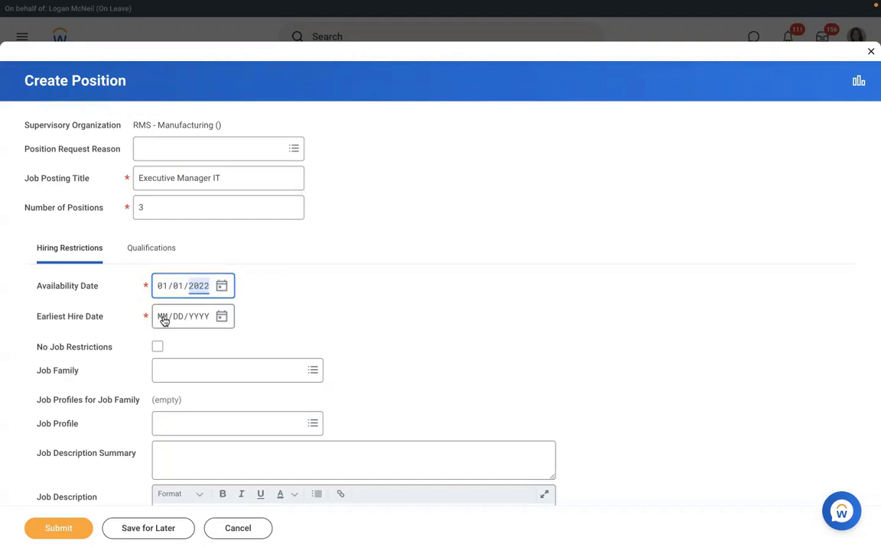
click(163, 322)
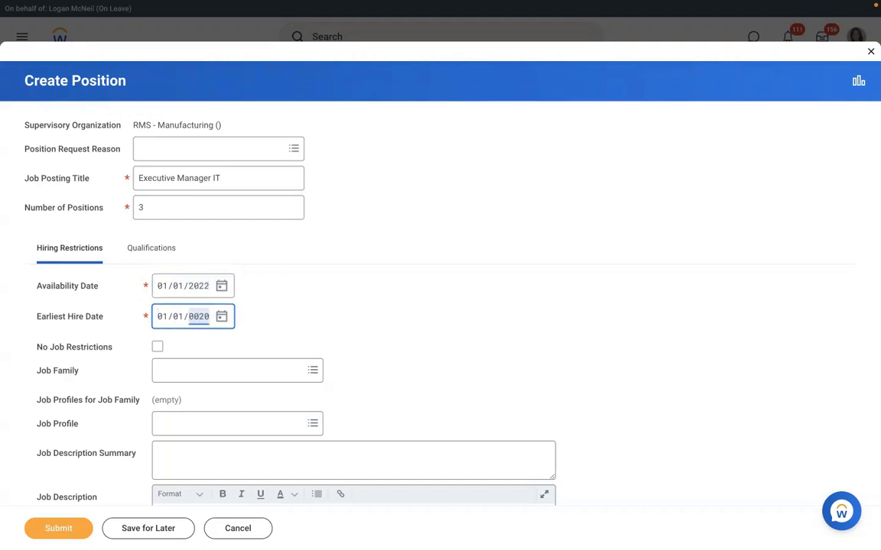
click(405, 320)
Set location to New York, time type Full time, and worker type Employee
scroll(406, 319, down, 1)
scroll(405, 319, down, 3)
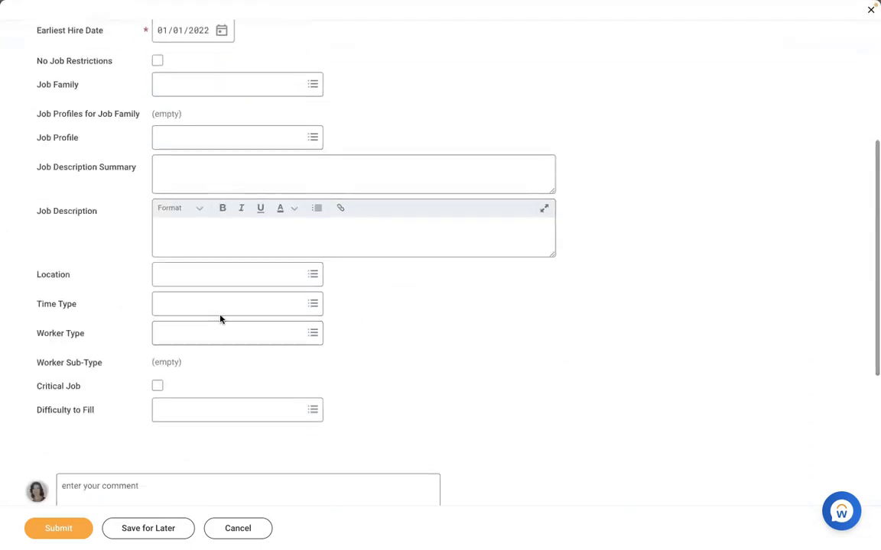
click(197, 280)
text(new)
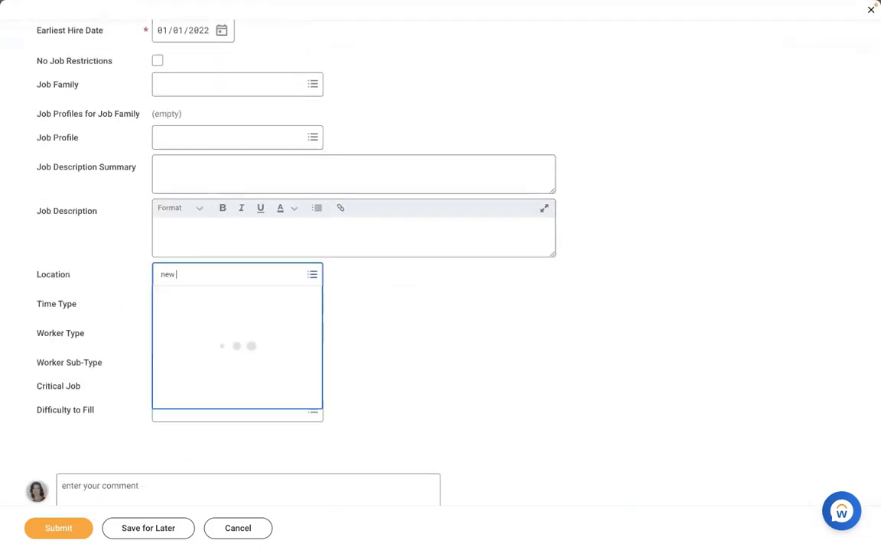
text( york)
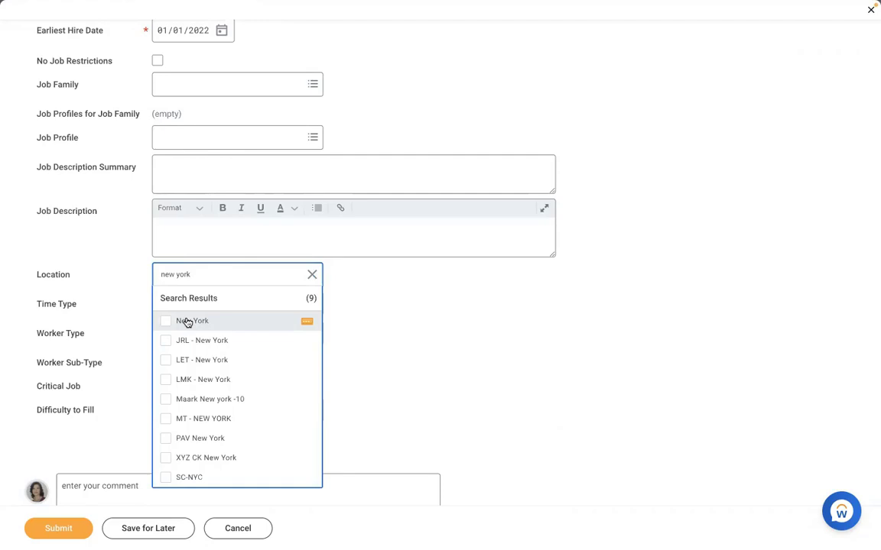
click(187, 321)
click(185, 299)
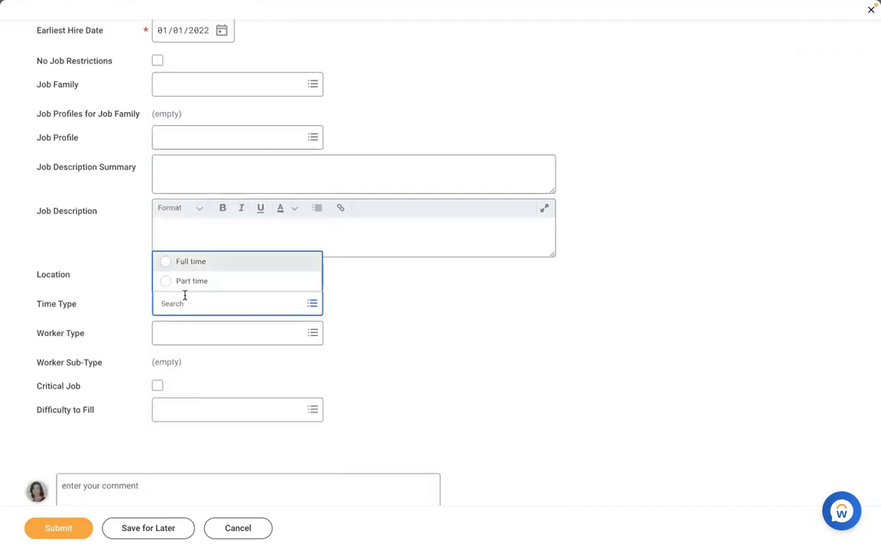
key(Tab)
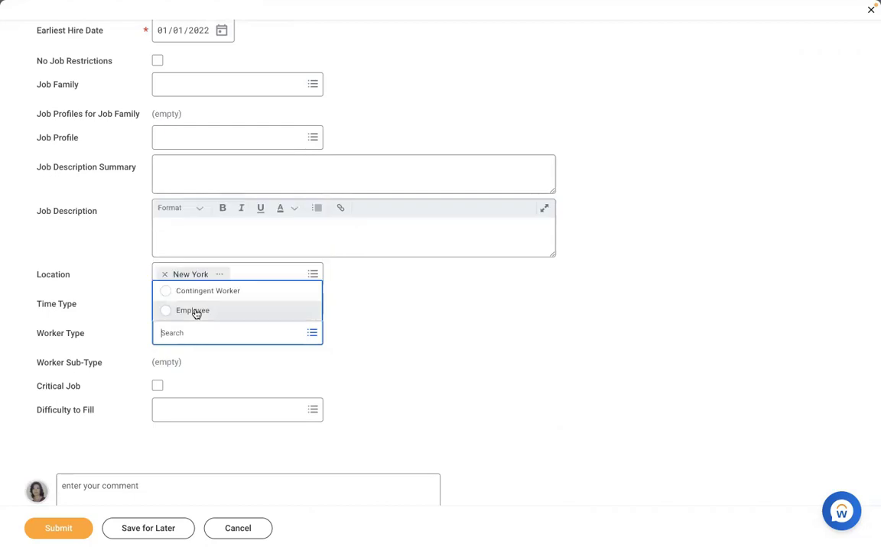
click(192, 311)
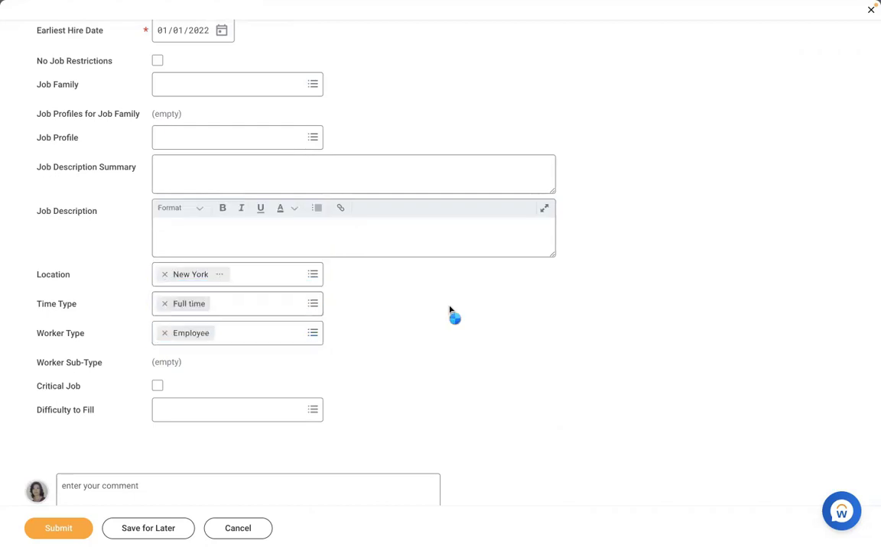
Choose Regular worker sub-type and AMD - Manager HR job profile, then submit the restrictions
click(231, 369)
text(reg)
key(Return)
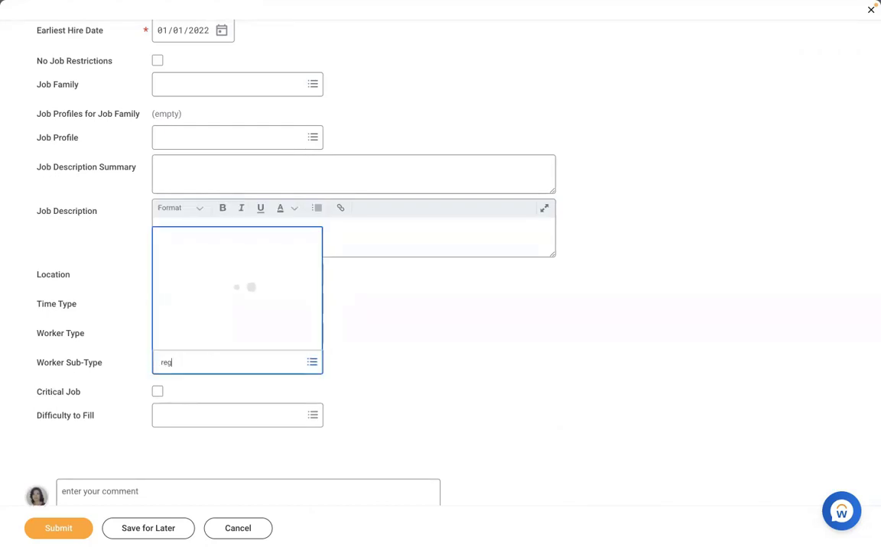
click(370, 334)
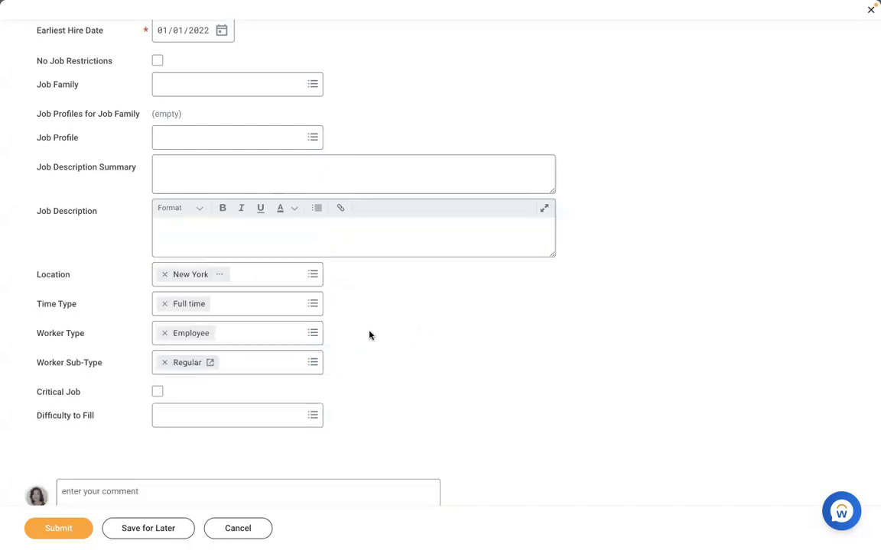
click(230, 134)
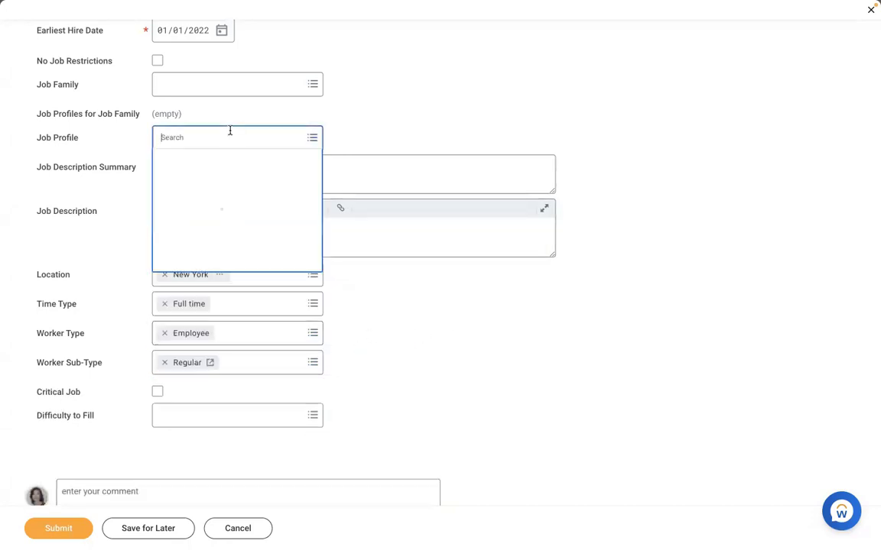
text(amd)
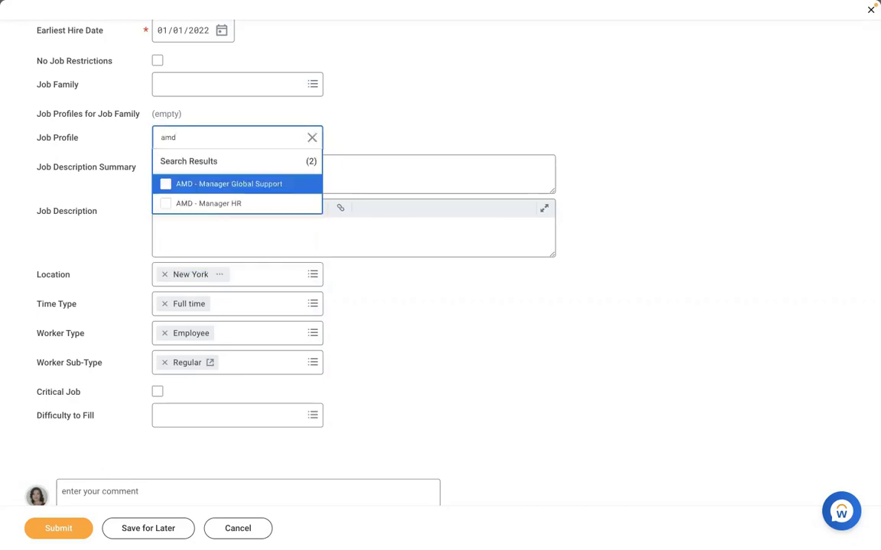
click(191, 204)
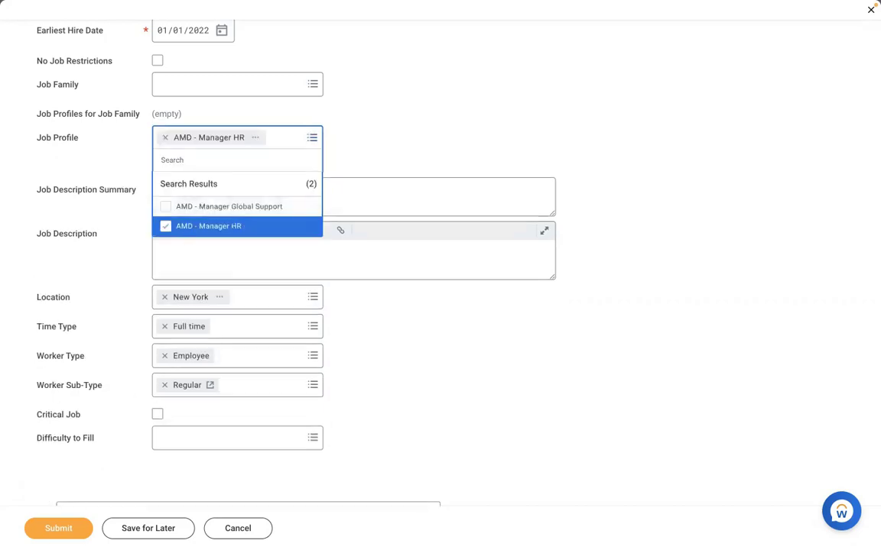
click(38, 480)
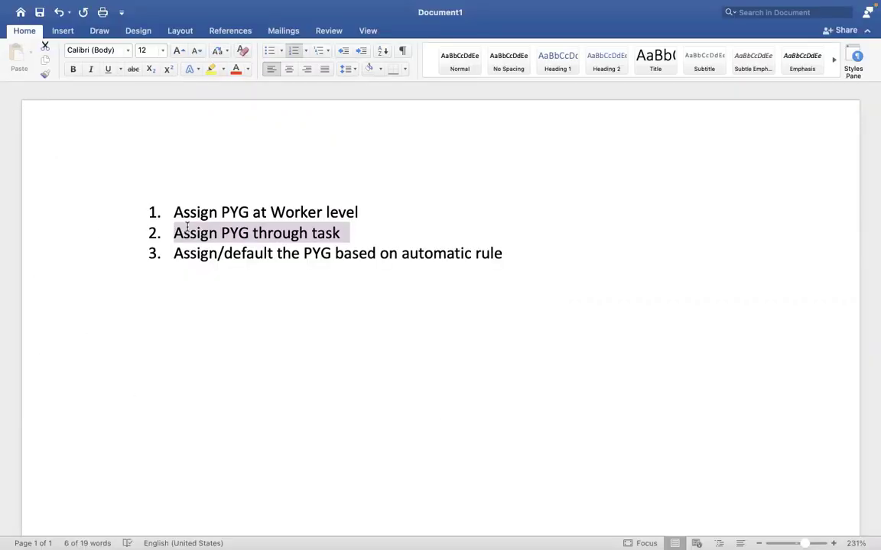
In Word, select line 3 about defaulting the PYG by automatic rule, then return to Workday
click(502, 253)
drag(503, 253, 183, 257)
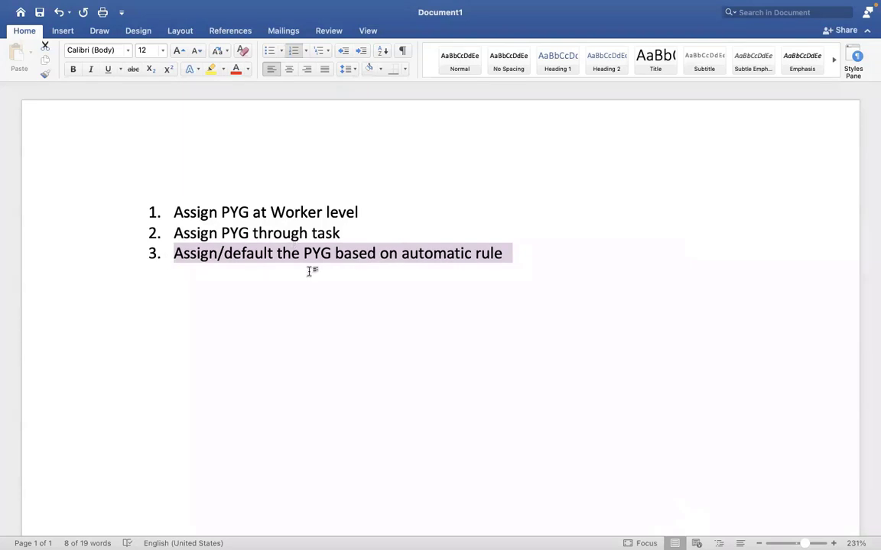
key(ctrl+Right)
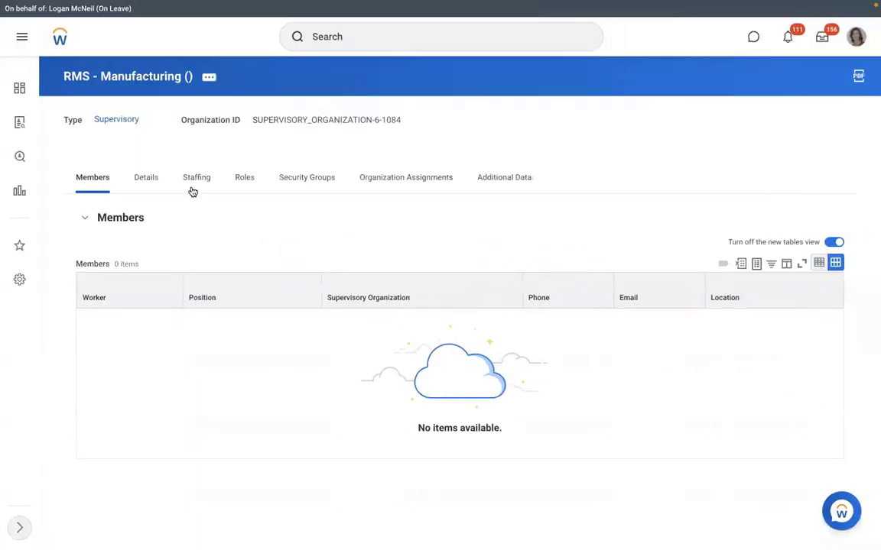
Check the three unfilled Executive Manager IT positions on the Staffing tab, then search 'view pay group'
click(193, 191)
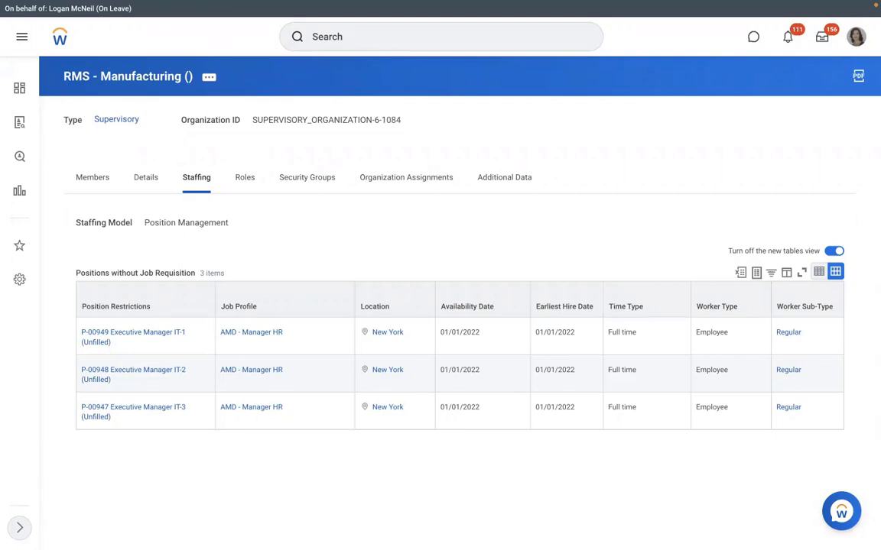
click(347, 41)
text(view pay group)
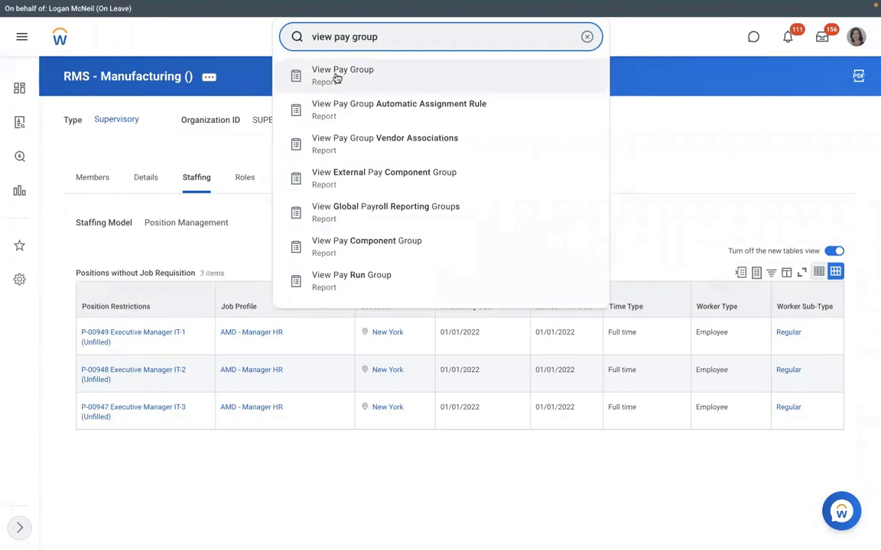
Run View Pay Group for RBS - Monthly PYG and open its Pay Group tab
click(336, 78)
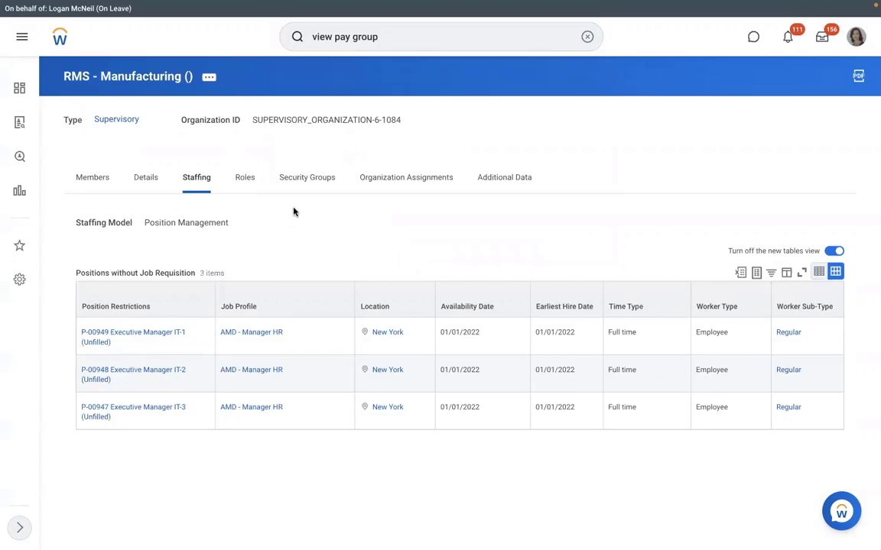
text(dmd)
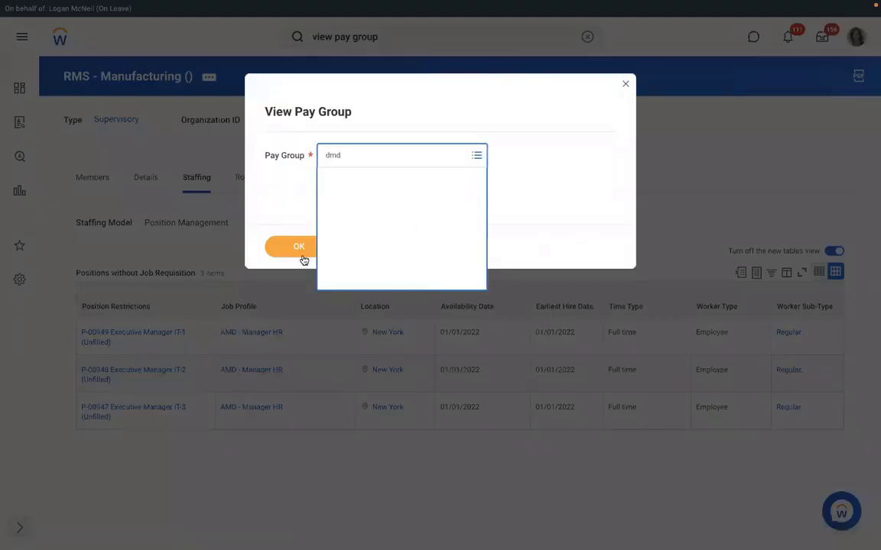
click(298, 256)
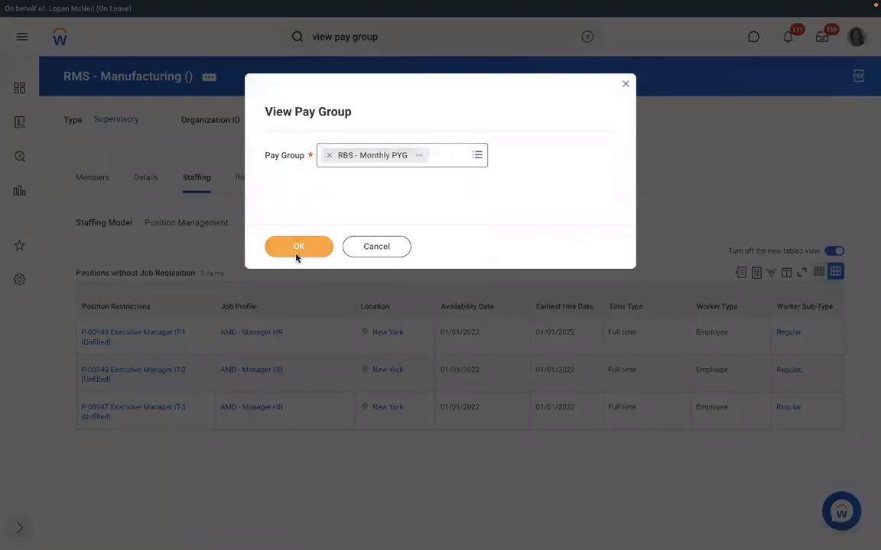
click(298, 249)
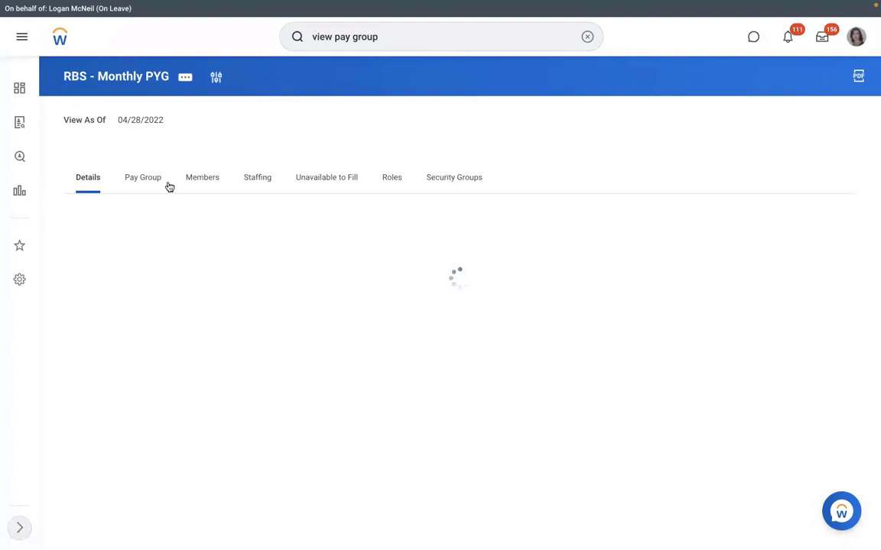
click(200, 178)
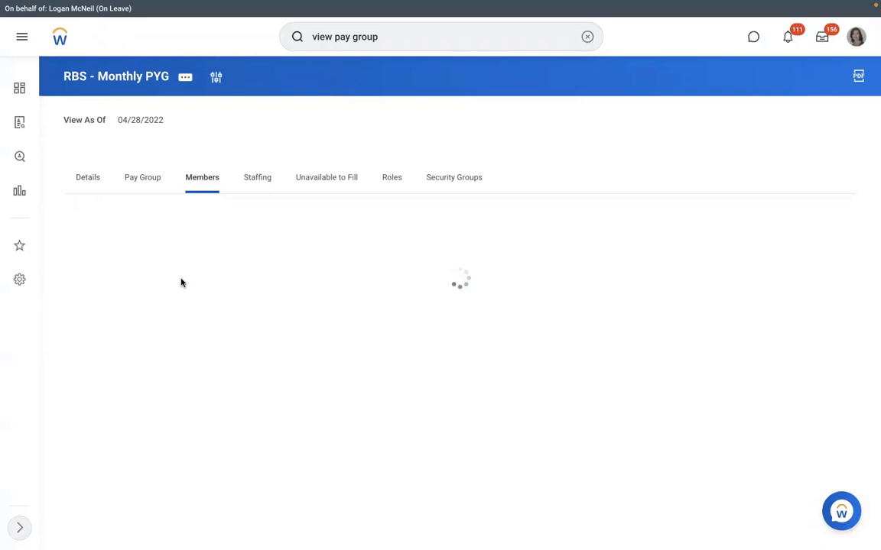
click(142, 183)
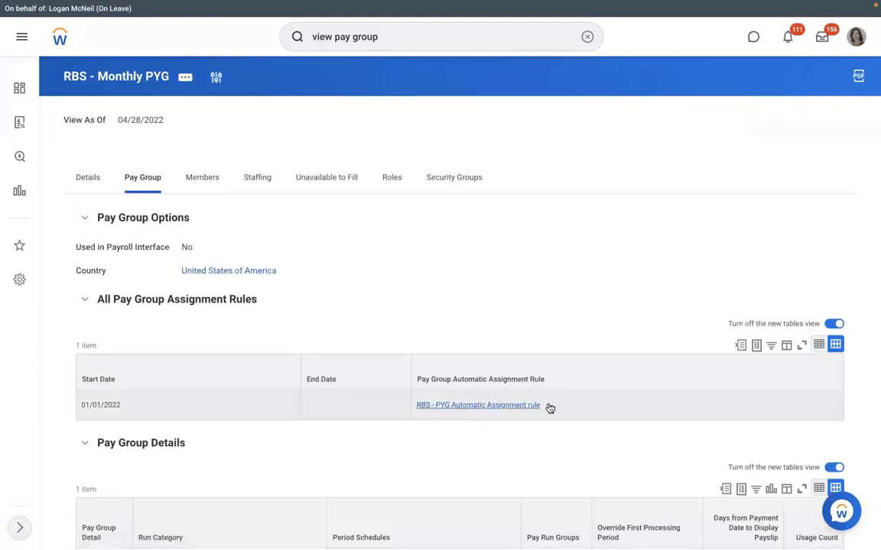
Preview the RBS - PYG Automatic Assignment rule's conditions, then close the preview
mouse_move(548, 407)
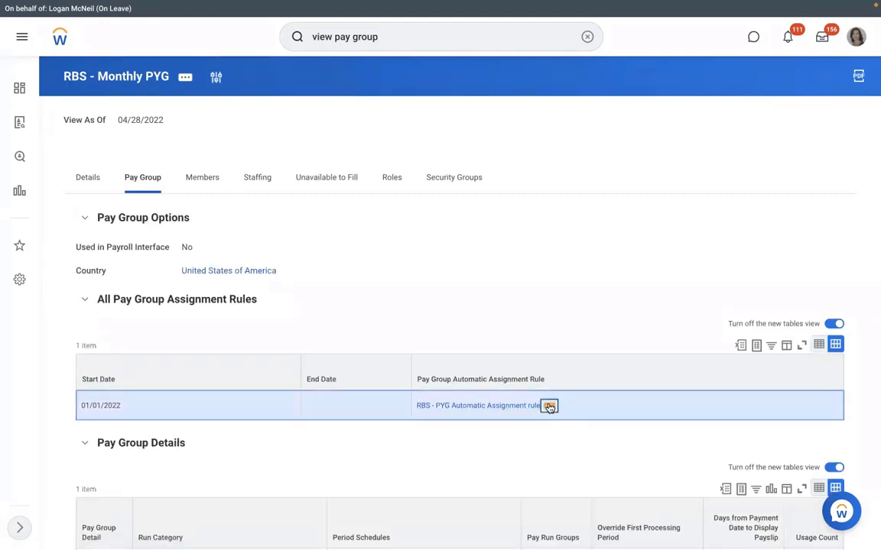
click(549, 407)
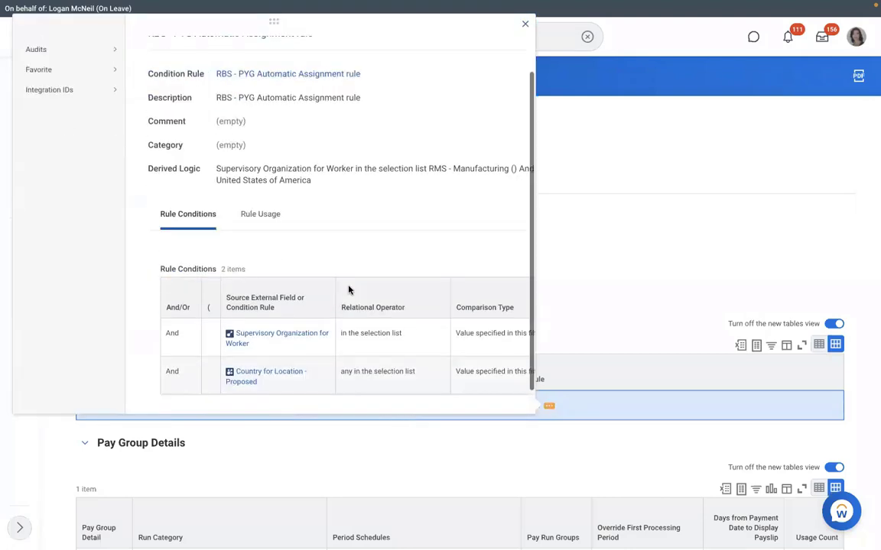
scroll(349, 289, down, 1)
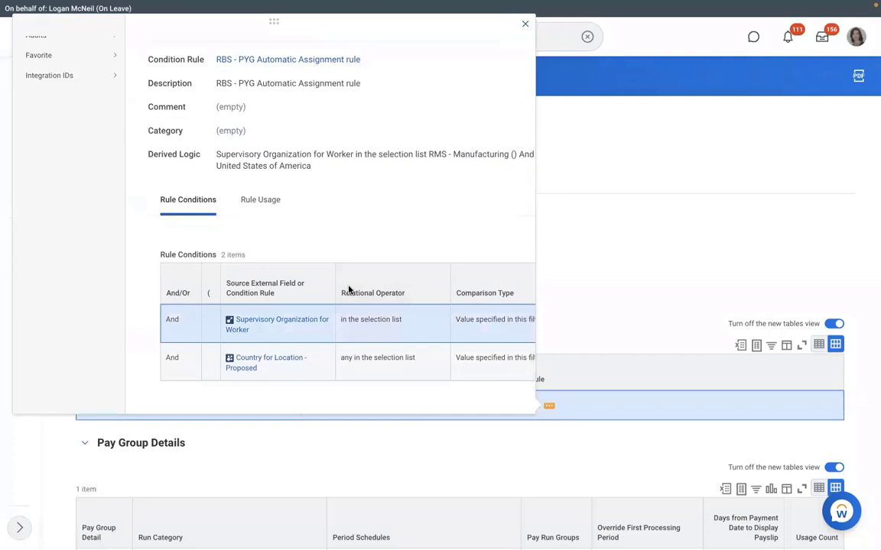
scroll(349, 290, right, 3)
click(567, 260)
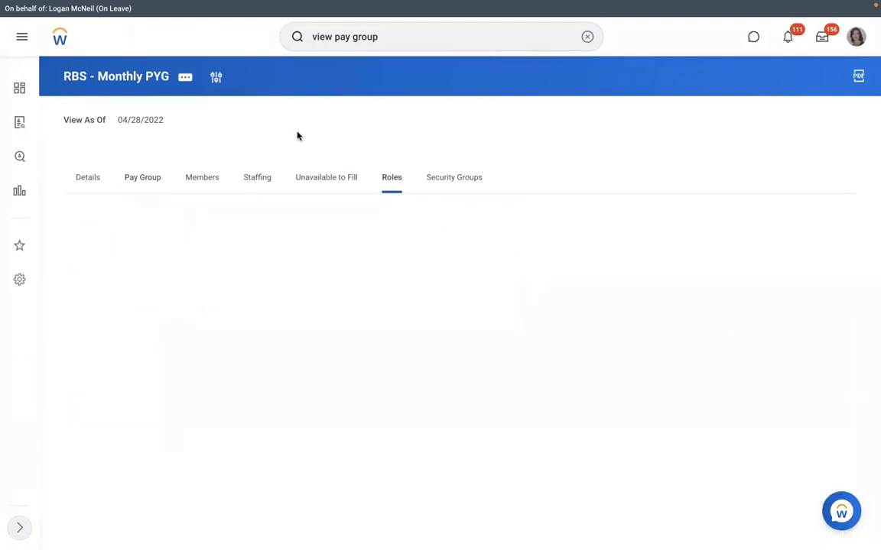
Launch Roles > Assign Roles for RBS - Monthly PYG with effective date 01/01/2022
click(186, 77)
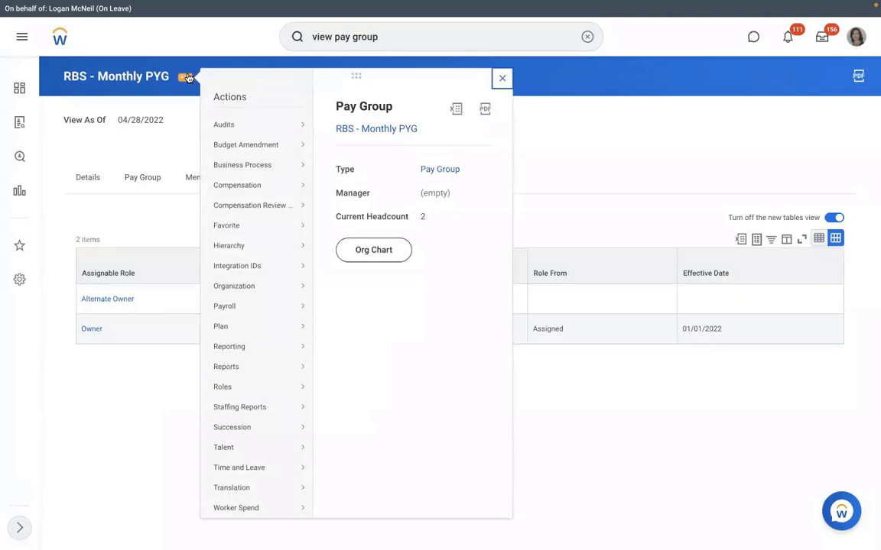
click(182, 138)
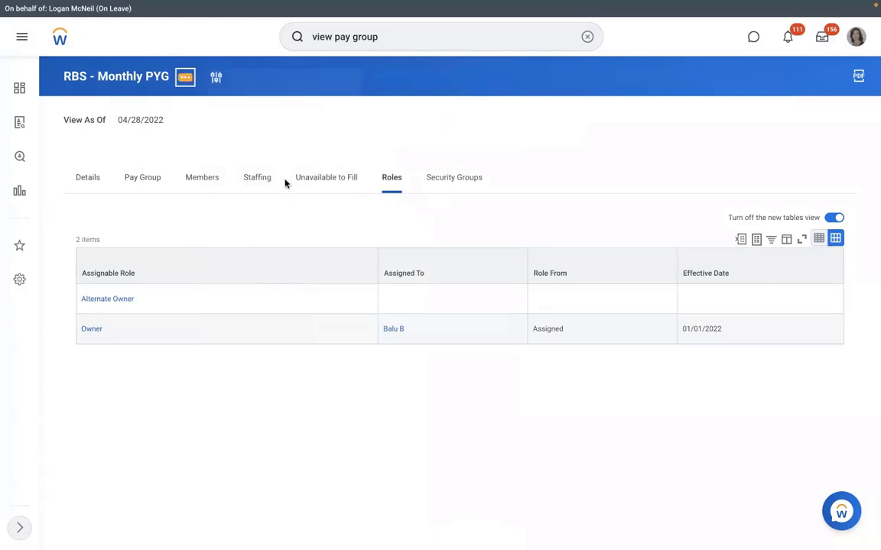
click(185, 77)
mouse_move(223, 386)
click(348, 387)
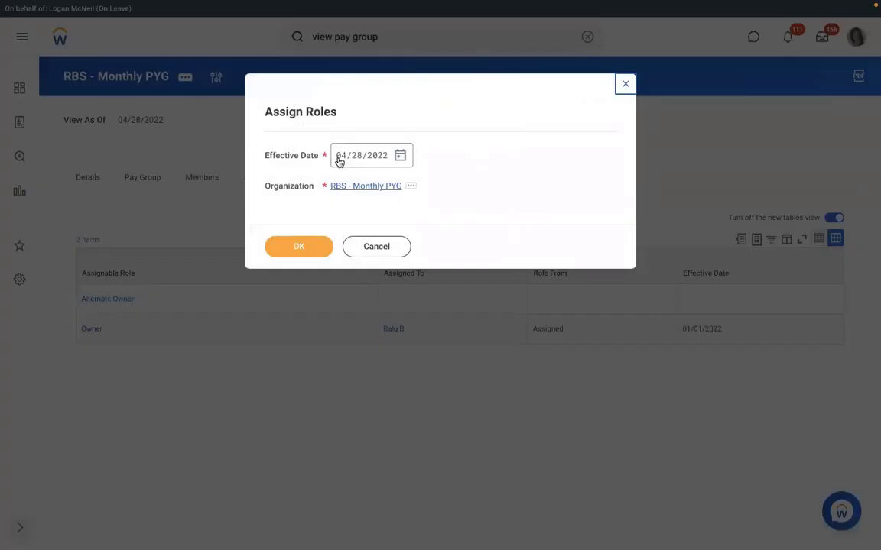
click(339, 162)
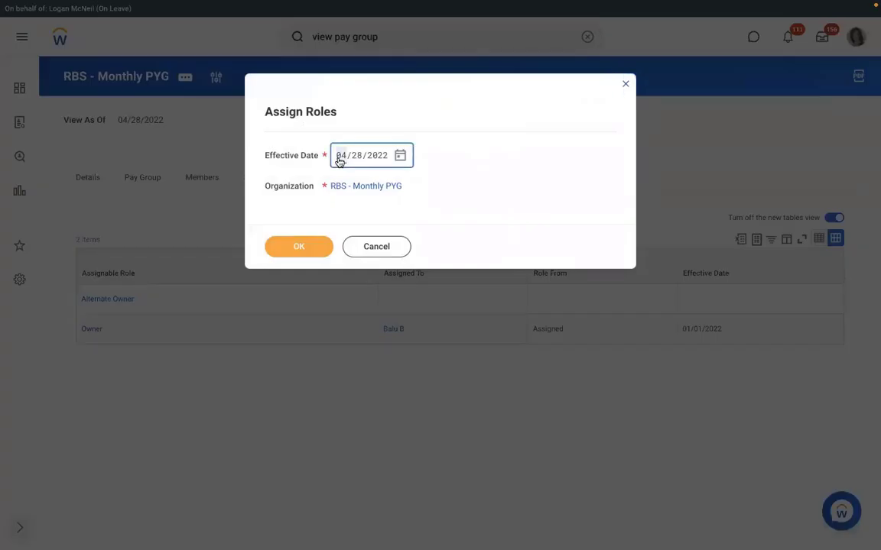
text(01/01/2)
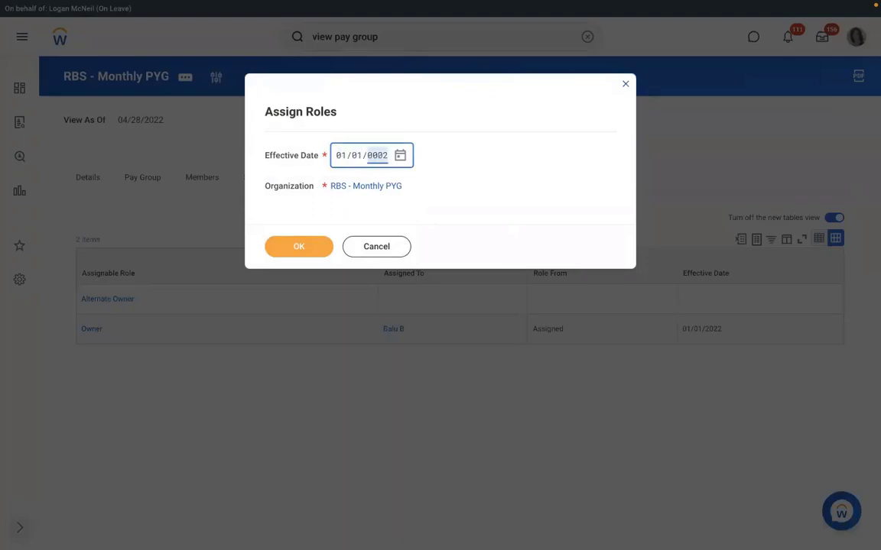
text(022)
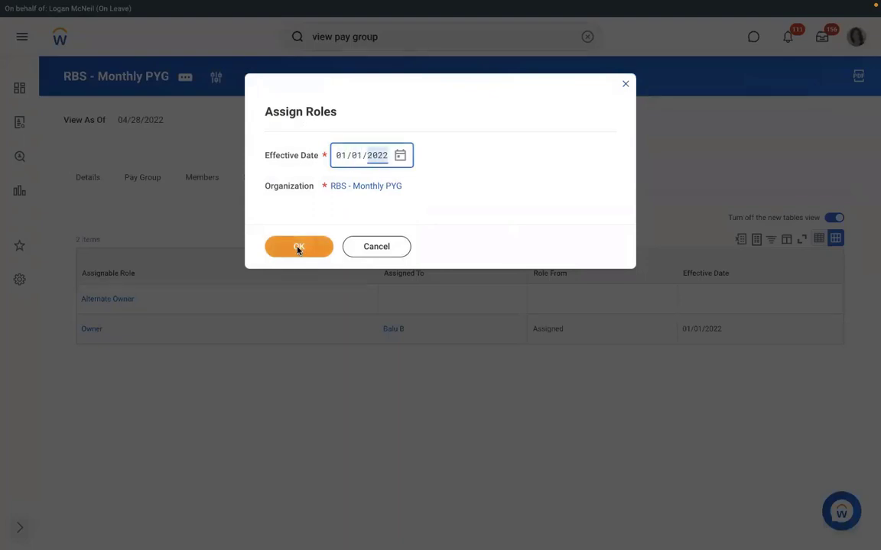
click(298, 247)
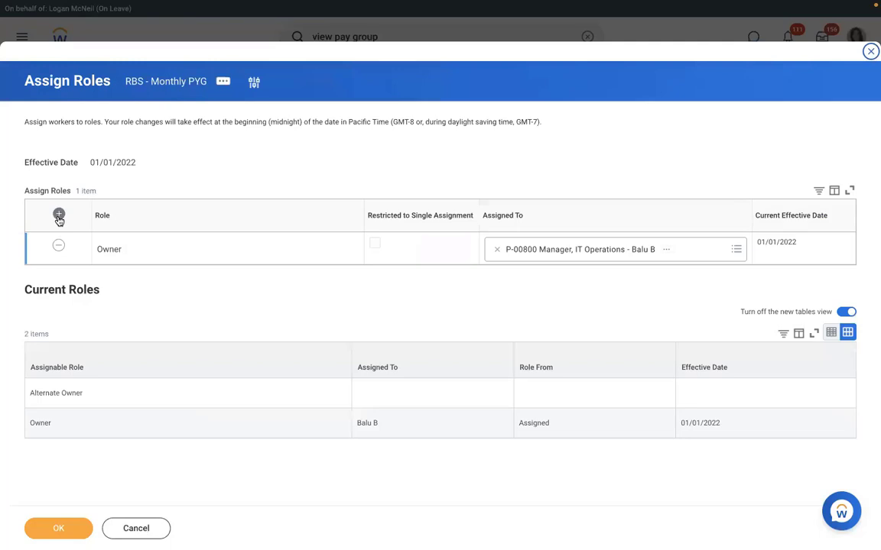
Add a Payroll Partner role row assigned to the Vice President, Human Resources, and save it
click(59, 215)
click(162, 250)
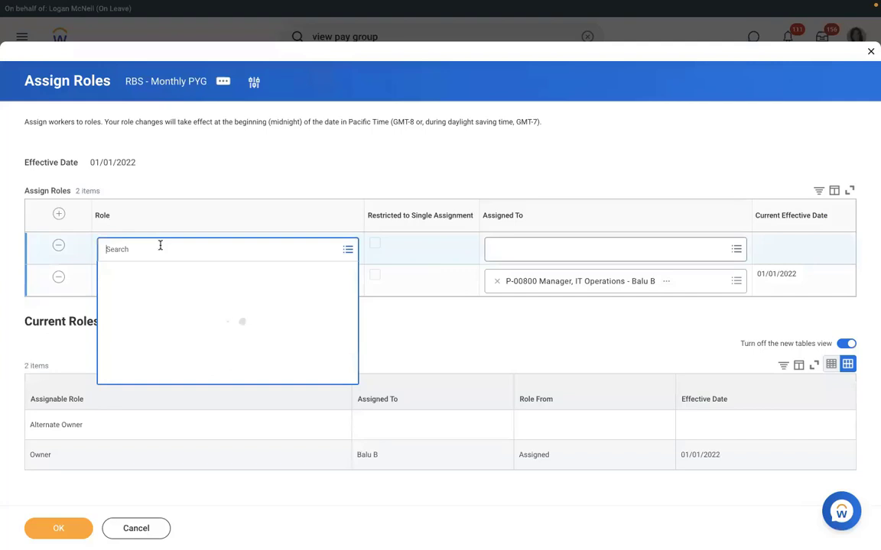
text(p)
text(ayroll part)
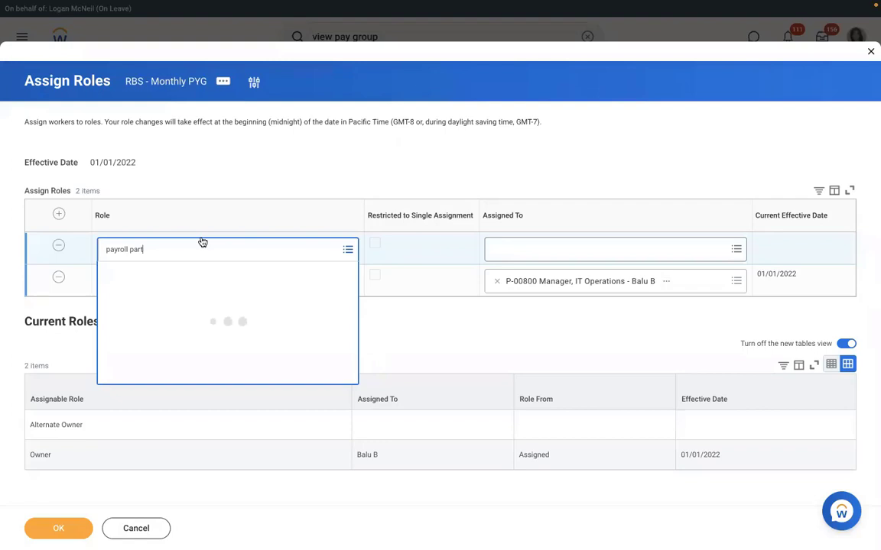
key(Return)
click(606, 250)
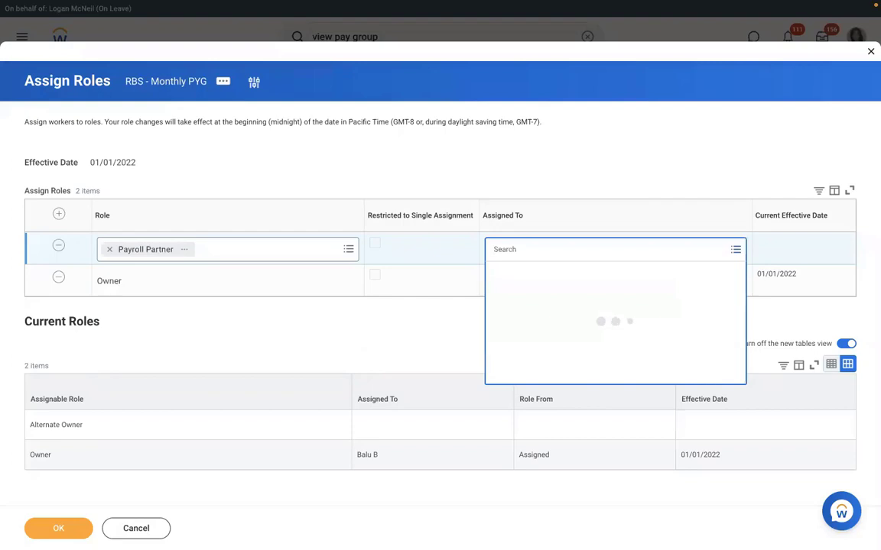
text(logan mc)
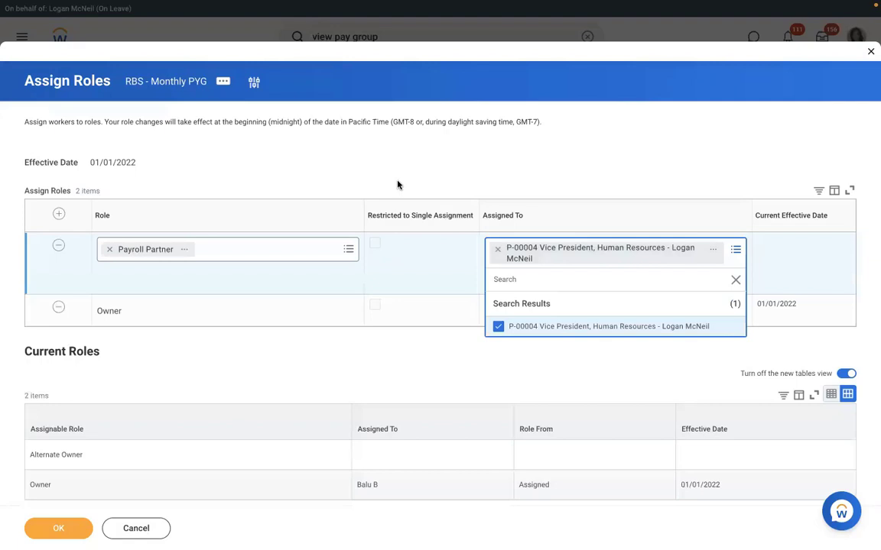
click(397, 185)
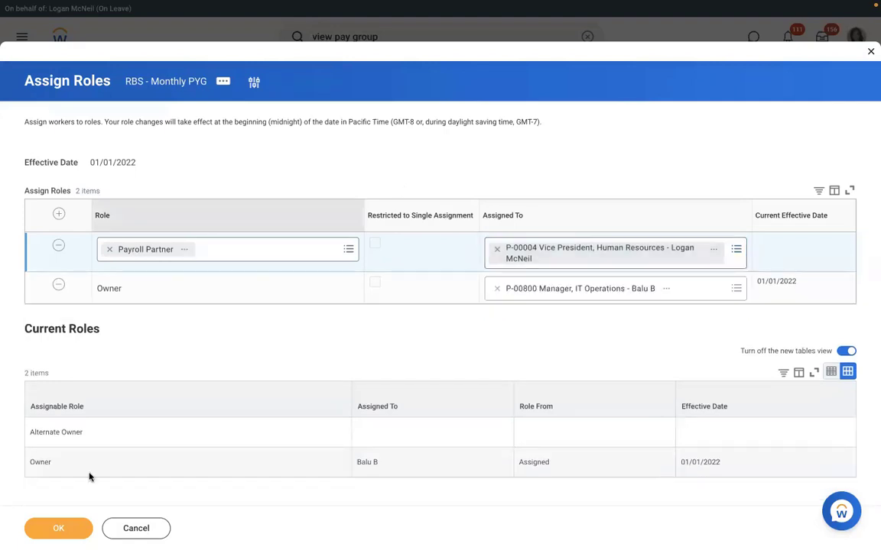
click(67, 532)
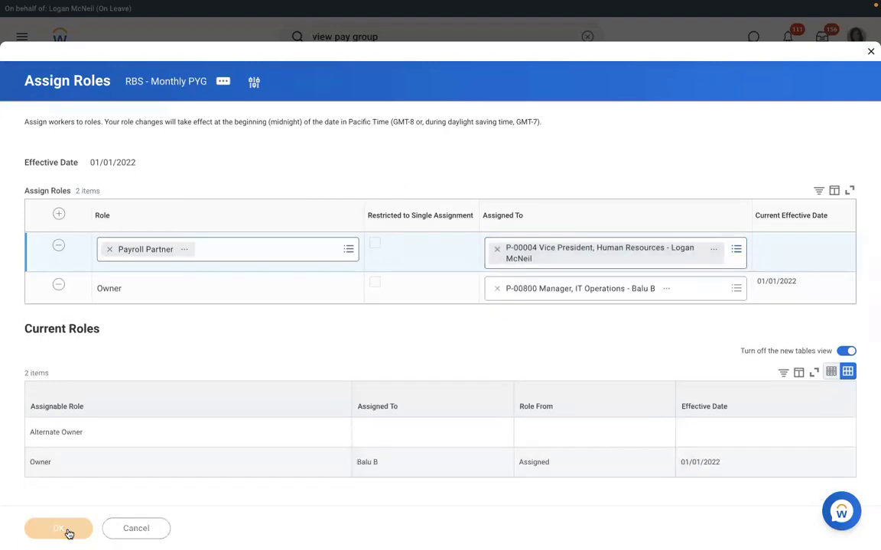
click(190, 78)
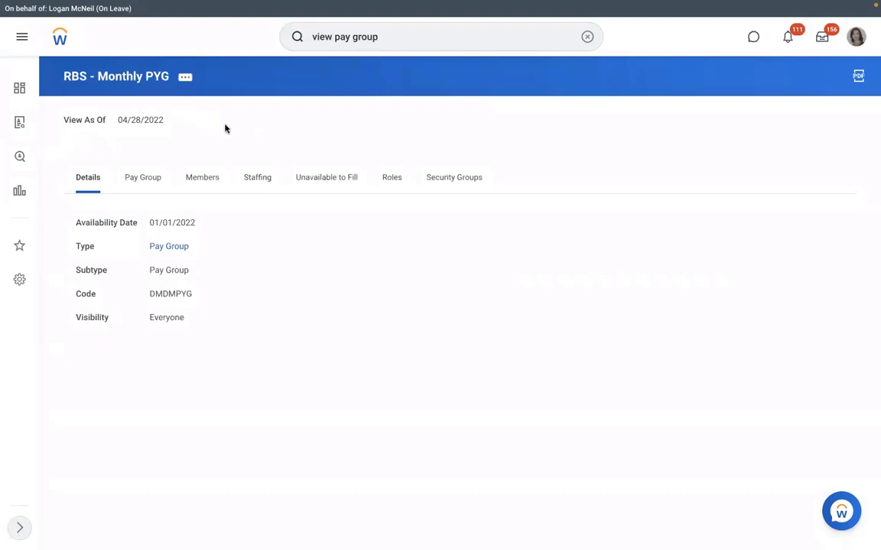
Check the Payroll Partner holder on the Roles tab, then show the Members tab
click(392, 178)
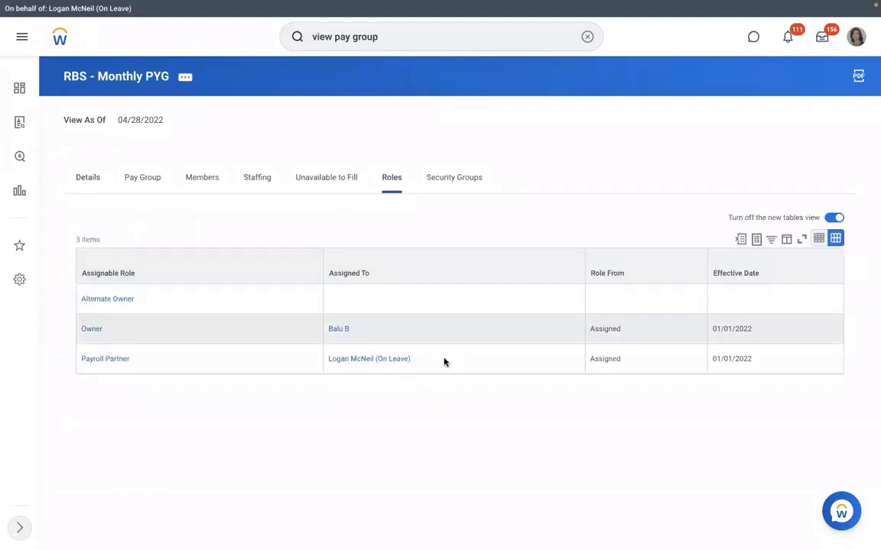
triple_click(338, 356)
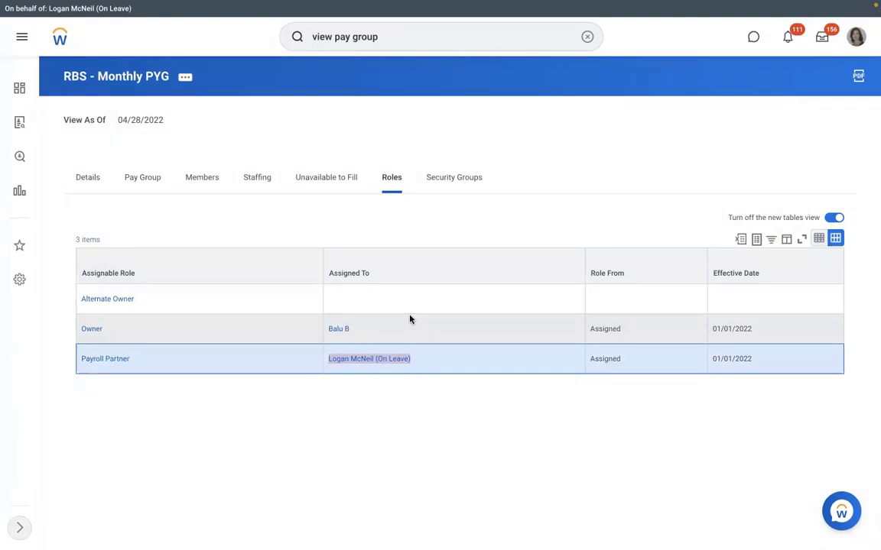
click(186, 178)
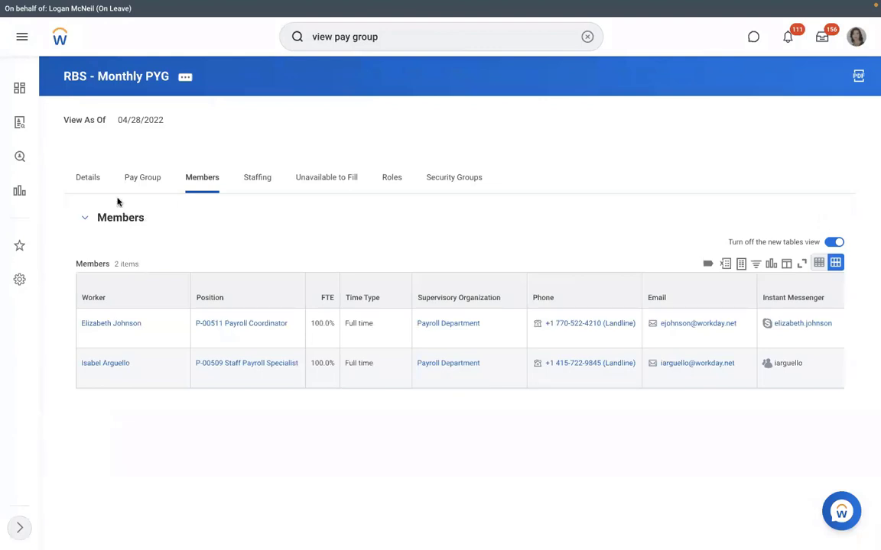
Show the Pay Group tab listing the RBS - PYG Automatic Assignment rule from 01/01/2022
click(138, 179)
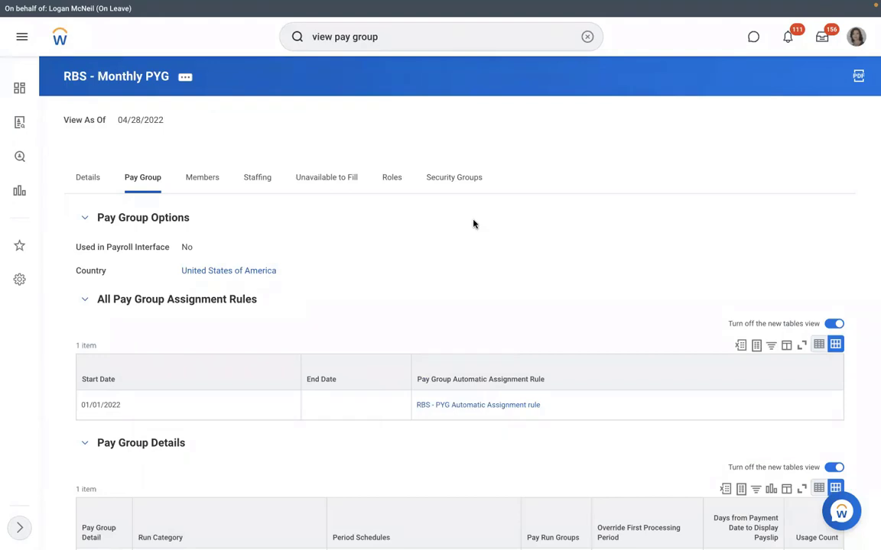
Open the RBS - PYG Automatic Assignment rule to view its RMS - Manufacturing and United States conditions
click(476, 407)
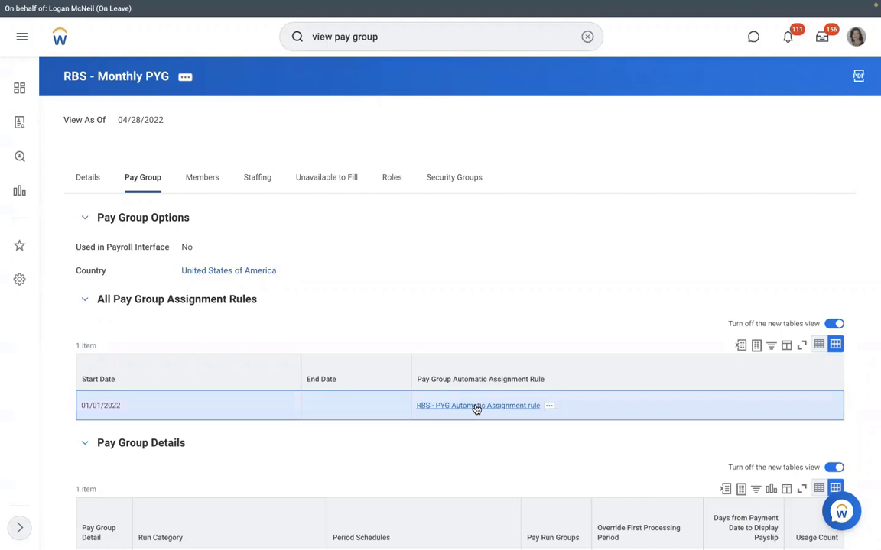
click(476, 408)
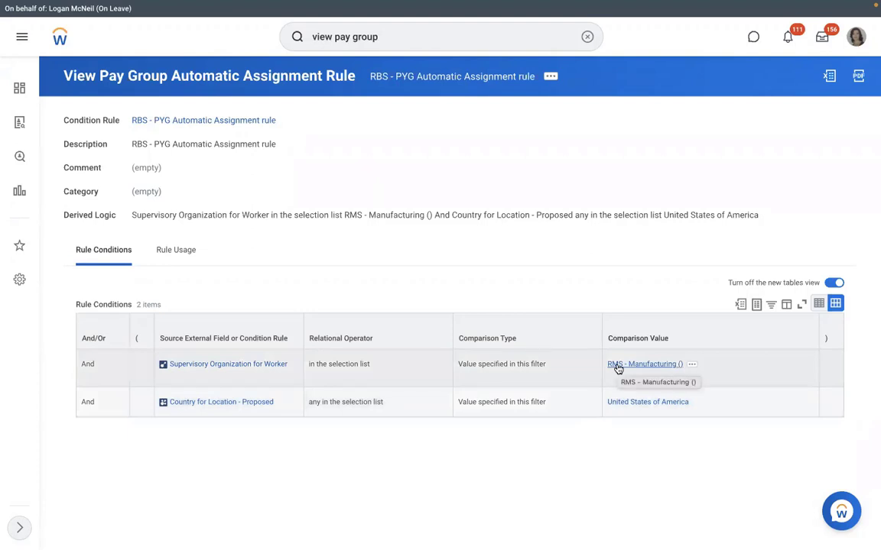
Start a Hire Employee for position P-00949 Executive Manager IT-1 in RMS - Manufacturing with a new pre-hire
click(616, 367)
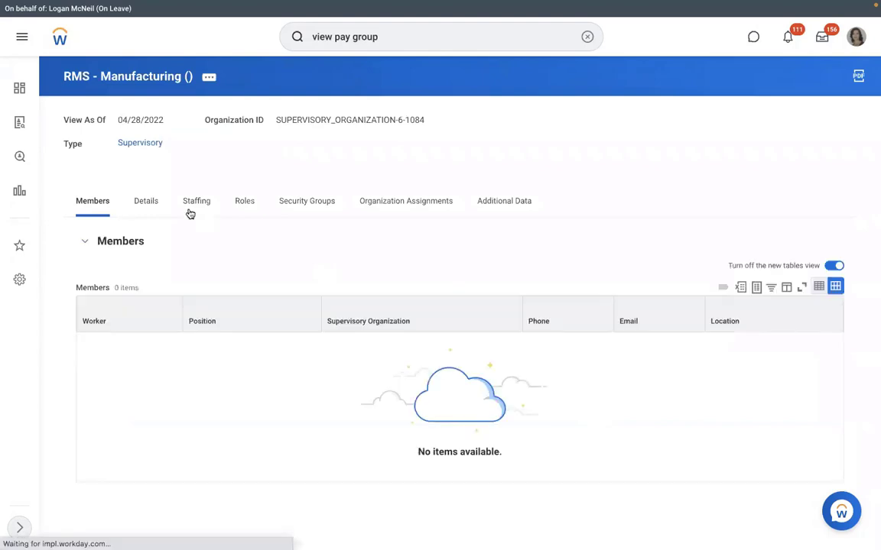
click(188, 211)
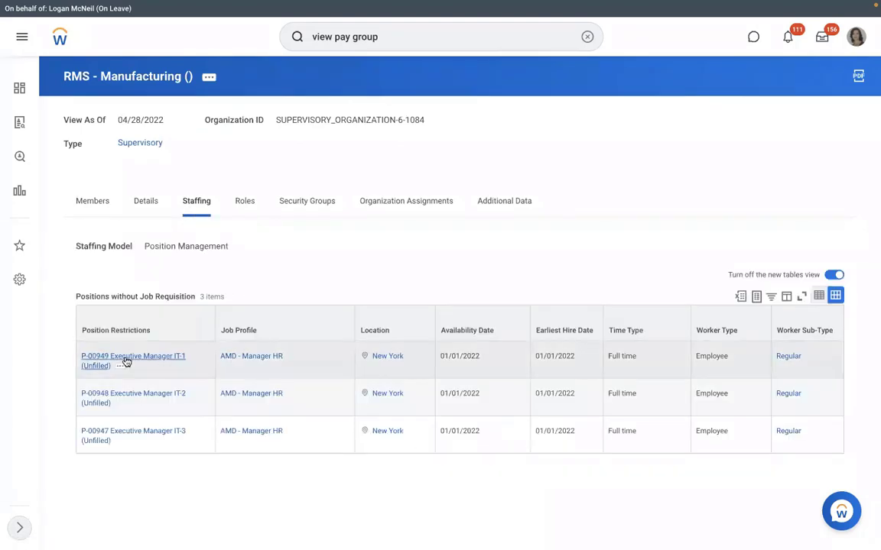
click(121, 367)
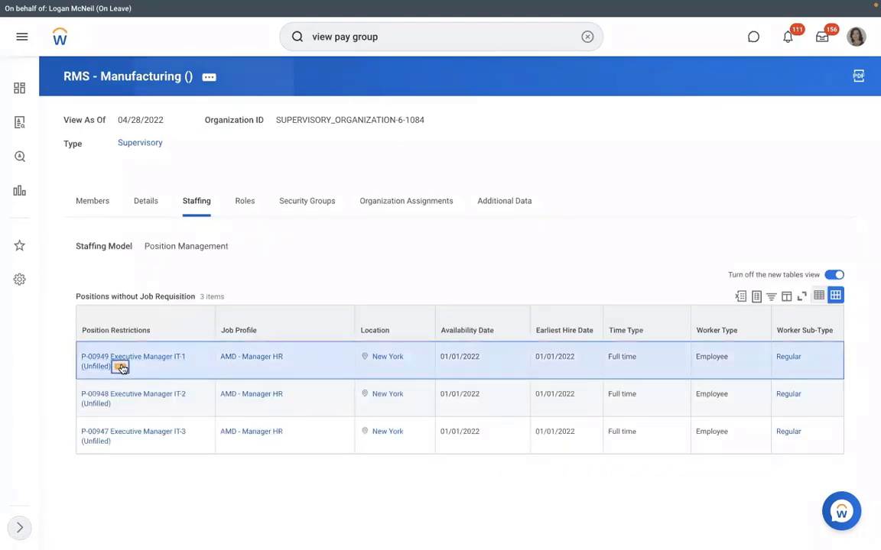
mouse_move(177, 190)
click(273, 189)
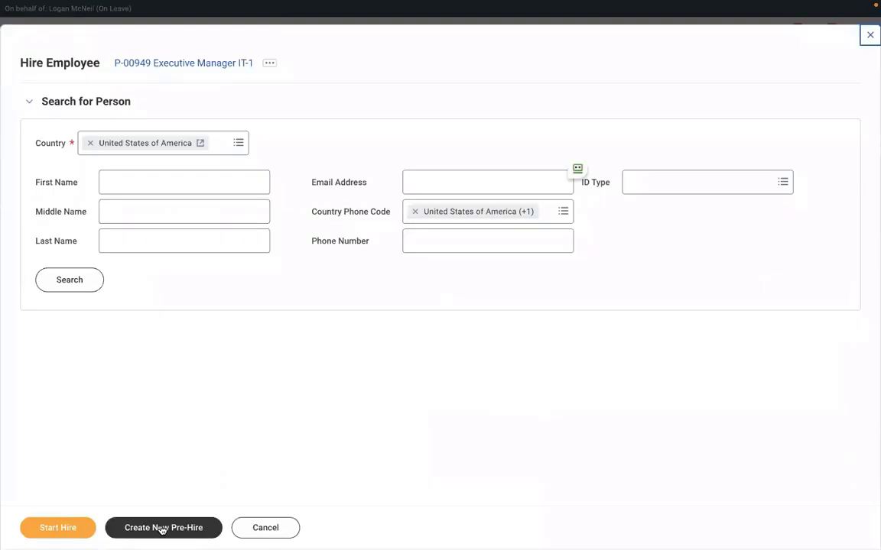
click(155, 527)
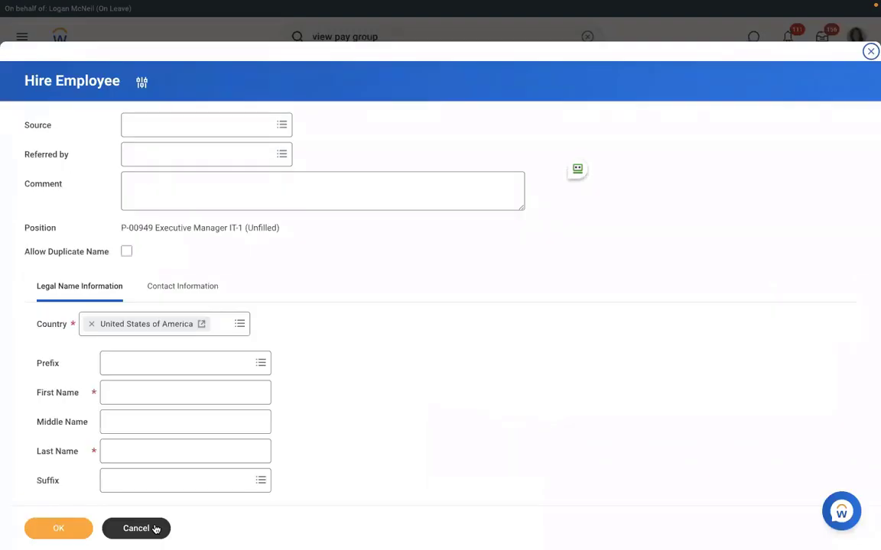
Enter the new pre-hire's first and last name
click(181, 395)
text(Richard)
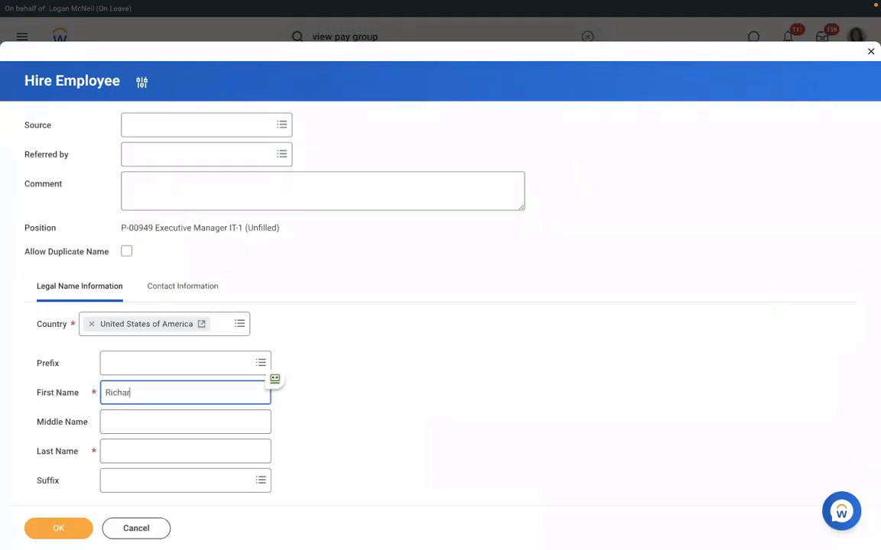
click(161, 451)
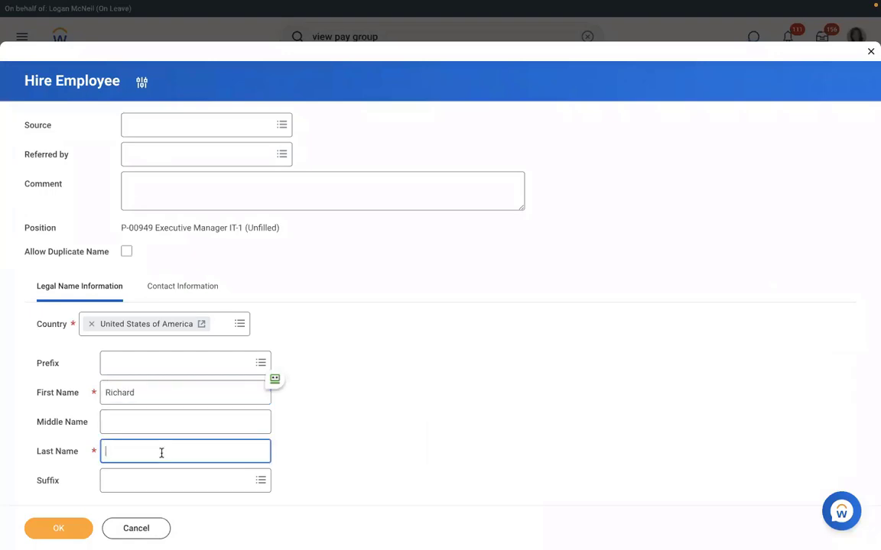
text(H)
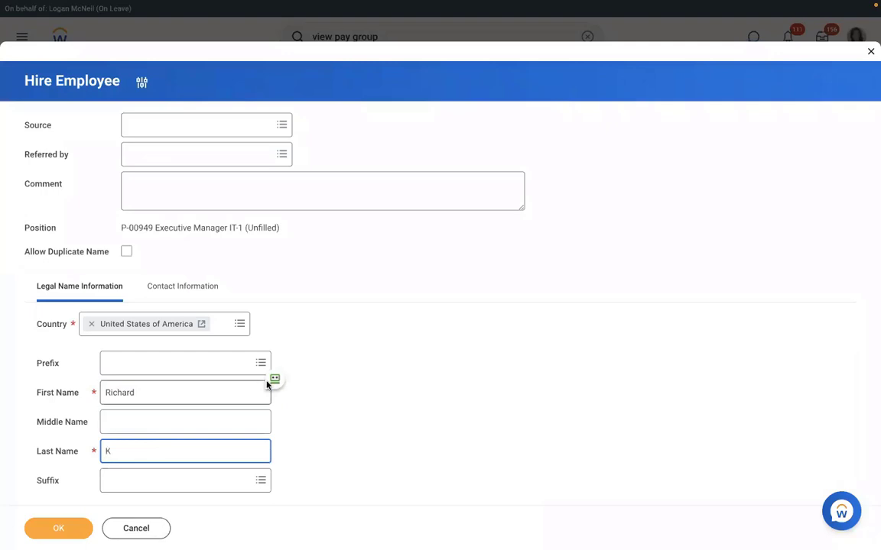
Add the pre-hire's e-mail address with type Work and confirm the pre-hire
click(176, 287)
scroll(398, 284, down, 5)
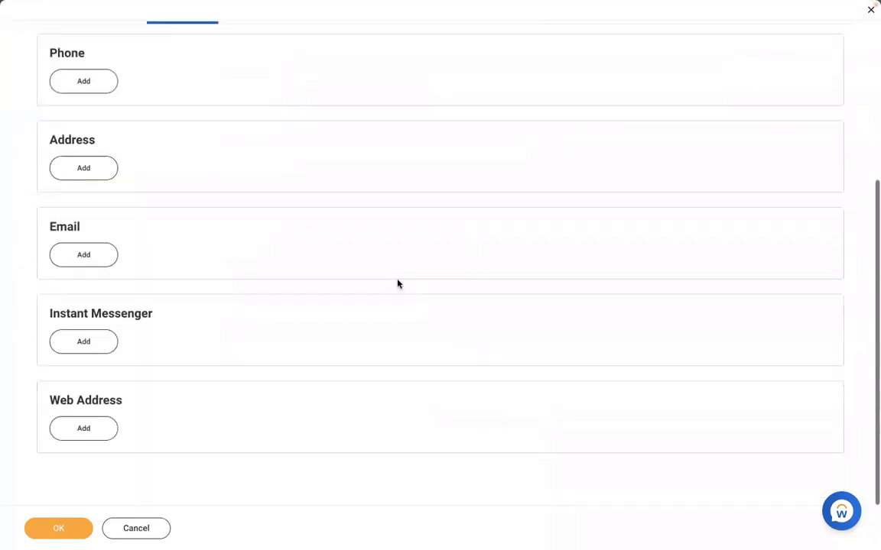
click(81, 255)
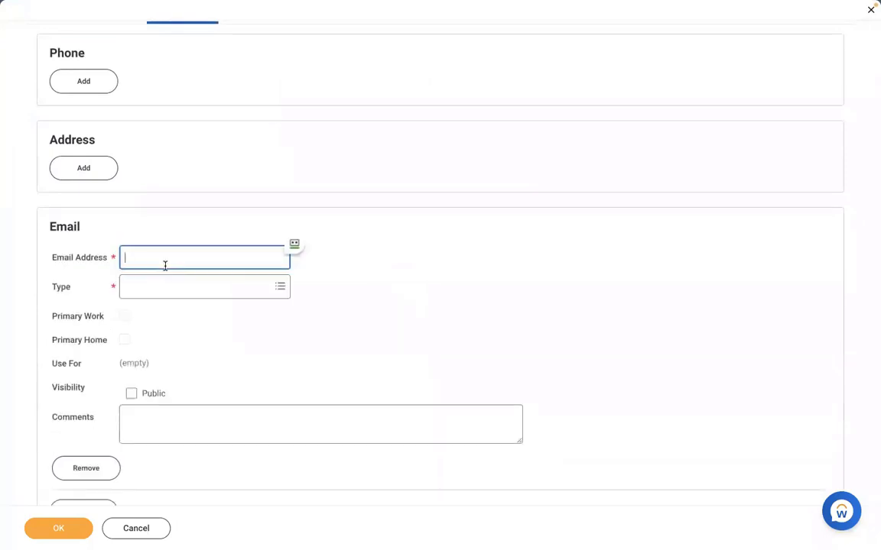
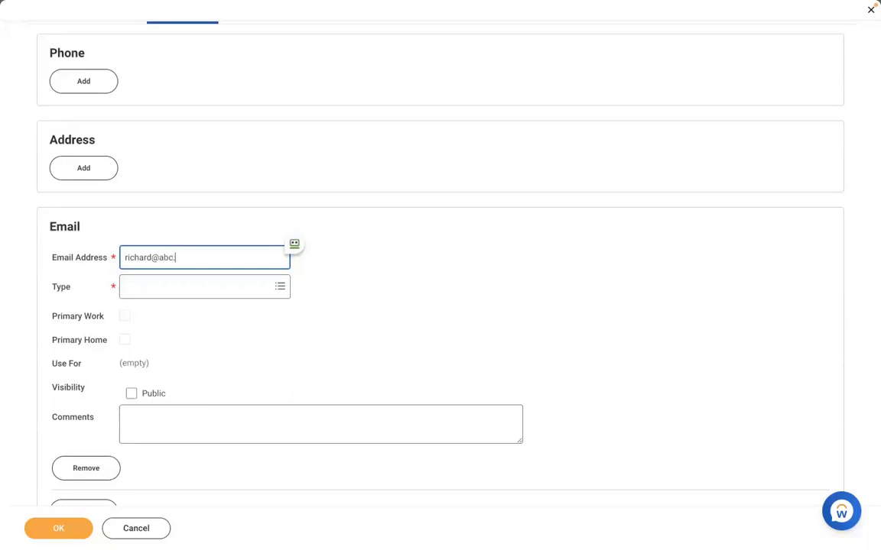
click(165, 290)
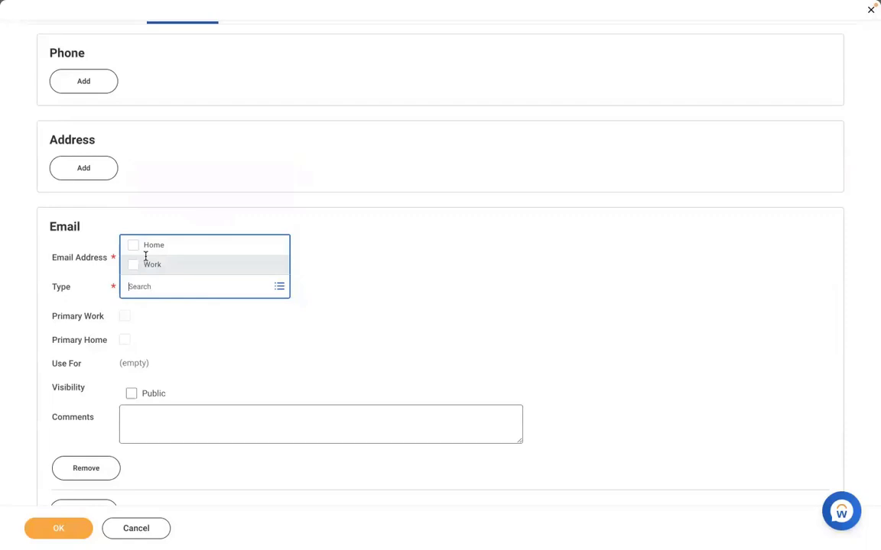
click(146, 264)
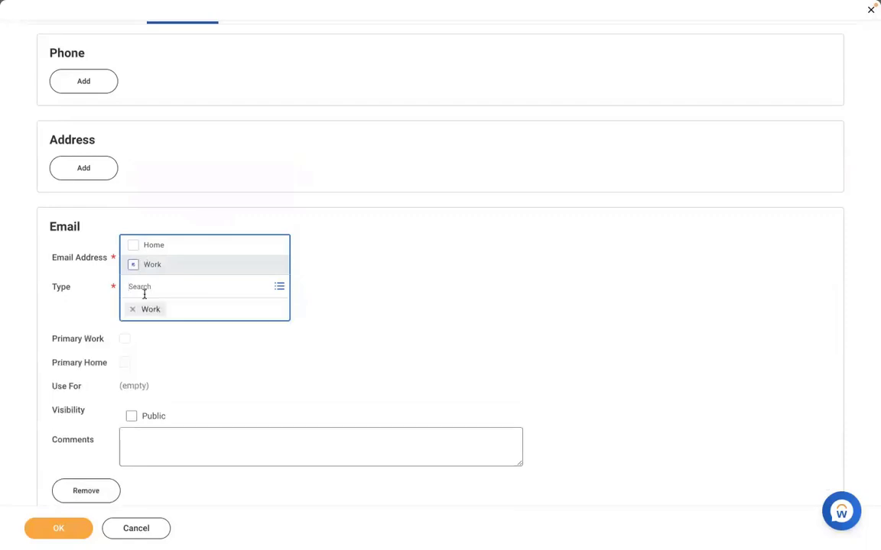
click(400, 285)
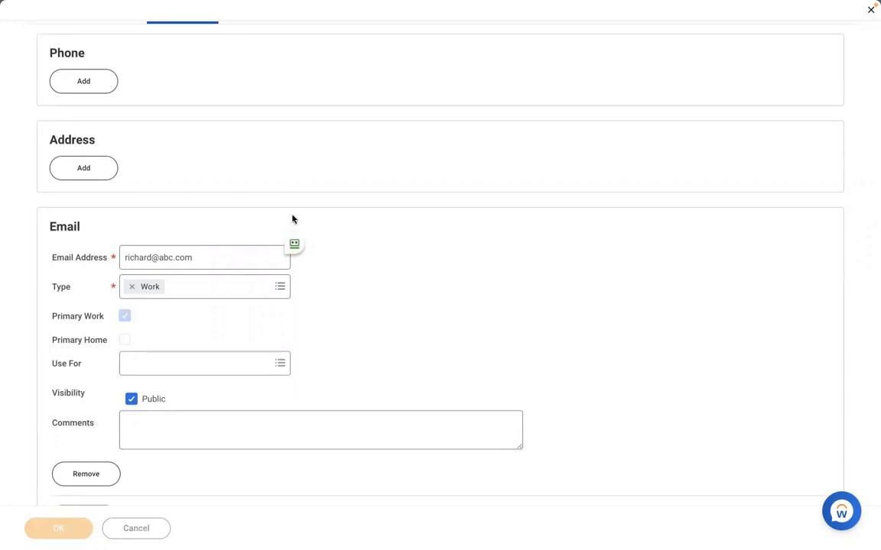
click(58, 528)
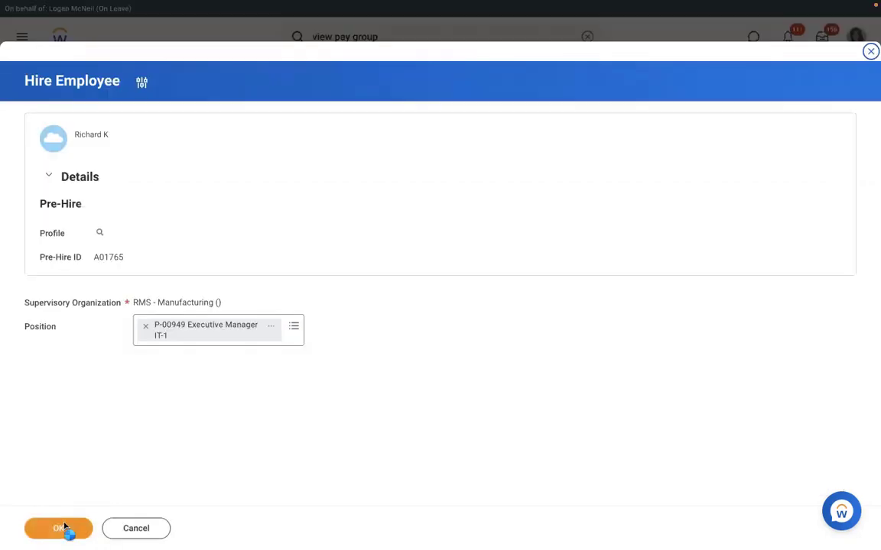
Set the hire date to 01/04/2022 on the hire form
click(65, 526)
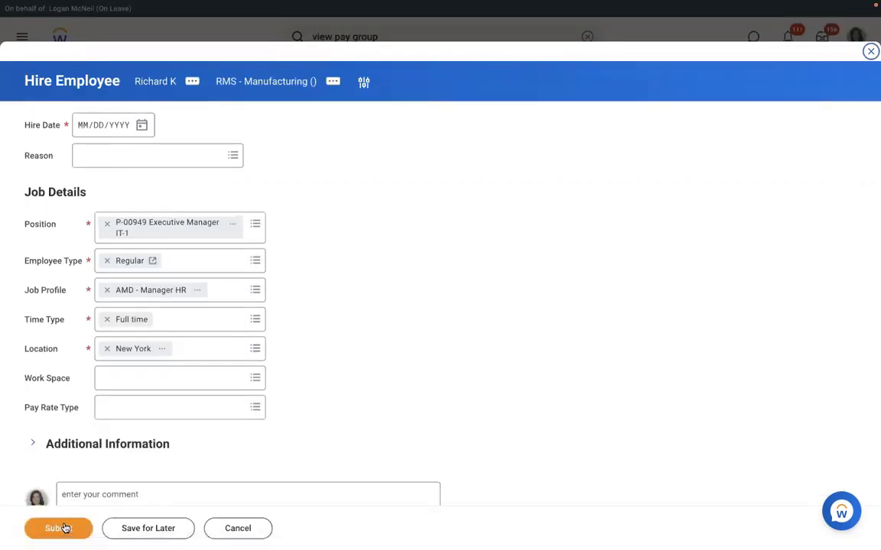
click(142, 126)
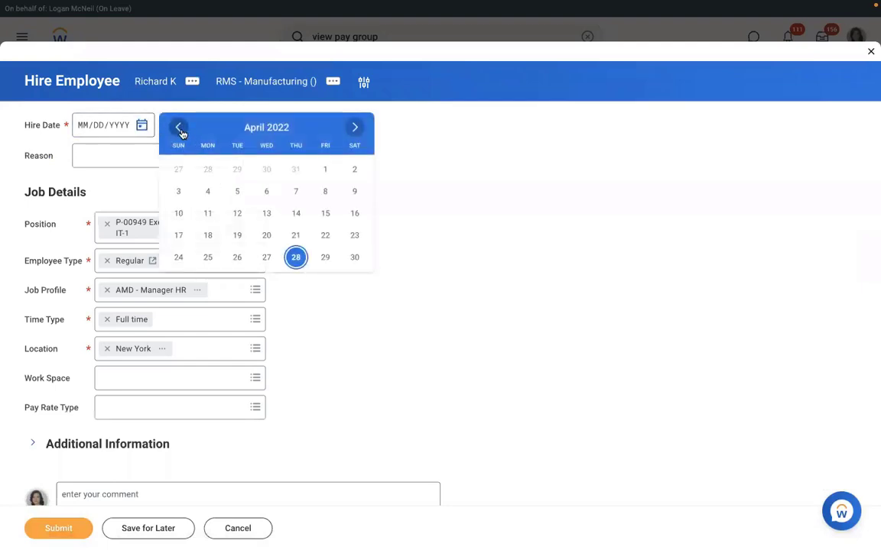
click(180, 130)
click(182, 132)
click(181, 132)
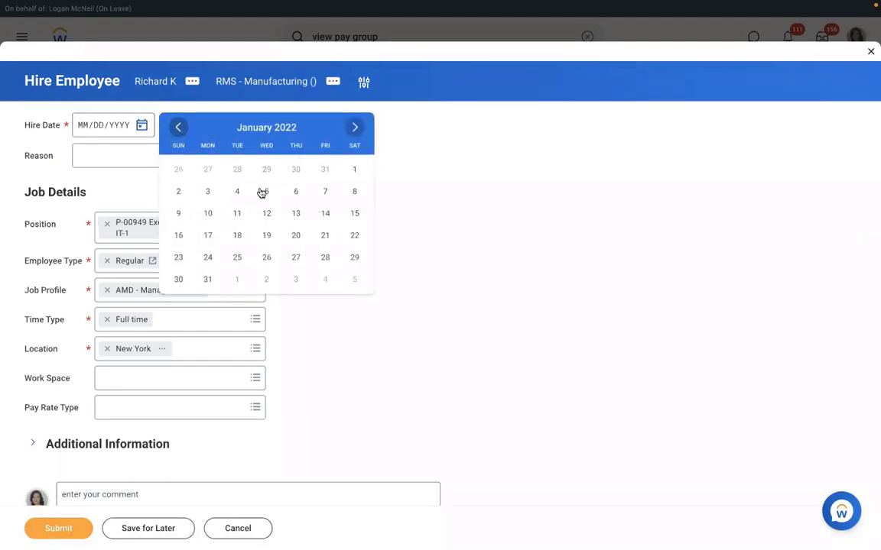
click(236, 192)
Choose reason New Hire > New Position and submit the hire
click(131, 155)
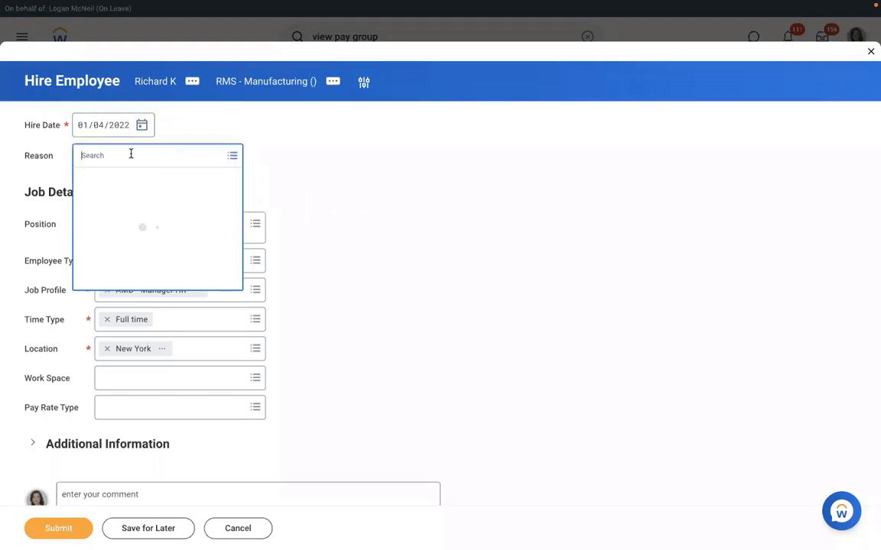
click(100, 202)
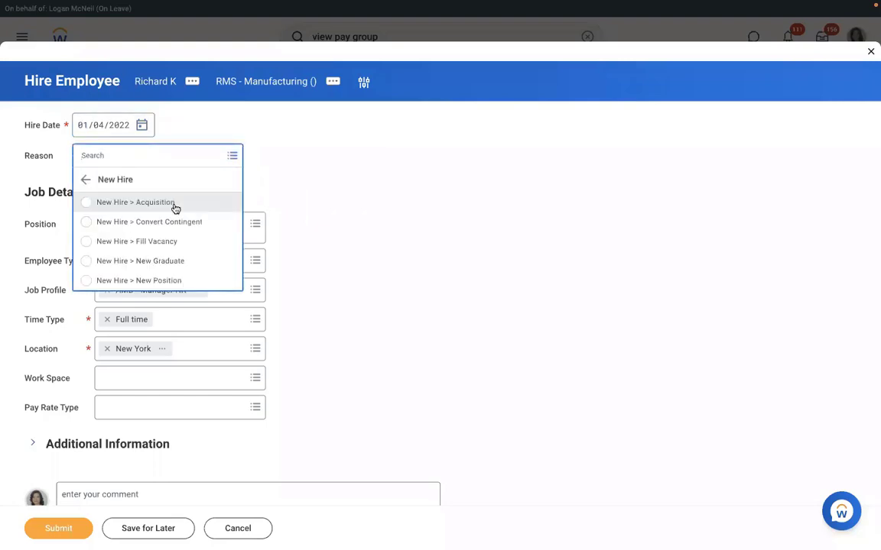
click(120, 281)
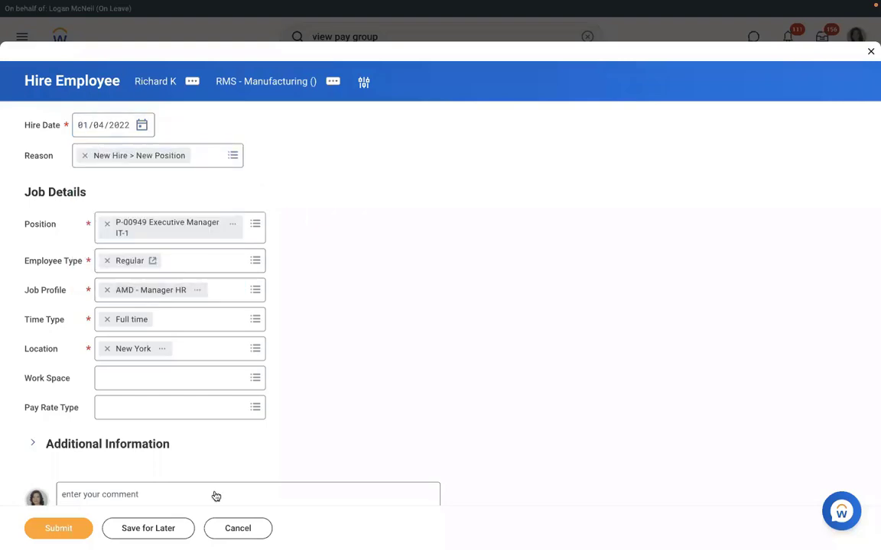
click(66, 533)
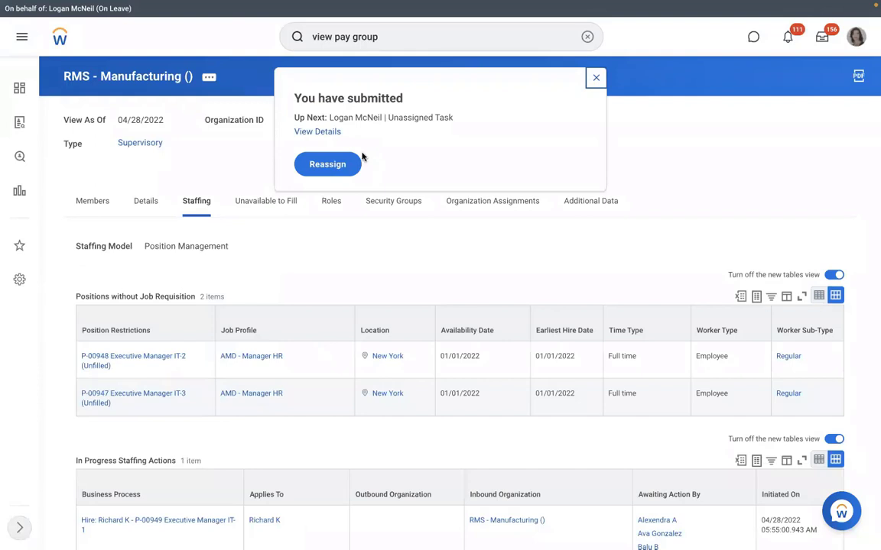
Expand the submitted hire's details and review Process History showing Hire completed and Assign Pay Group pending
click(317, 132)
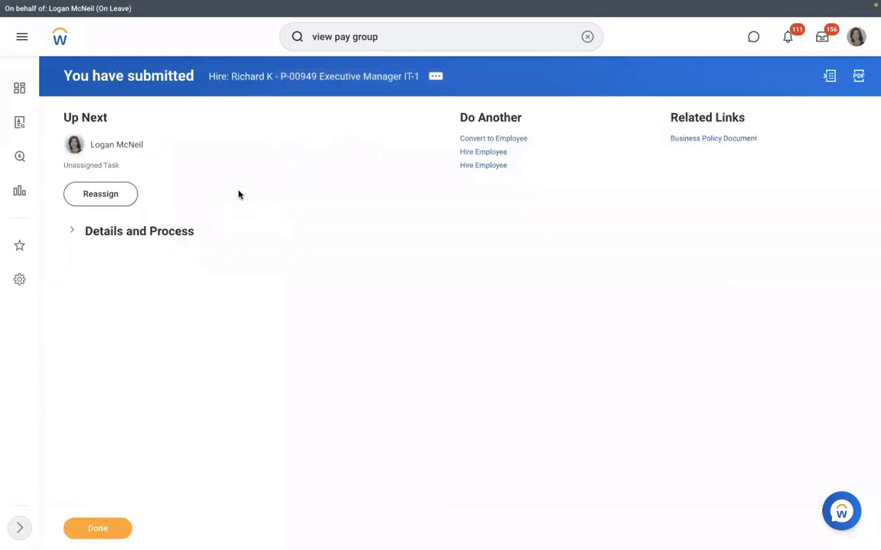
click(130, 233)
click(141, 346)
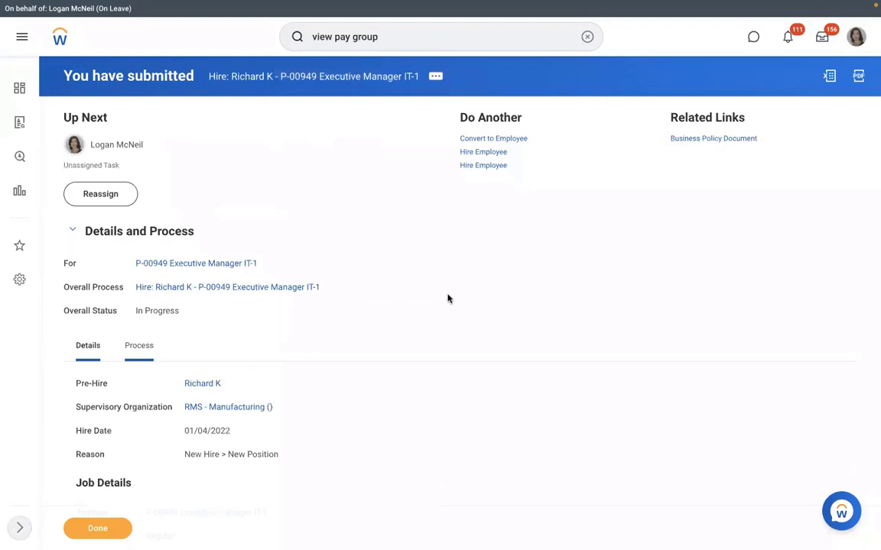
scroll(448, 299, down, 4)
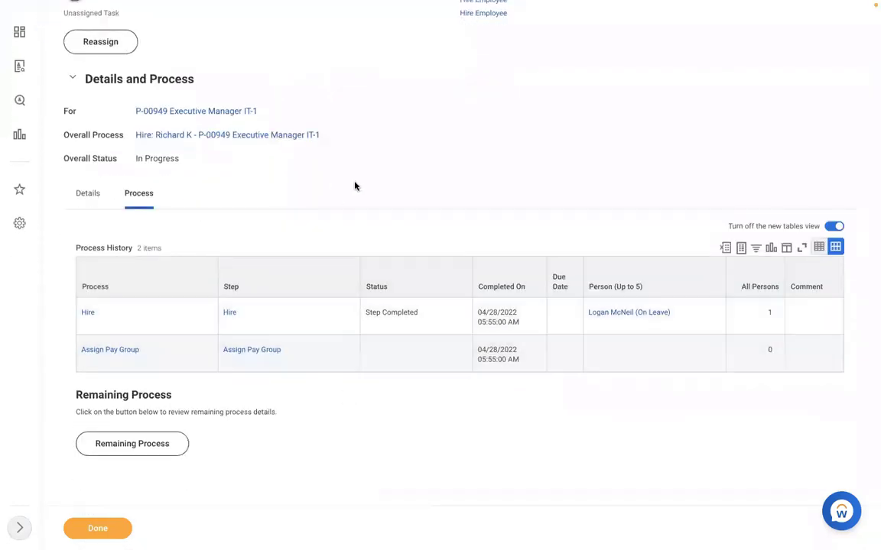
scroll(354, 185, up, 4)
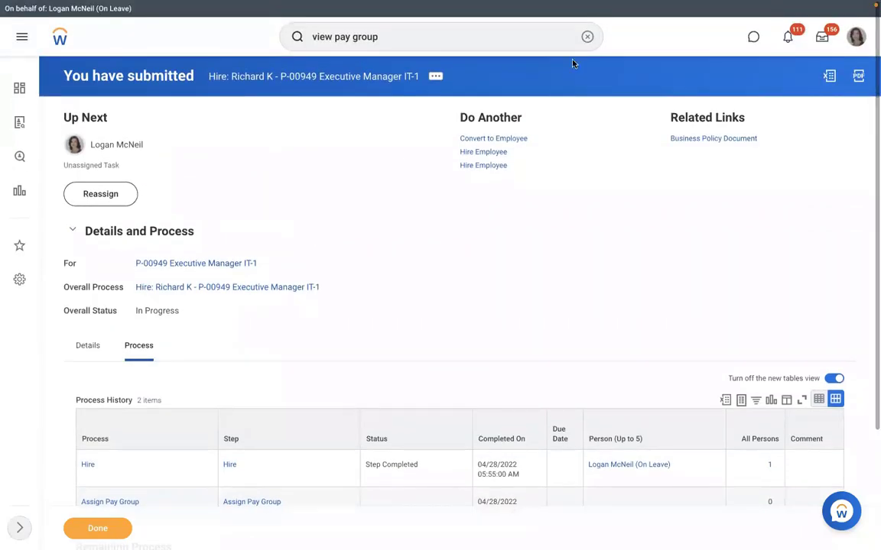
Open Reassign Unassigned Tasks and search for unassigned Assign Pay Group tasks
click(586, 37)
text(re)
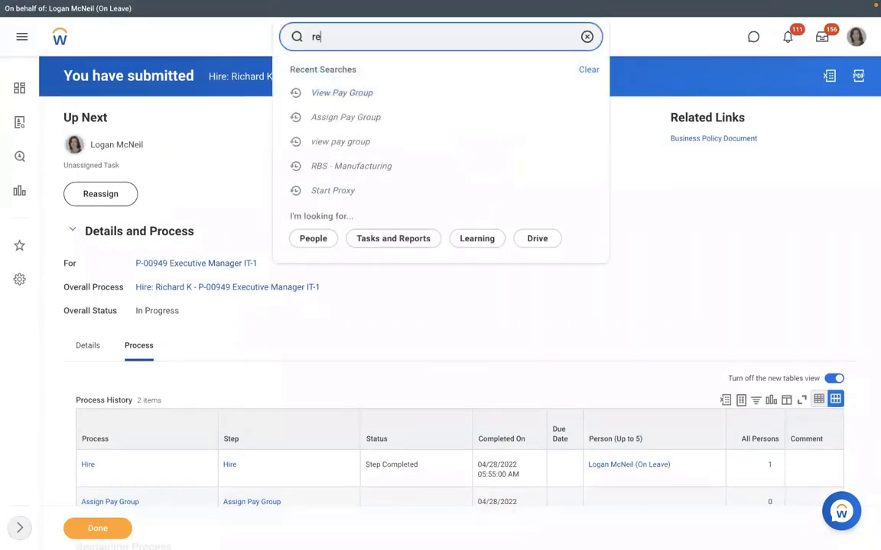
text(assign)
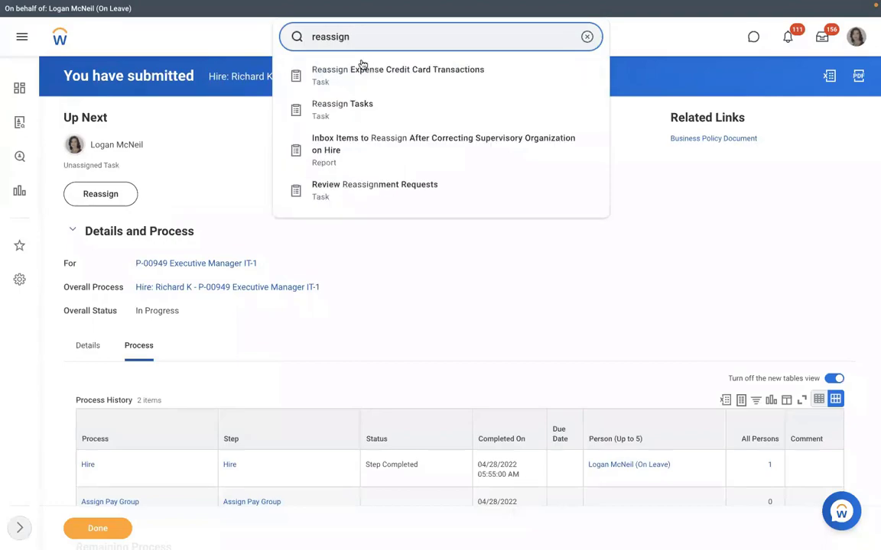
click(344, 102)
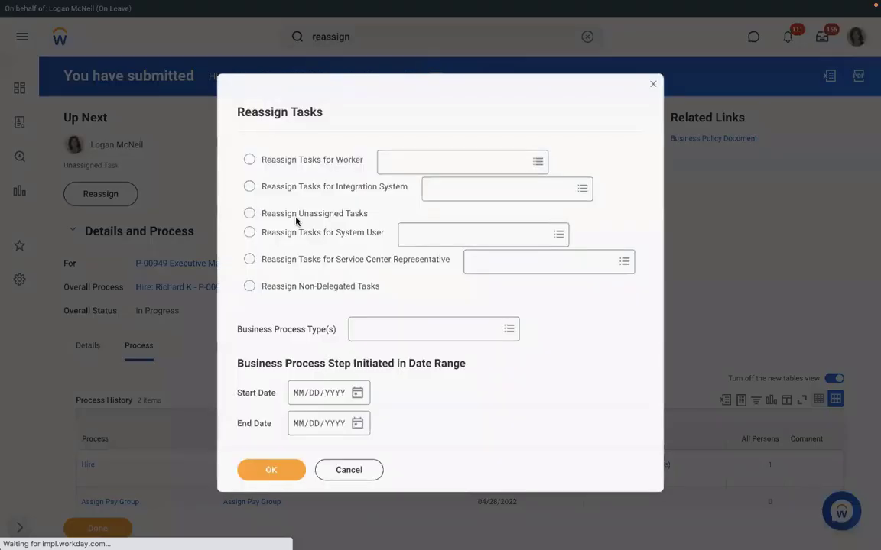
click(249, 212)
click(366, 330)
text(as)
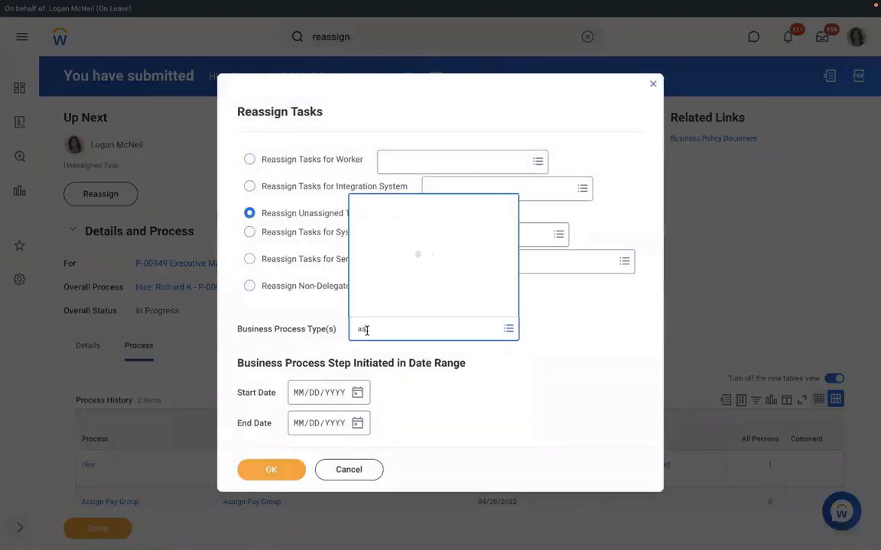
text(sign)
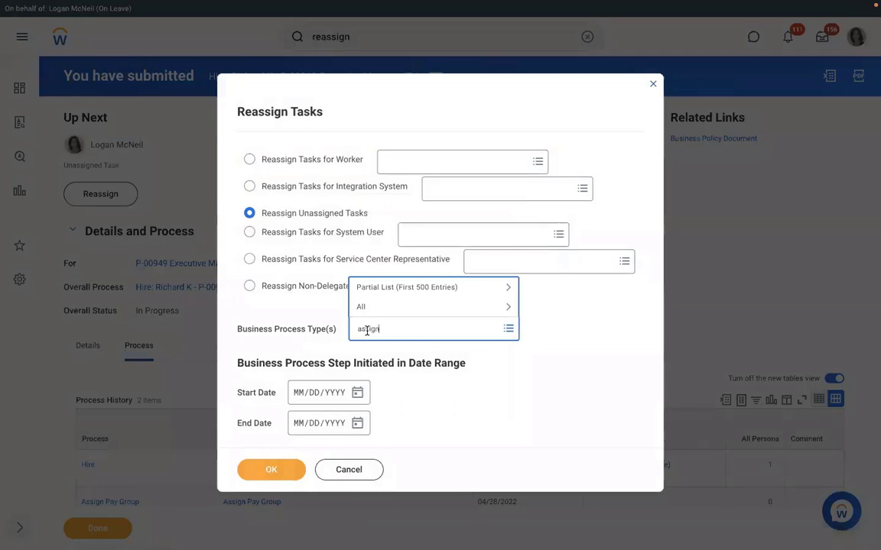
text( pay group)
key(Return)
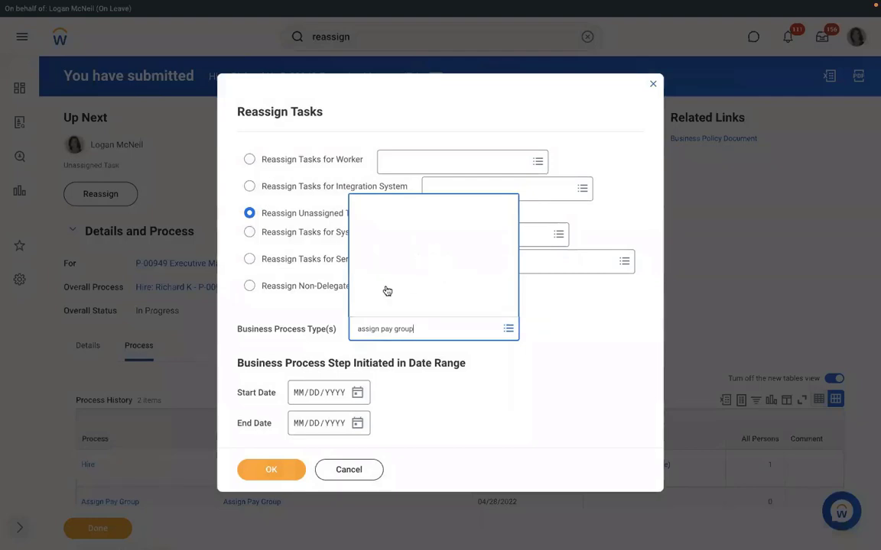
key(Return)
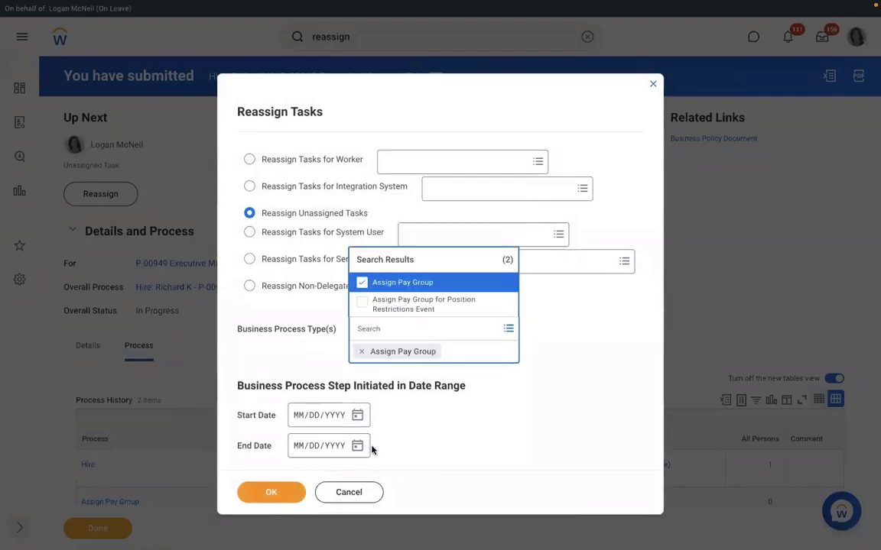
click(280, 474)
click(280, 473)
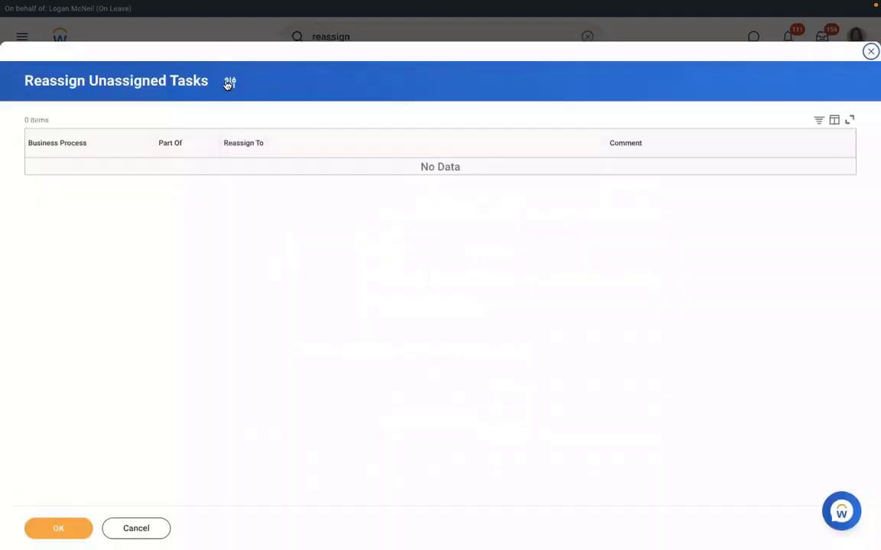
Refilter the unassigned tasks to business process type Hire starting 04/27/2022
click(230, 83)
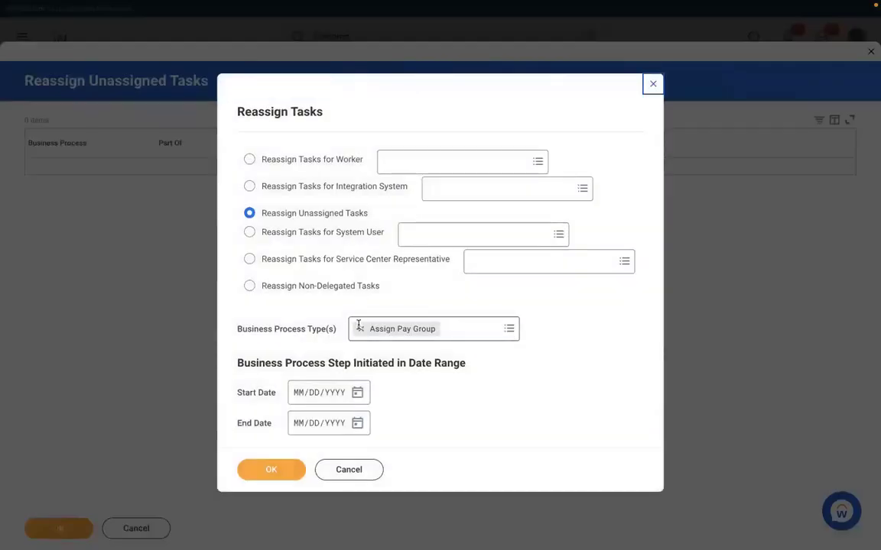
click(359, 328)
click(394, 328)
text(hire)
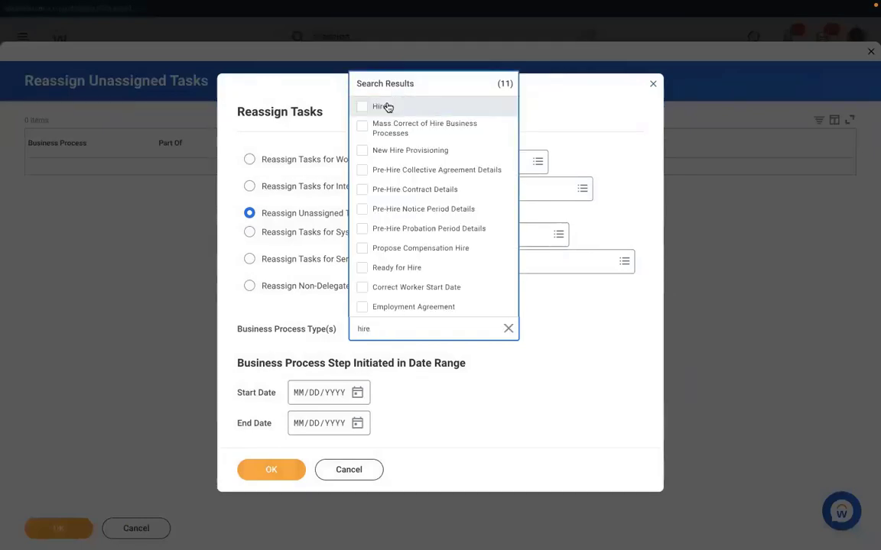
click(386, 107)
click(359, 416)
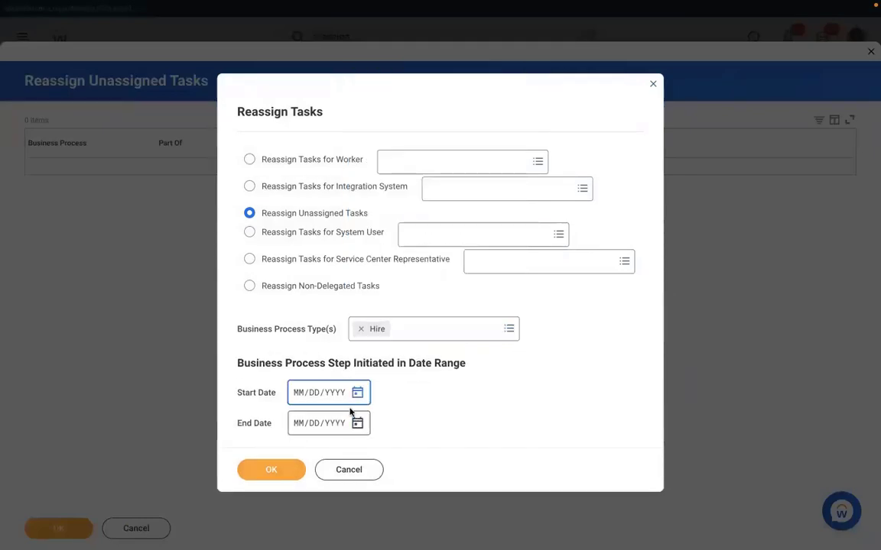
click(358, 393)
click(487, 386)
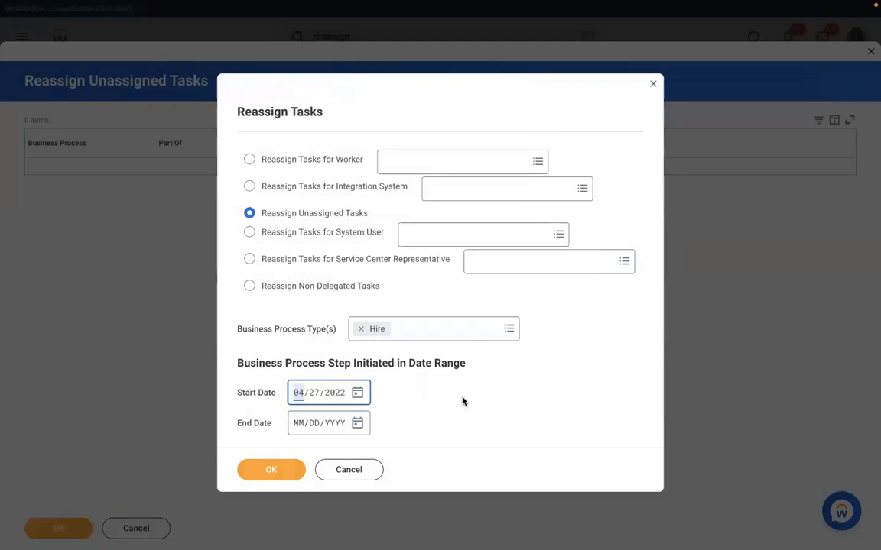
click(269, 468)
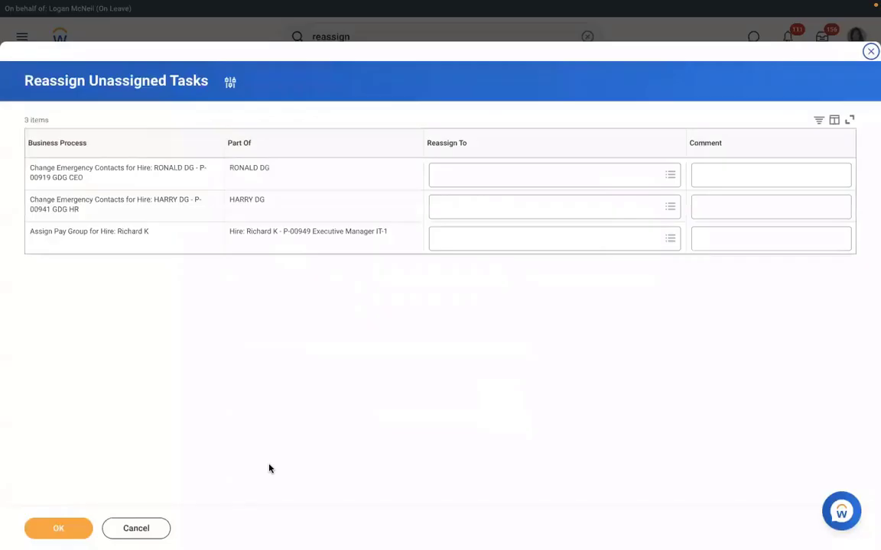
Reassign the Assign Pay Group task to the on-leave worker and submit
click(464, 239)
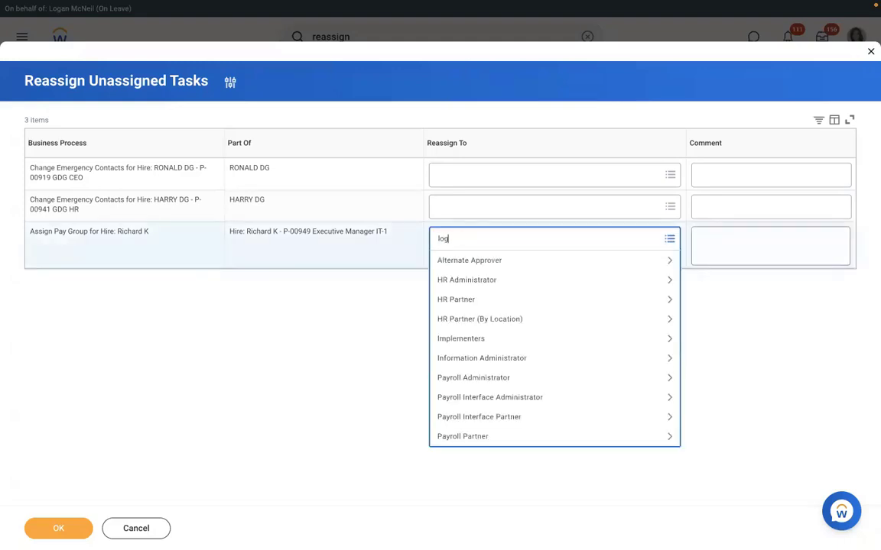
text(logan mc)
key(Return)
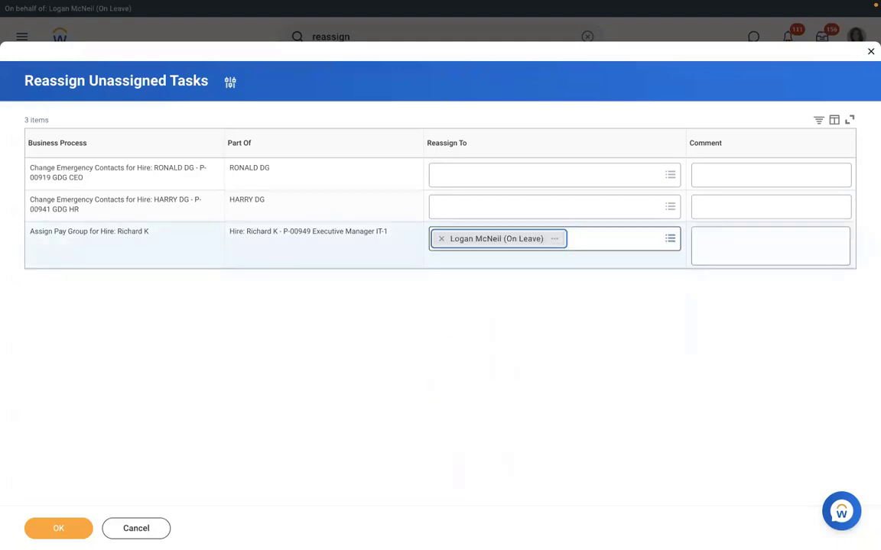
click(59, 528)
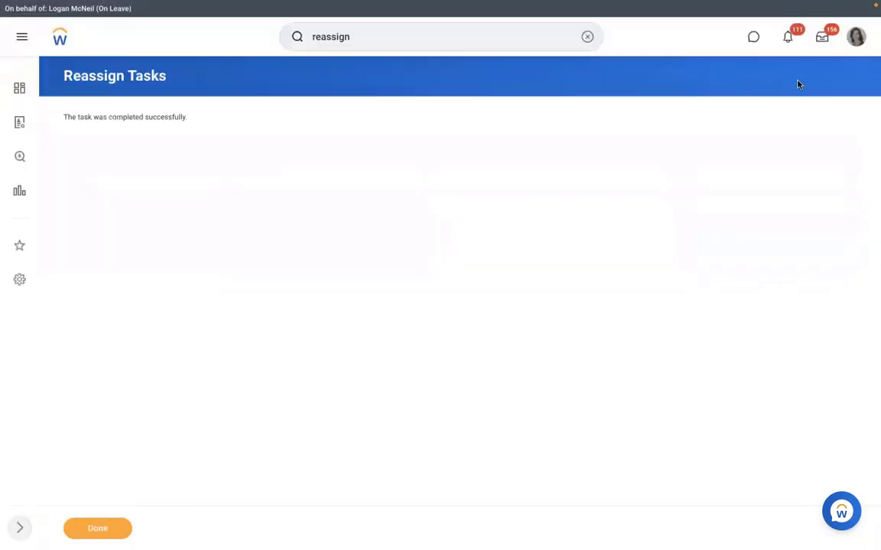
Open the inbox's Assign Pay Group task and propose RBS - Monthly PYG as pay group
click(821, 40)
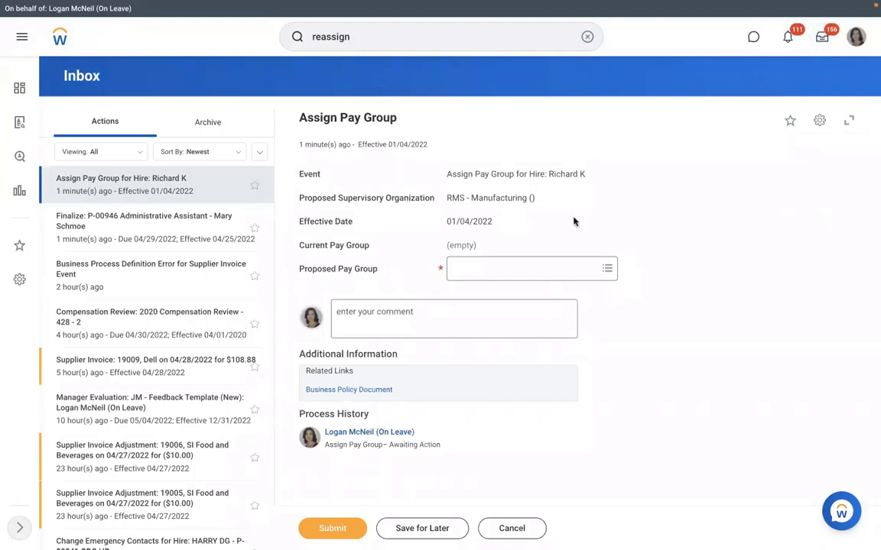
click(499, 269)
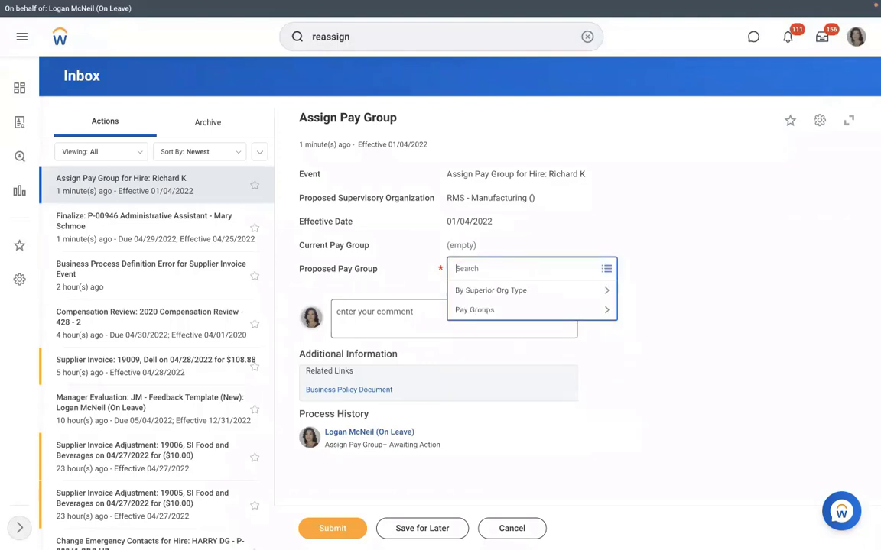
text(rbs)
key(Return)
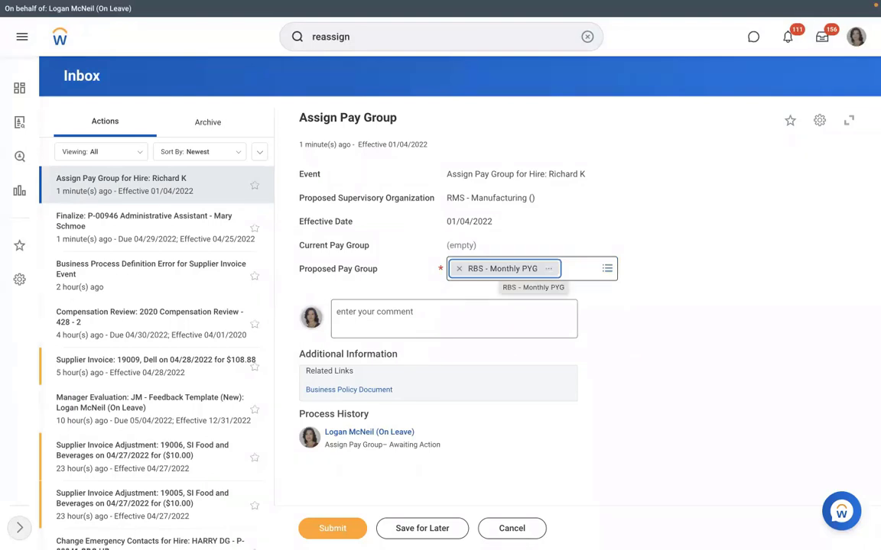
Remove the proposed pay group, cancel the task and discard the changes
click(458, 270)
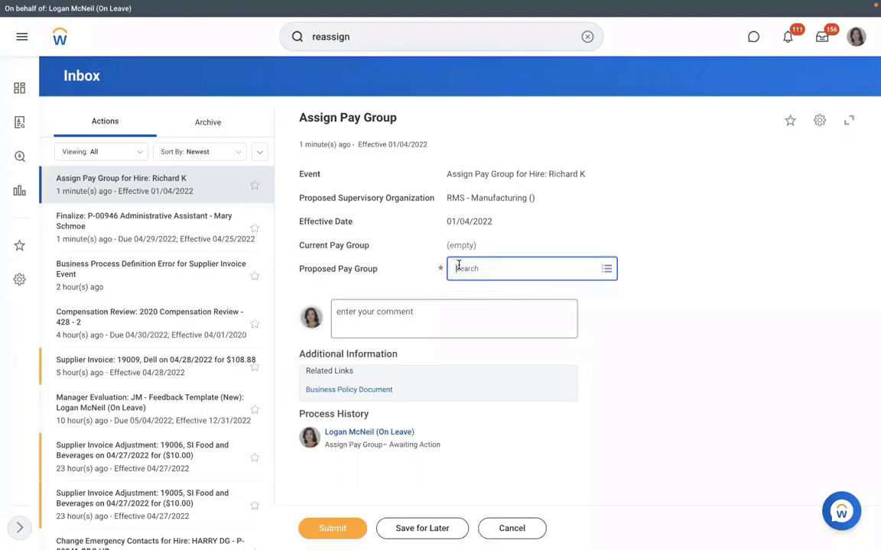
click(508, 528)
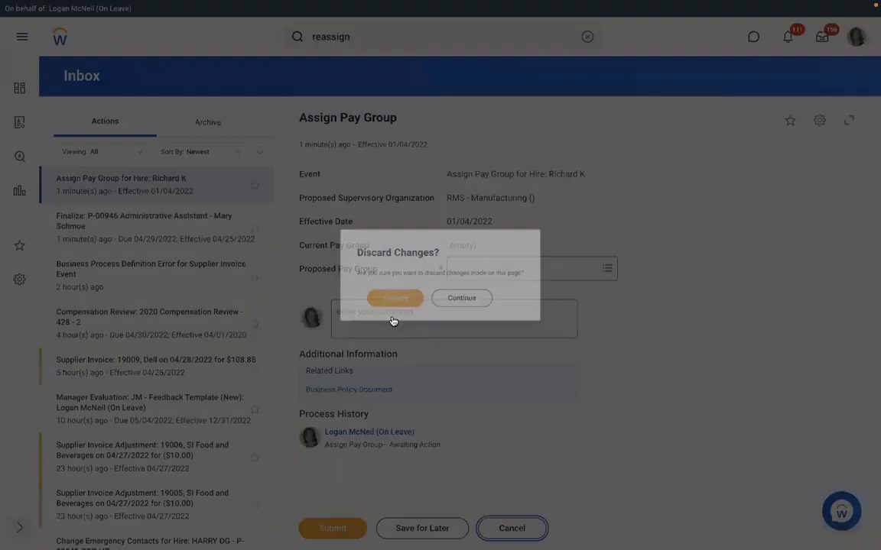
click(385, 309)
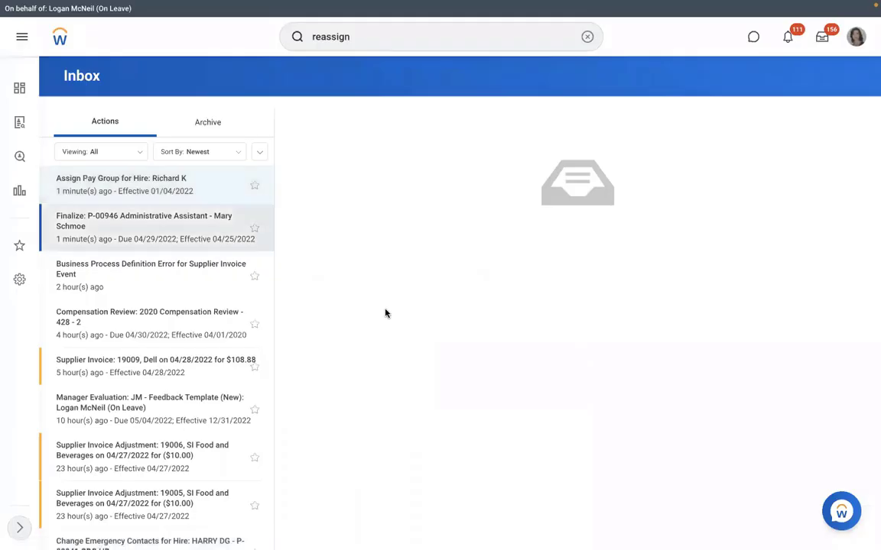
click(586, 37)
text(s)
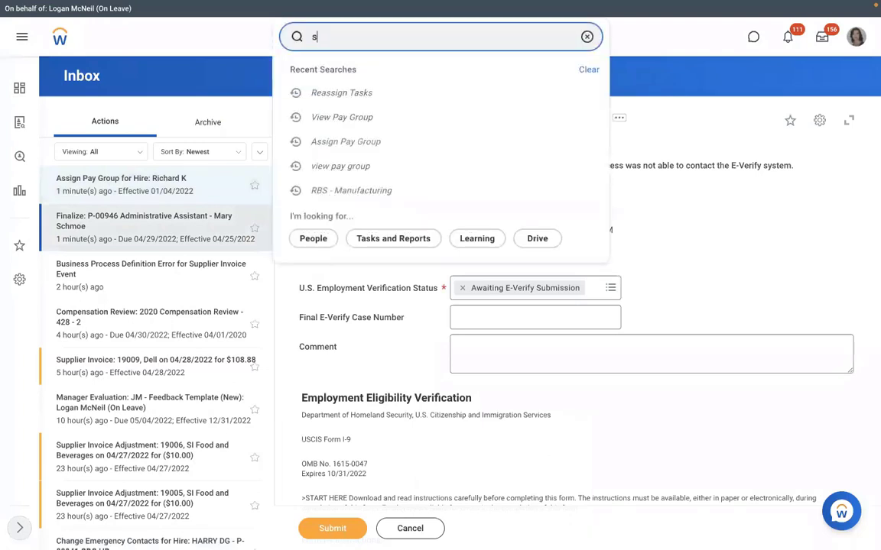
text(up org:)
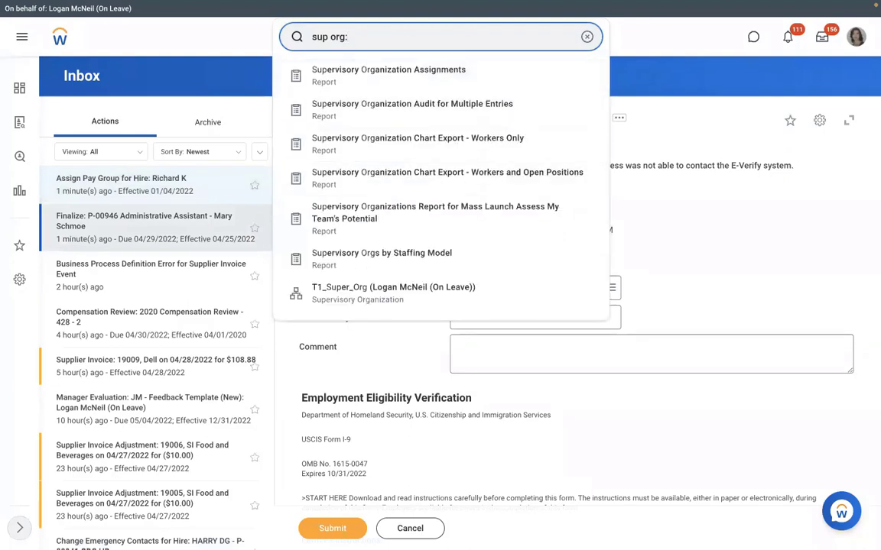
text(rms)
click(315, 71)
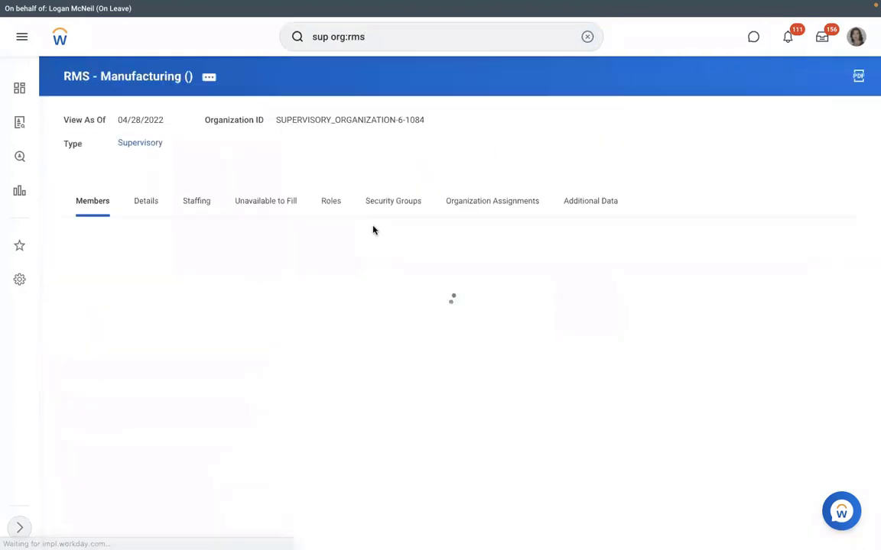
click(266, 202)
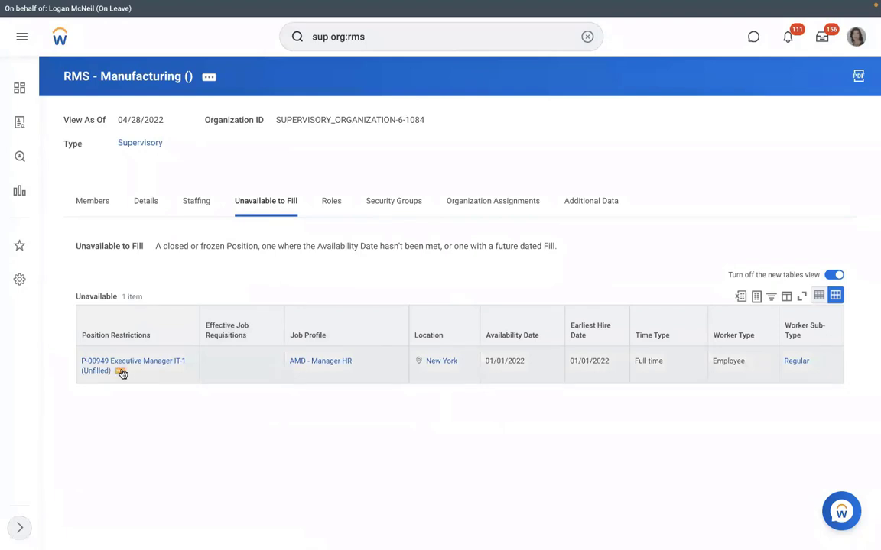
click(121, 372)
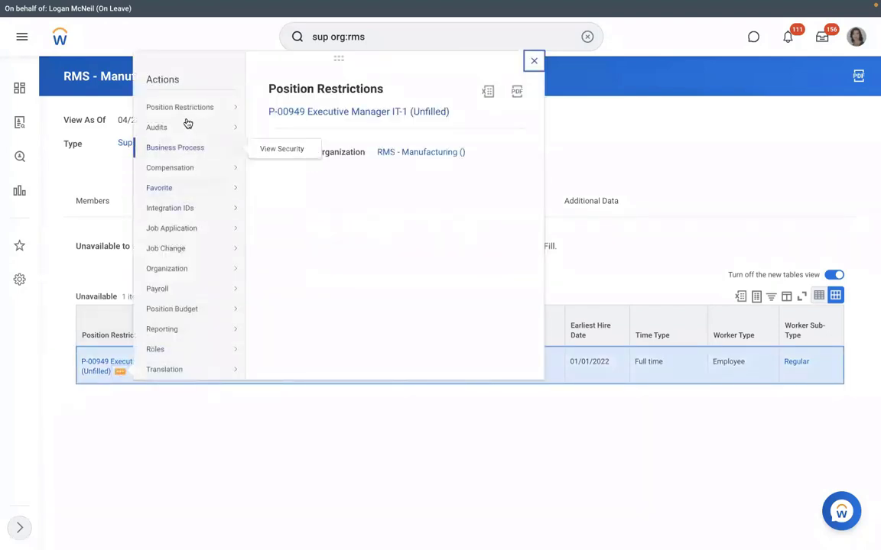
mouse_move(188, 113)
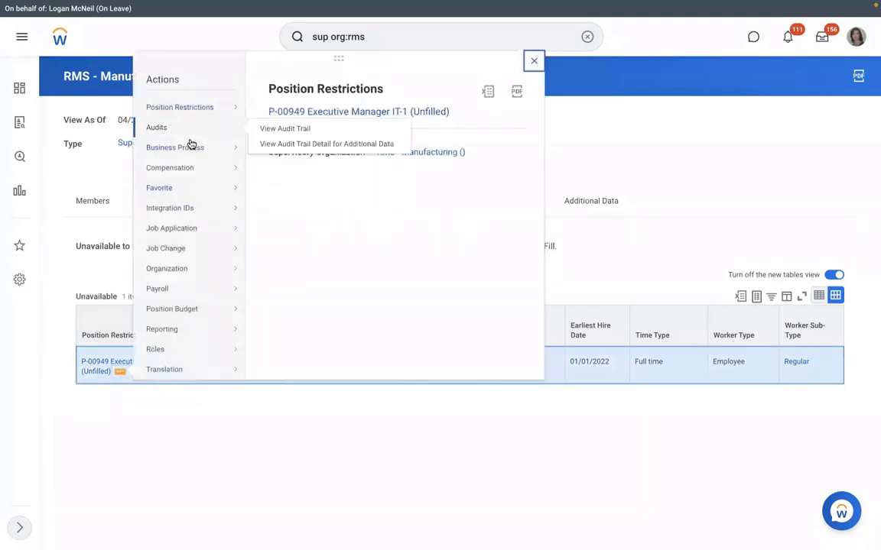
click(168, 437)
click(196, 201)
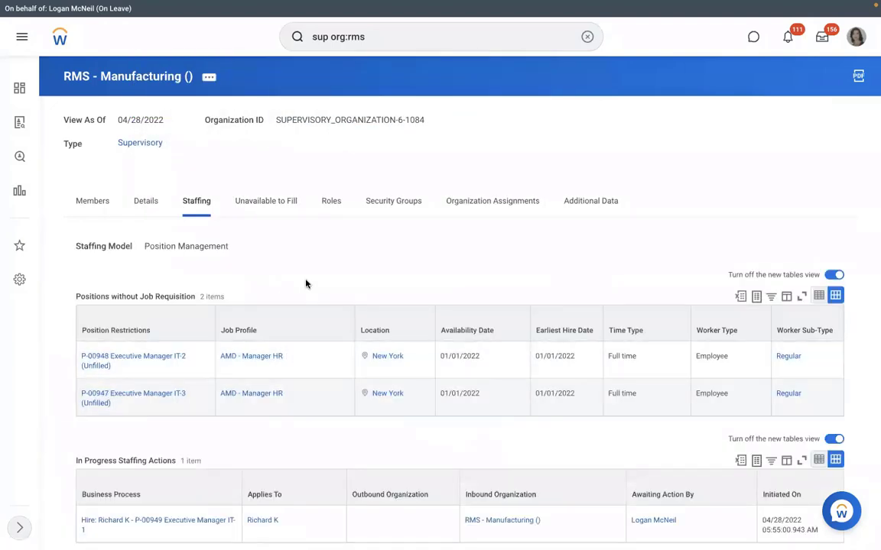
scroll(306, 284, down, 1)
scroll(195, 417, down, 1)
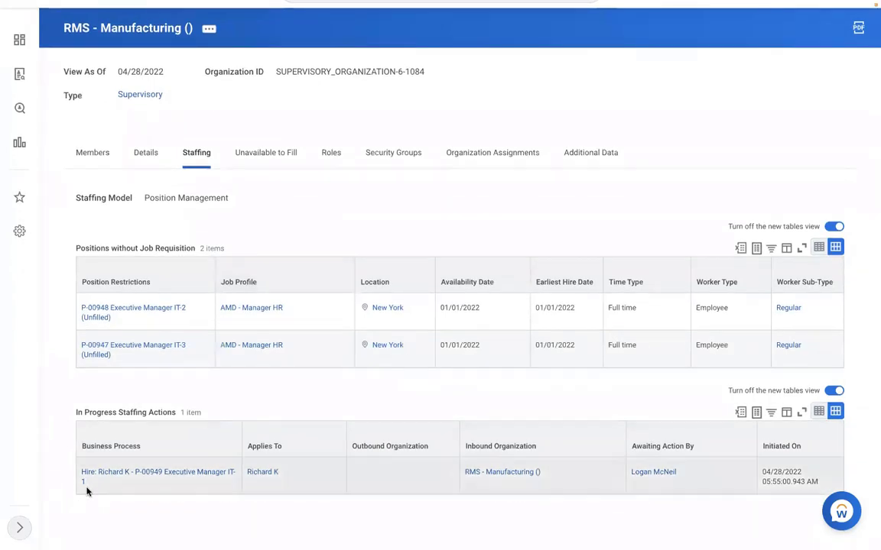
click(94, 483)
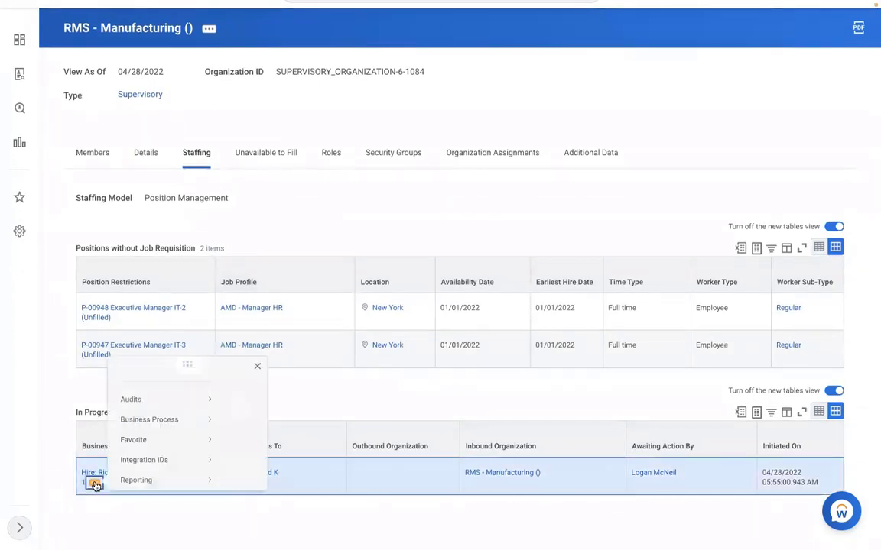
mouse_move(158, 388)
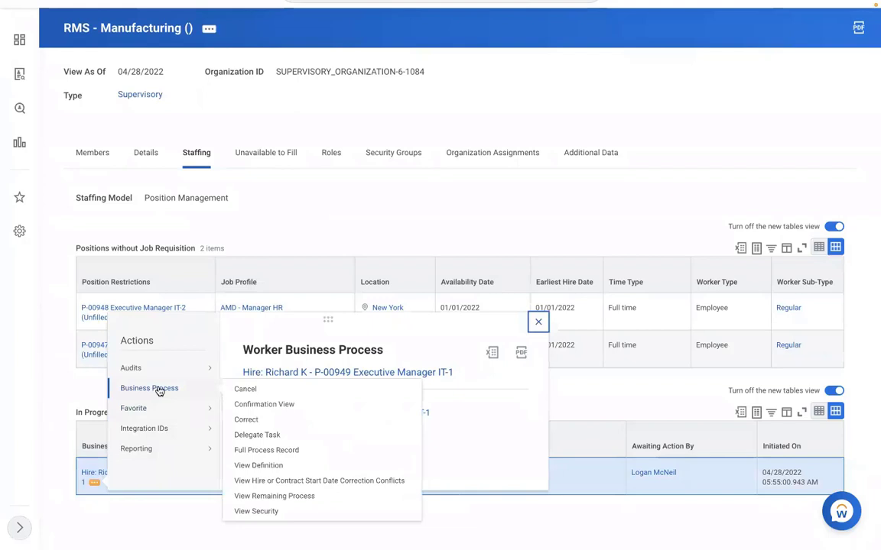
click(244, 391)
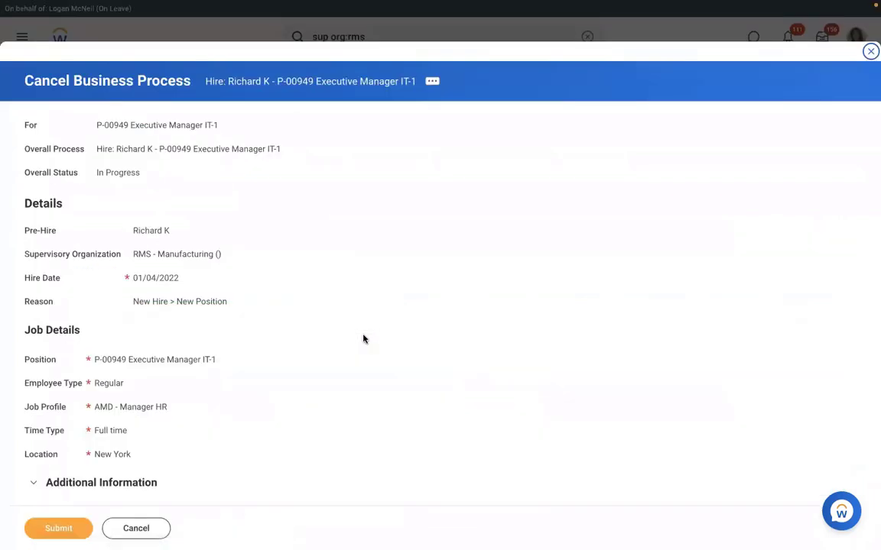
click(149, 531)
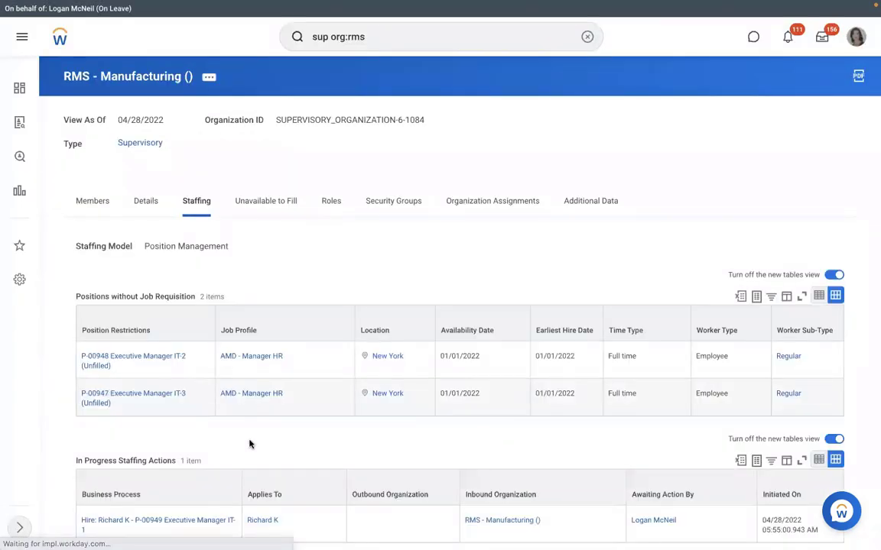
scroll(250, 444, down, 1)
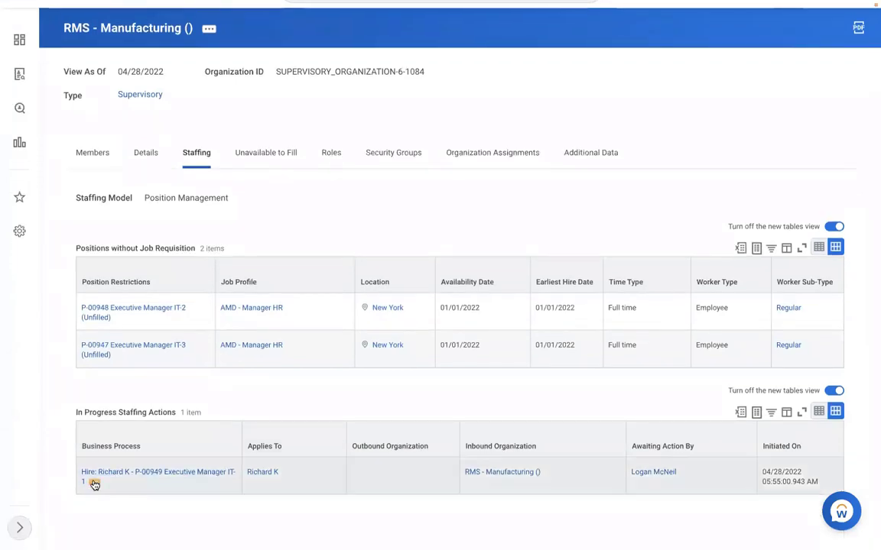
right_click(94, 485)
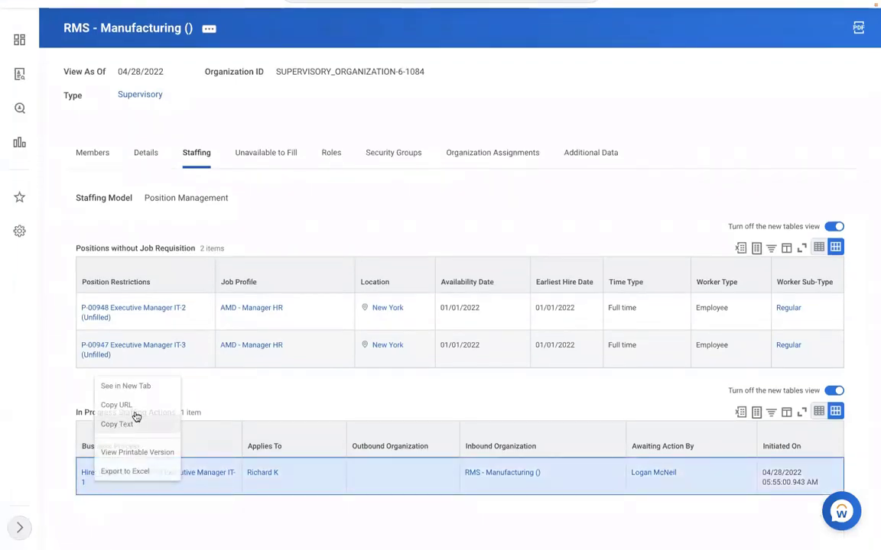
click(134, 419)
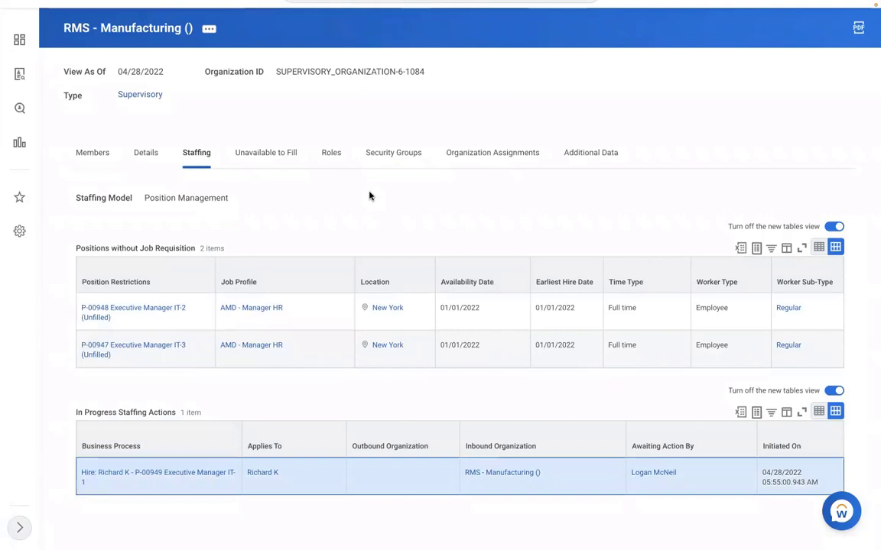
scroll(371, 197, up, 1)
scroll(371, 198, up, 1)
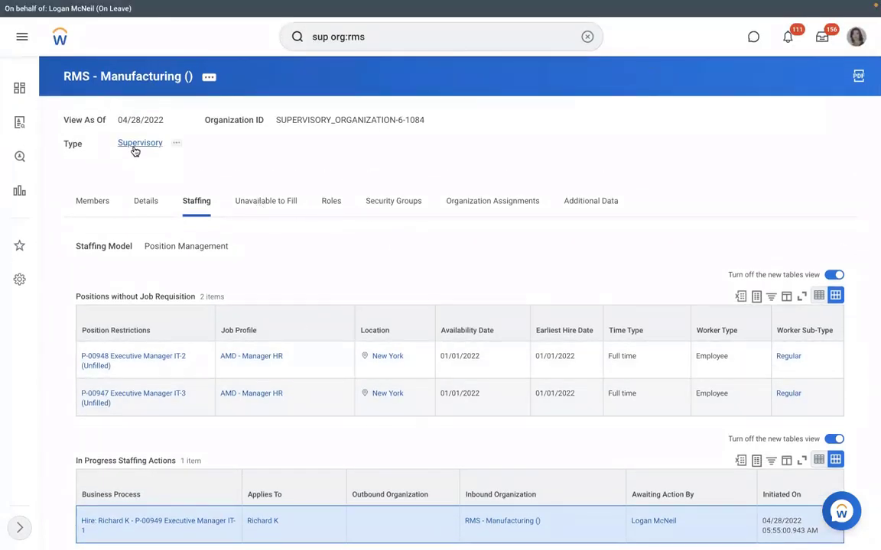
Run View Pay Group and open the RBS - Monthly PYG pay group
click(587, 36)
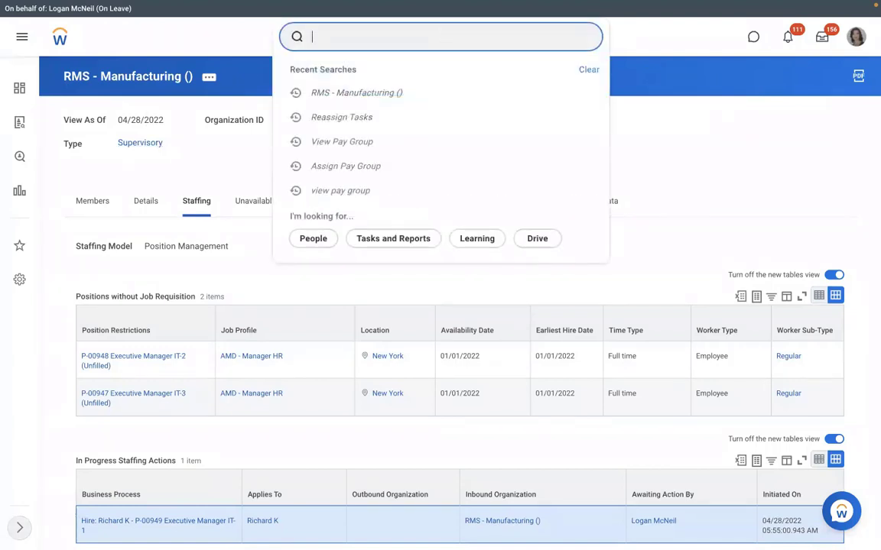
text(view pay group)
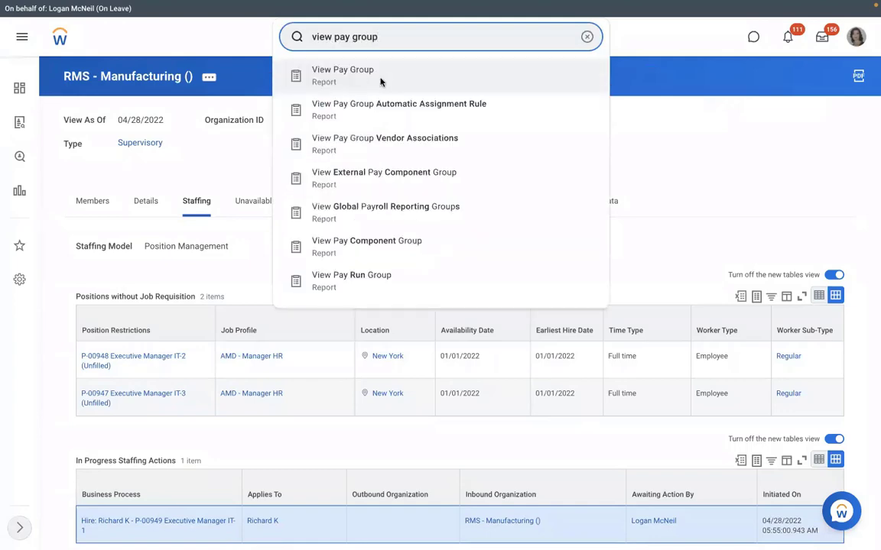
click(380, 82)
click(349, 159)
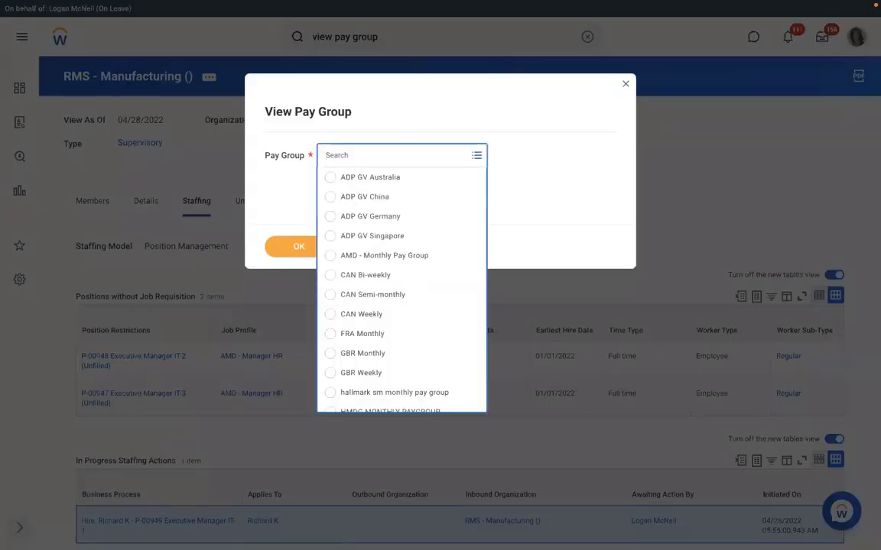
text(rms)
key(Return)
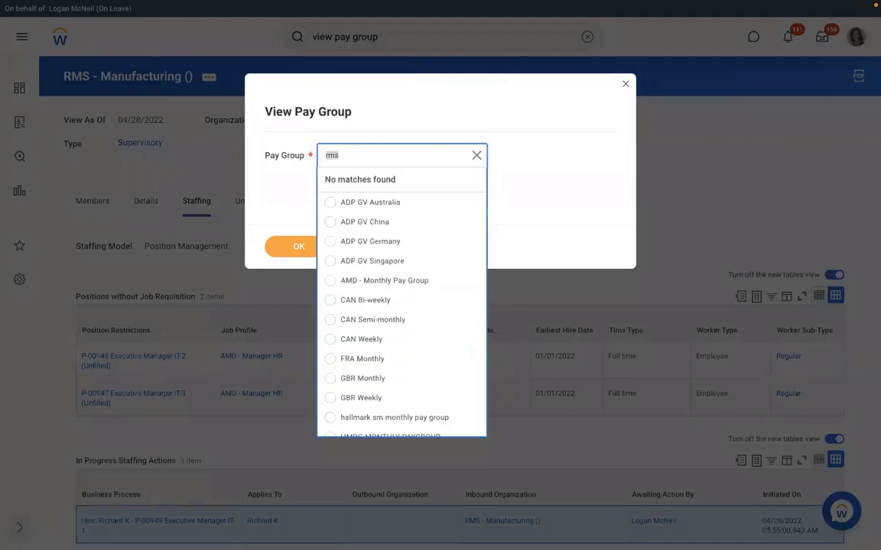
text(rm)
key(Return)
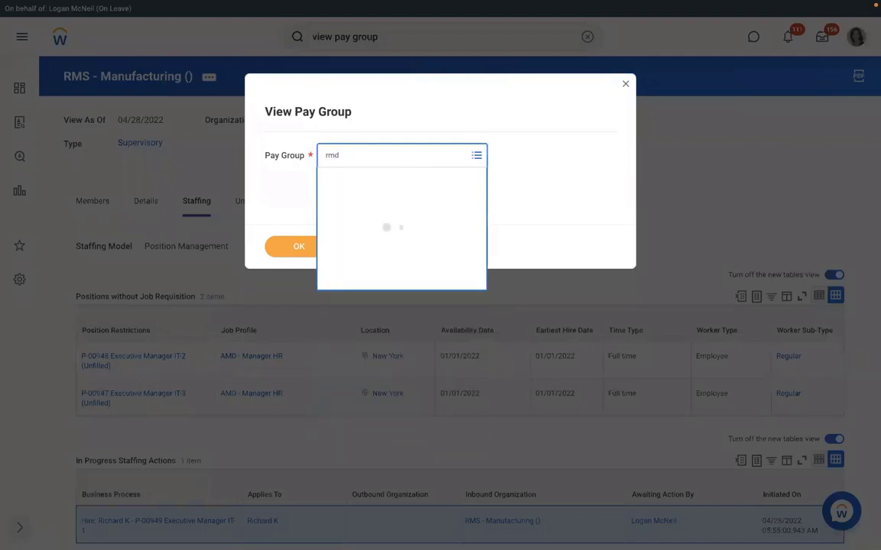
text(rbs)
key(Return)
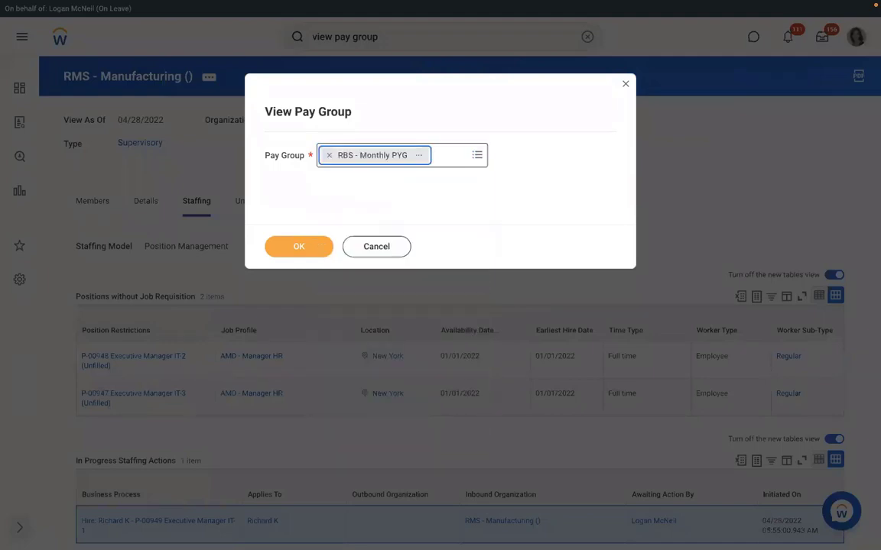
click(287, 249)
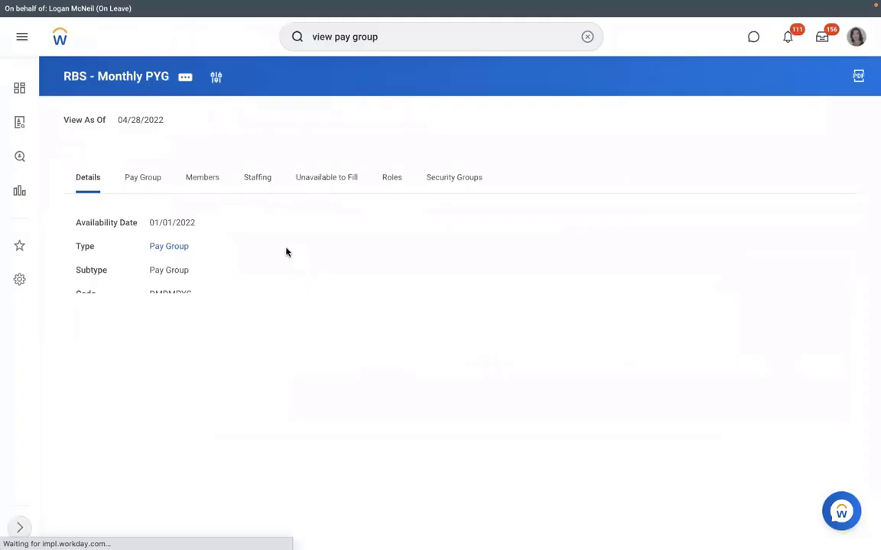
Open the pay group's RBS - PYG Automatic Assignment rule and its actions menu
click(146, 191)
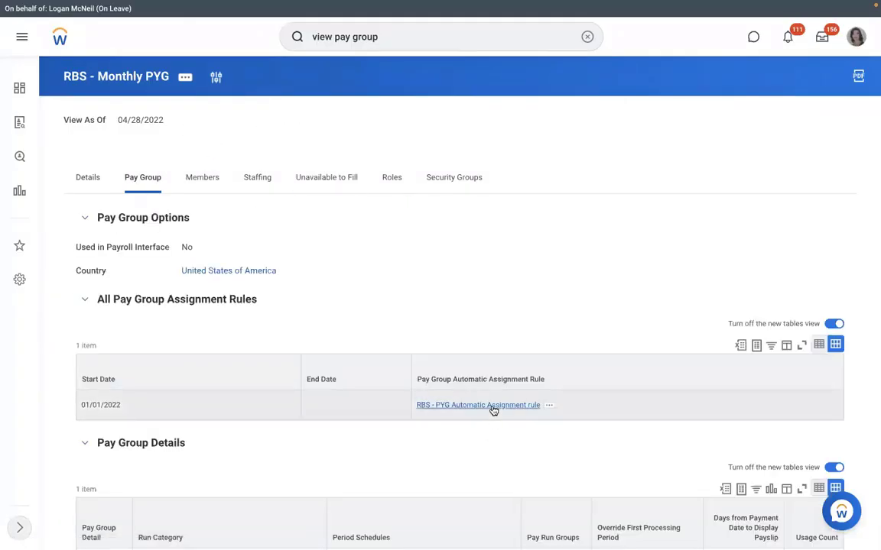
click(491, 407)
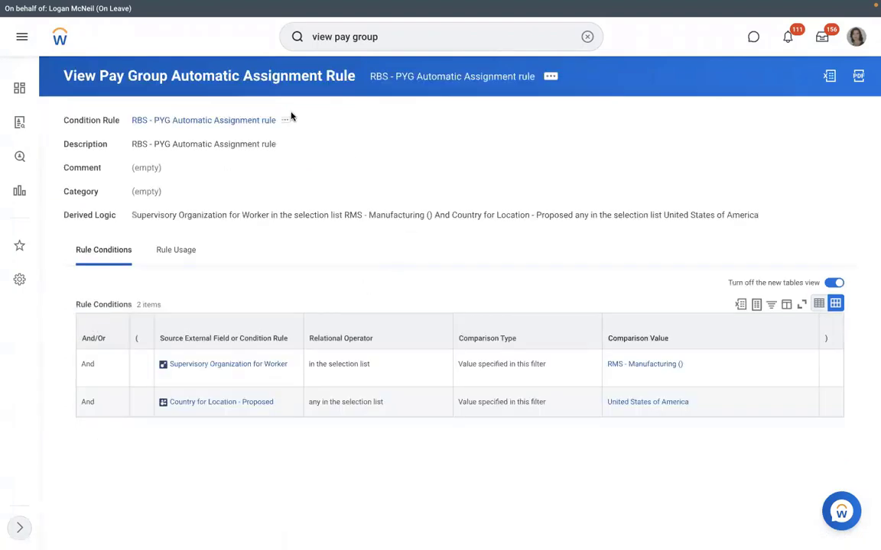
click(551, 78)
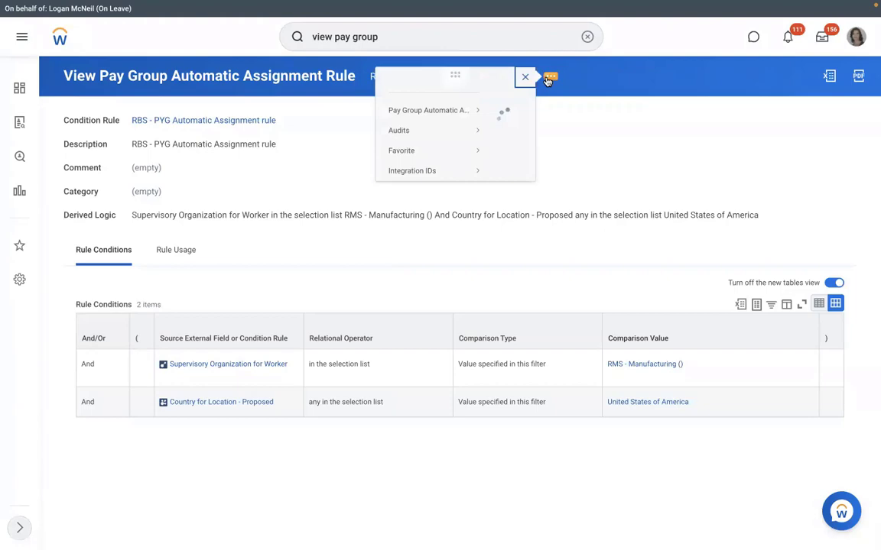
Test the rule against the new hire's Assign Pay Group for Hire event, yielding Rule Result No
mouse_move(111, 123)
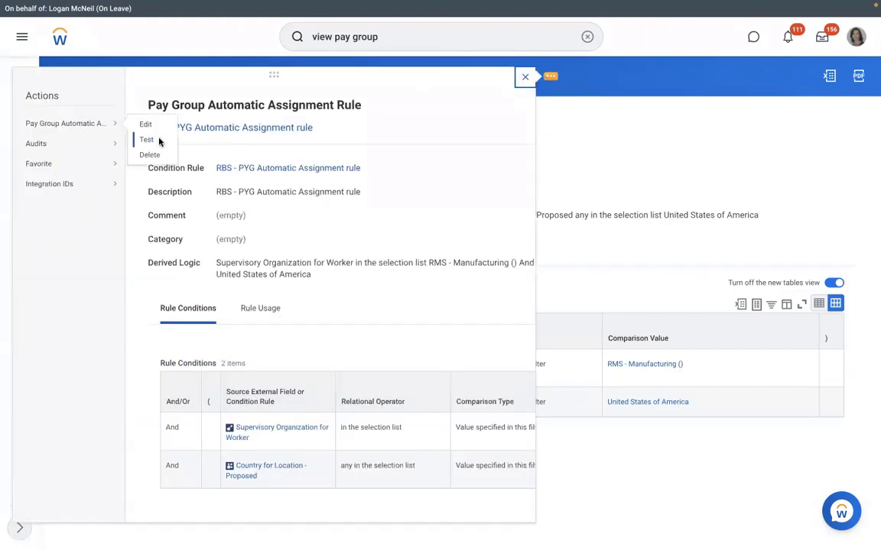
key(Return)
click(438, 192)
key(ctrl+v)
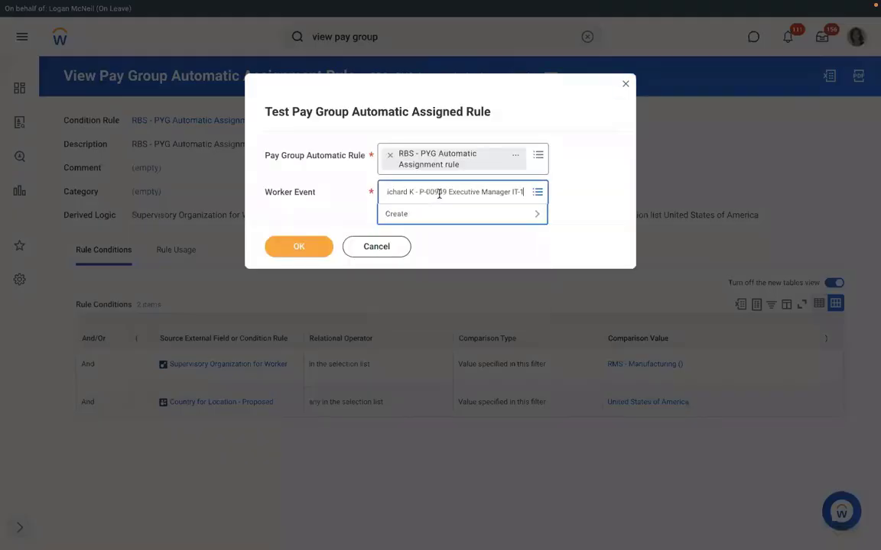
key(Return)
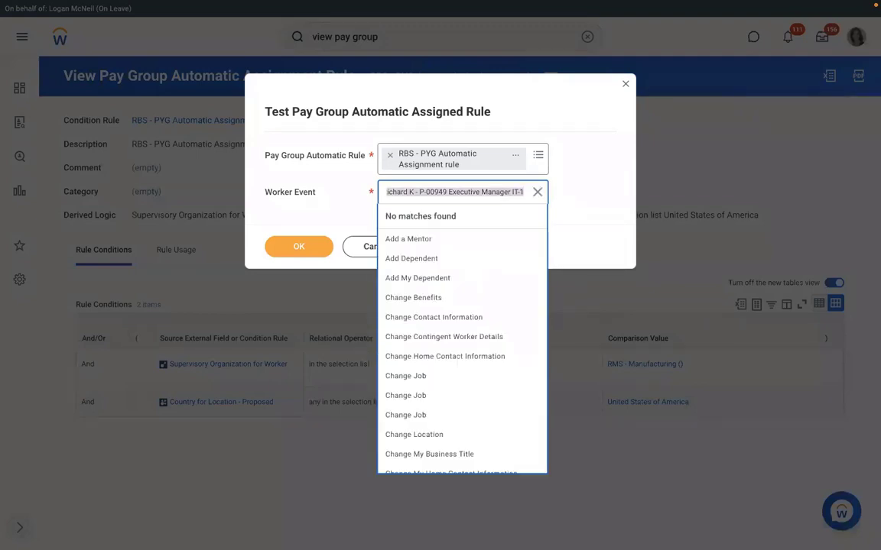
text(richar)
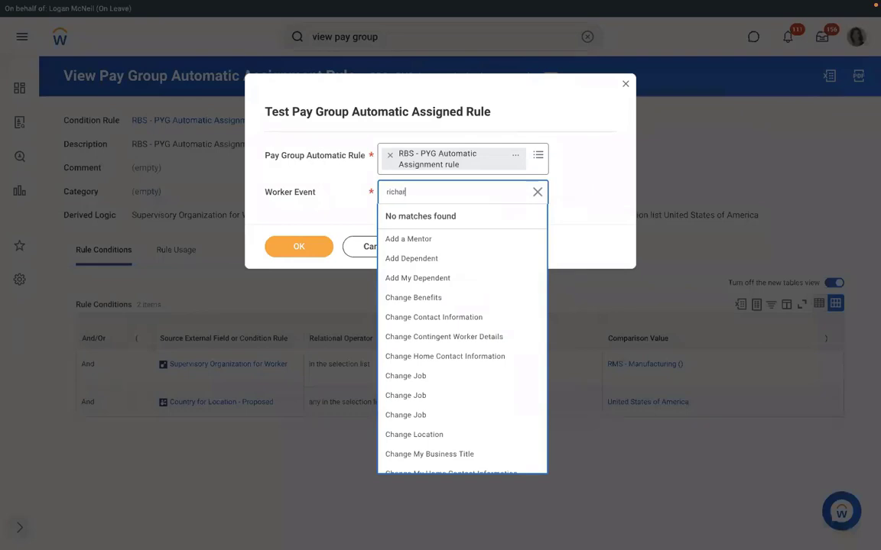
text(d k)
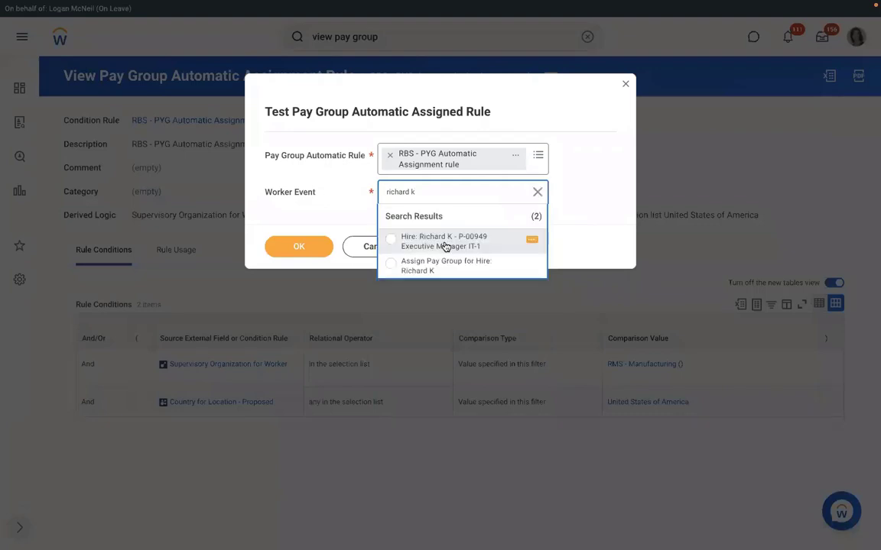
click(432, 269)
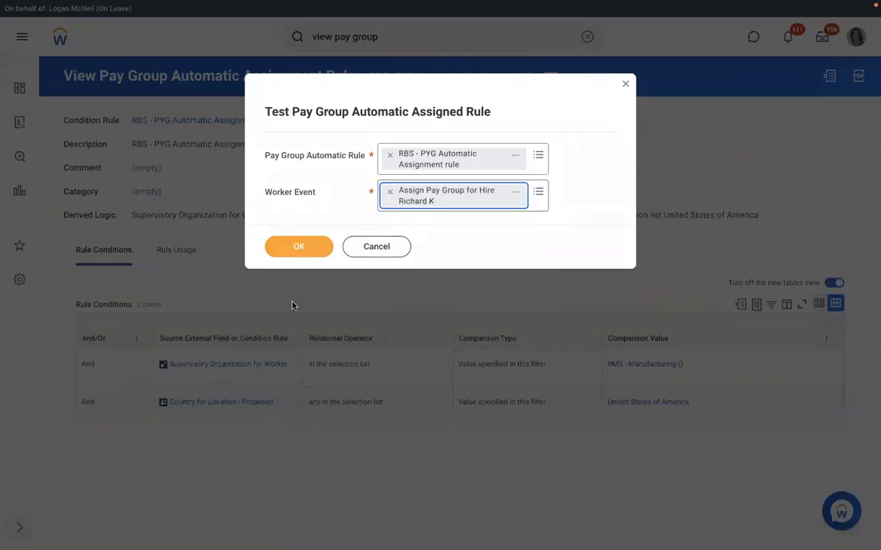
click(301, 247)
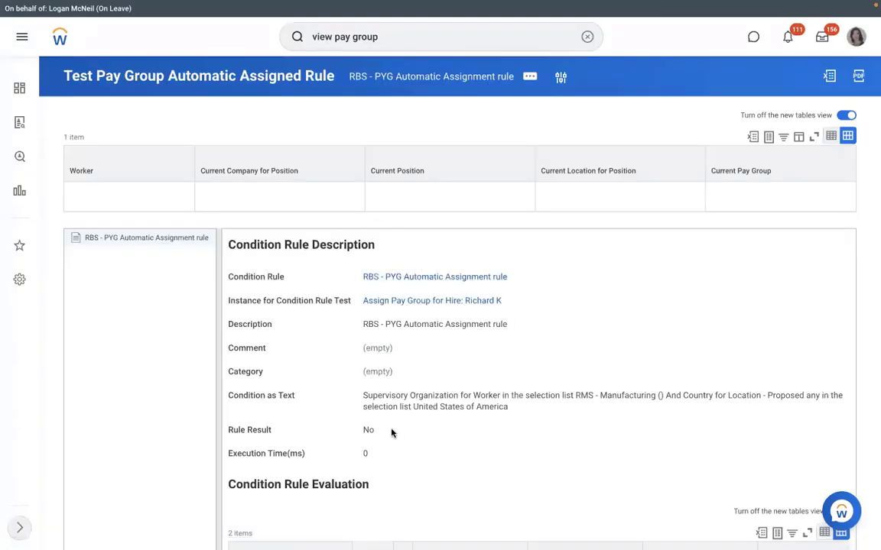
drag(385, 431, 353, 430)
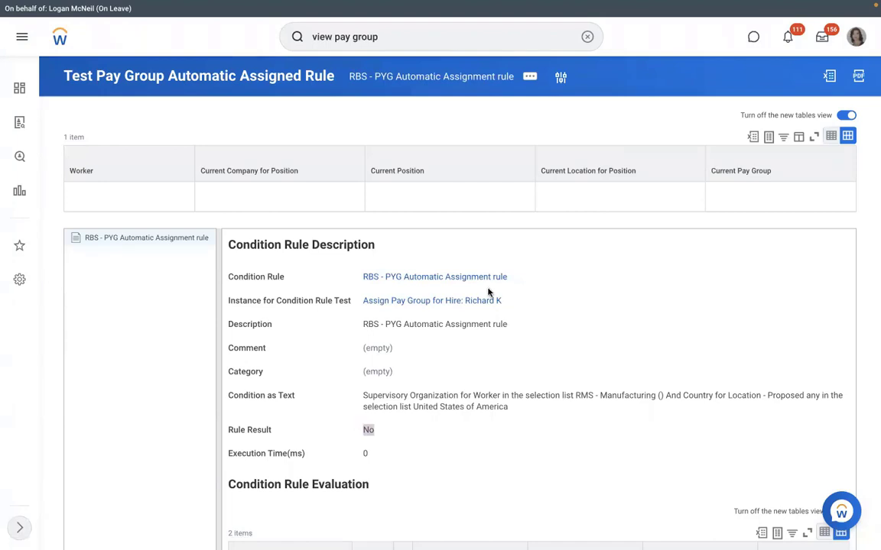
Open the RBS - PYG Automatic Assignment rule from the test results to view its conditions
click(429, 278)
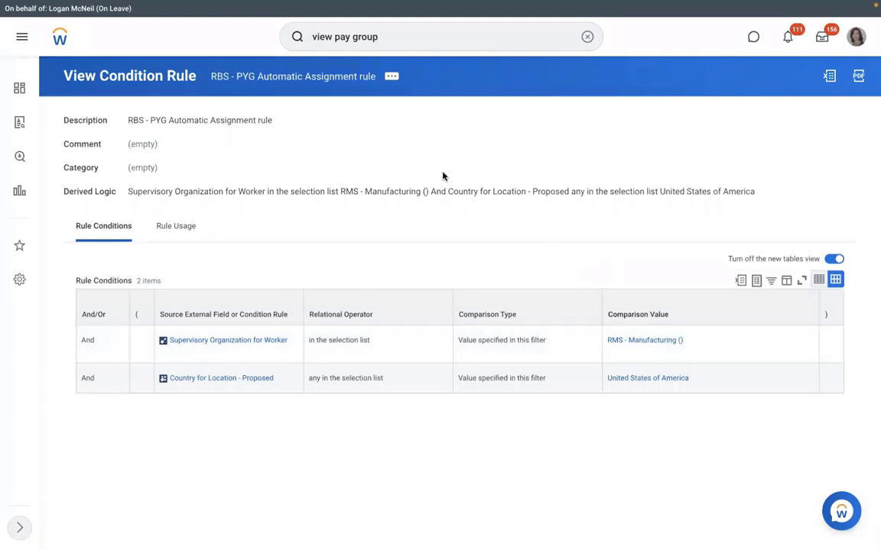
Edit the RBS - PYG Automatic Assignment rule and clear the Supervisory Organization for Worker source
click(391, 77)
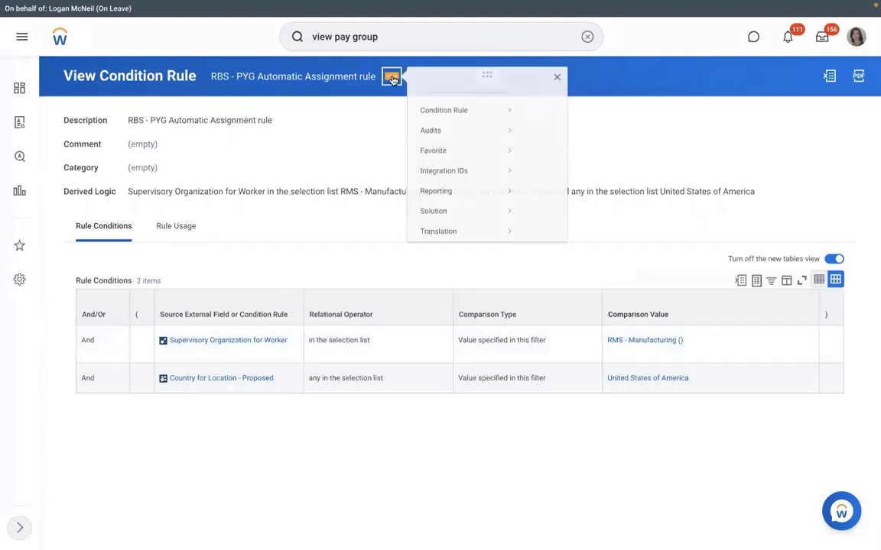
mouse_move(514, 114)
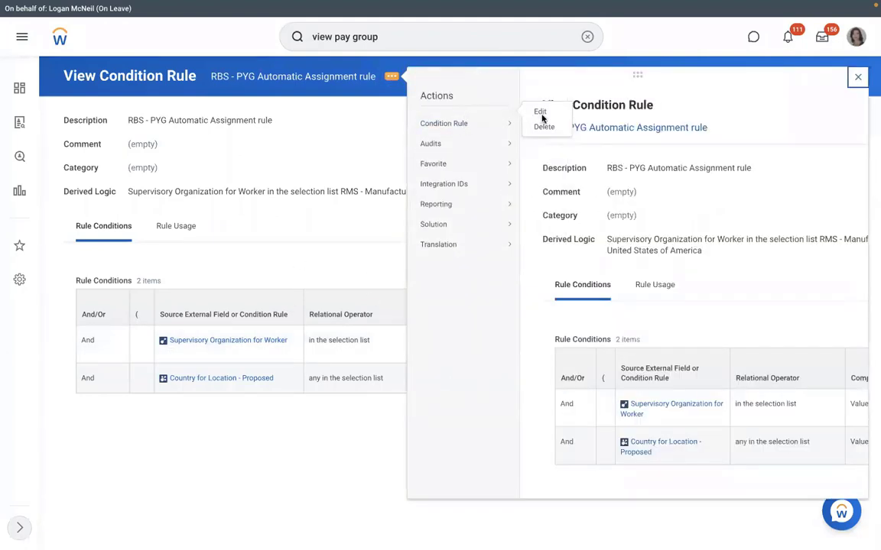
mouse_move(474, 143)
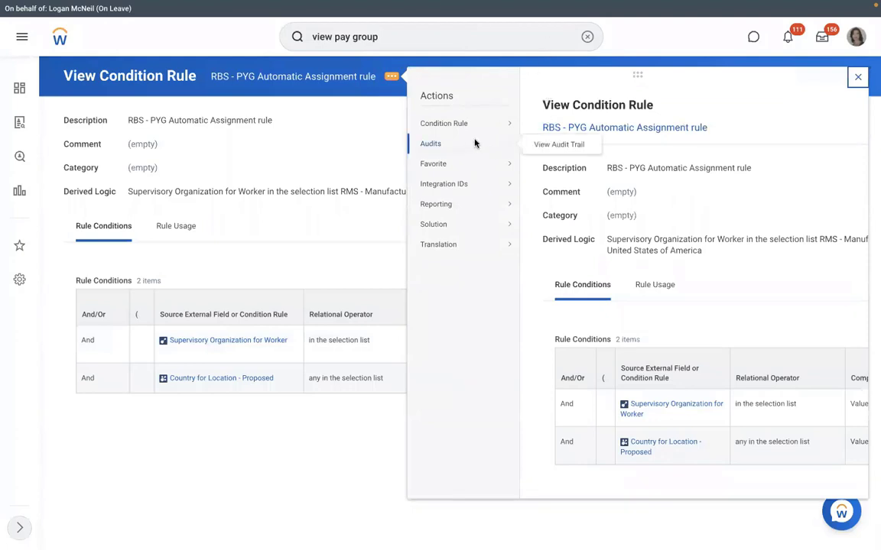
mouse_move(489, 123)
click(545, 127)
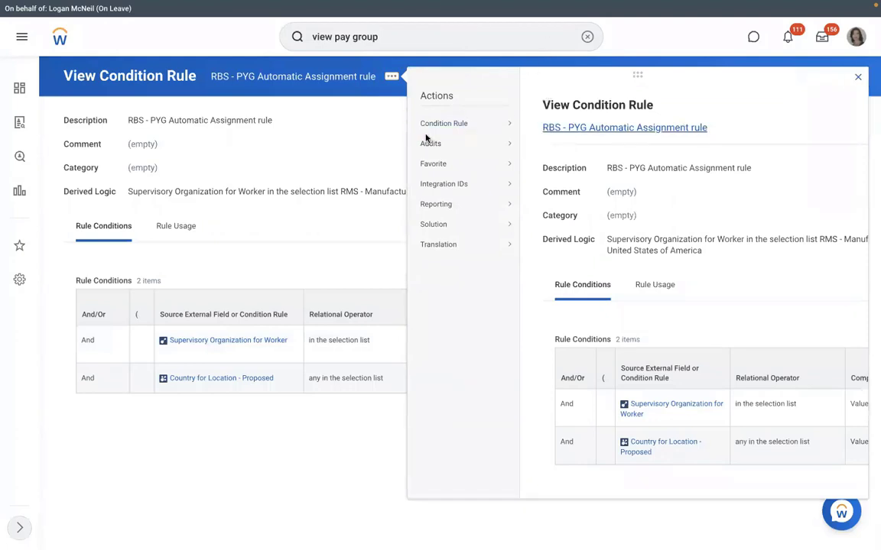
click(377, 385)
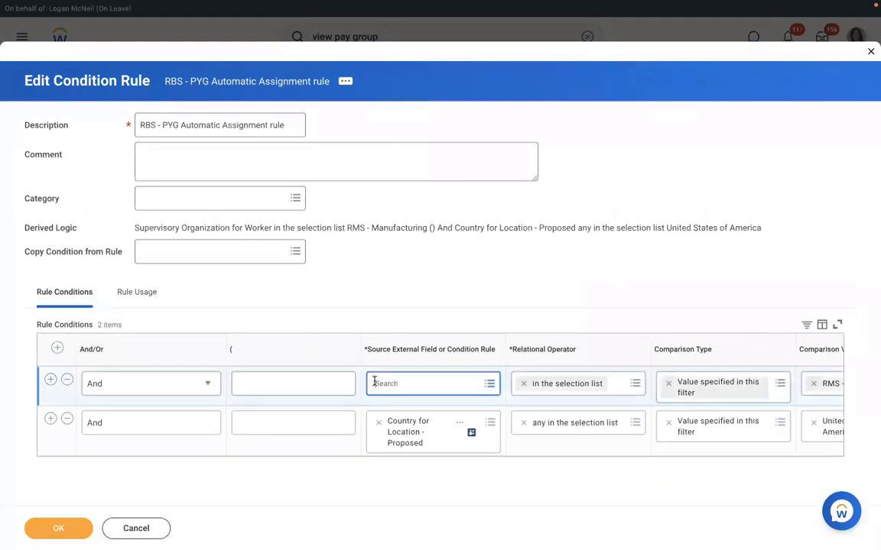
Set the first condition to Supervisory Organization - Proposed with value RMS - Manufacturing ()
text(supervisory org)
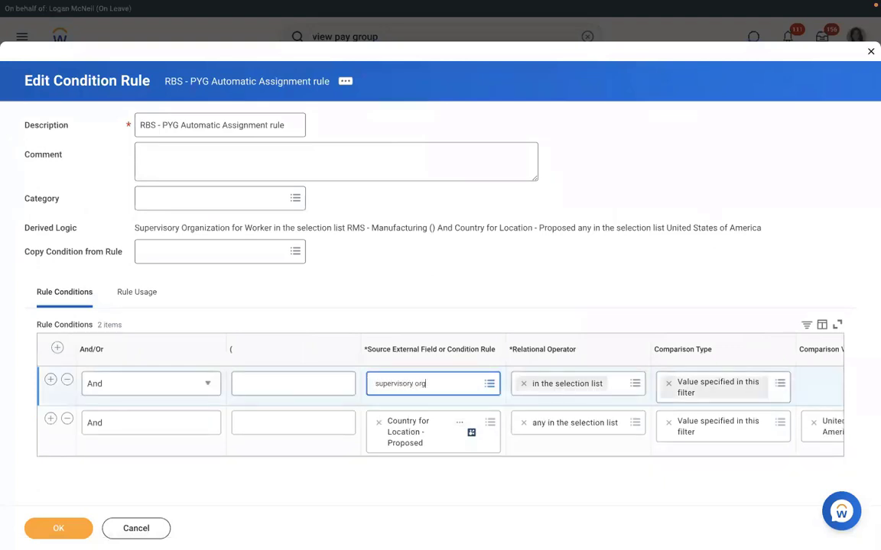
key(Return)
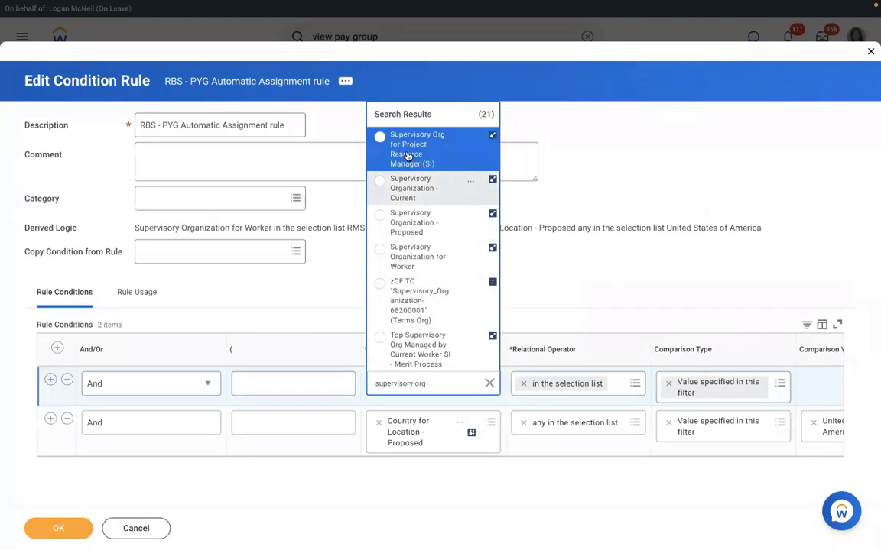
click(410, 223)
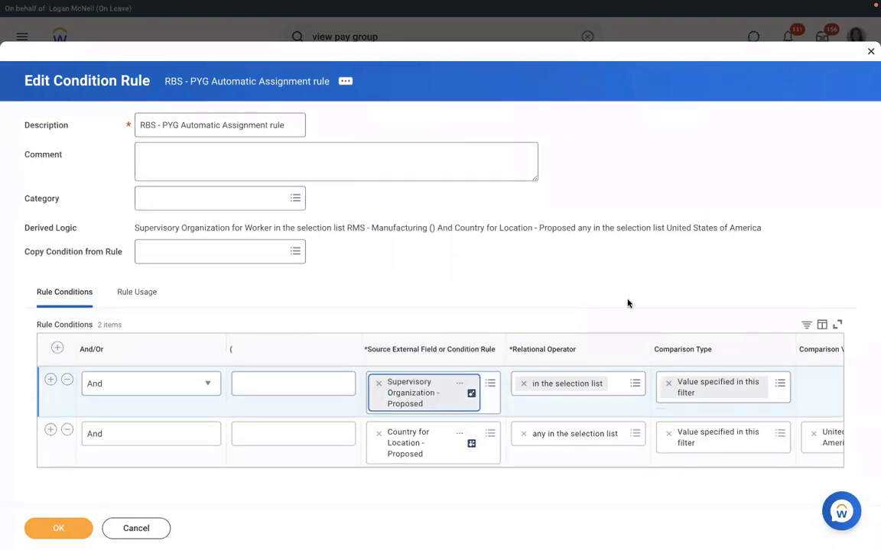
click(819, 384)
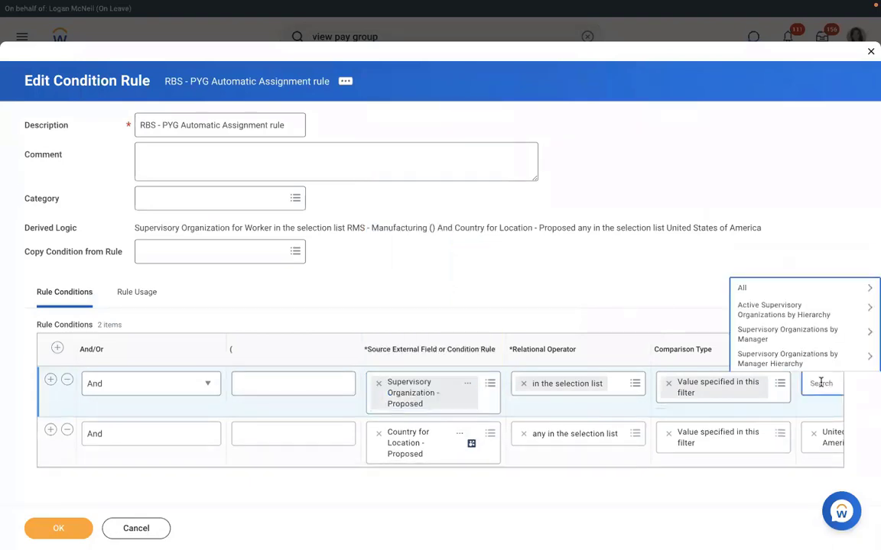
text(rms)
key(Return)
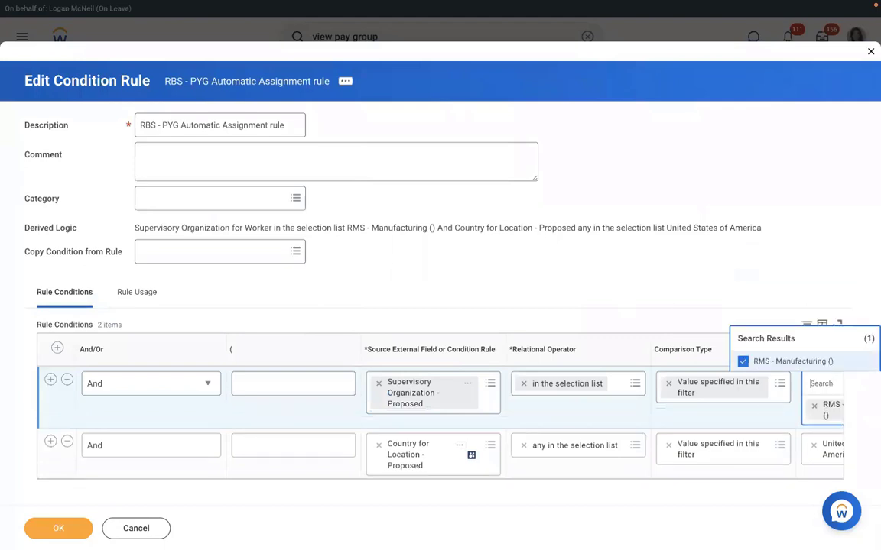
Set the second condition to Country for Location - Proposed, United States of America, and save the rule
click(364, 429)
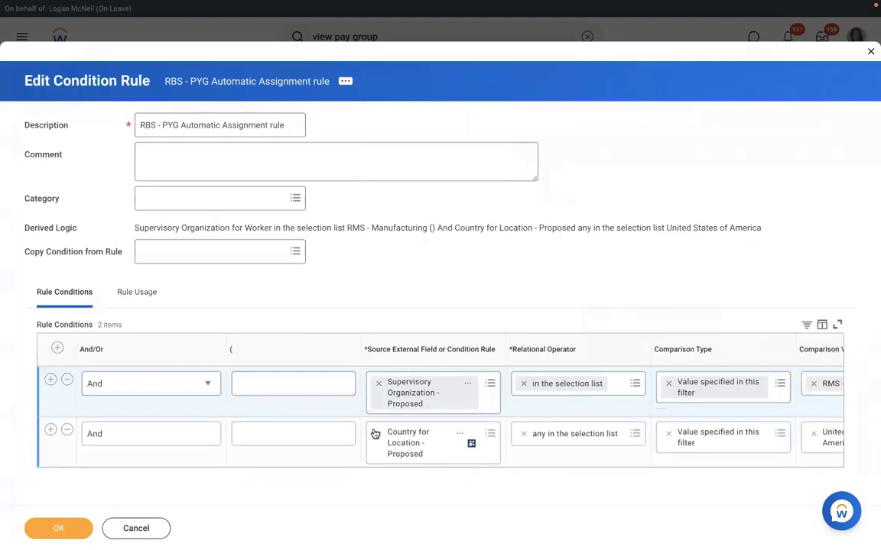
click(411, 433)
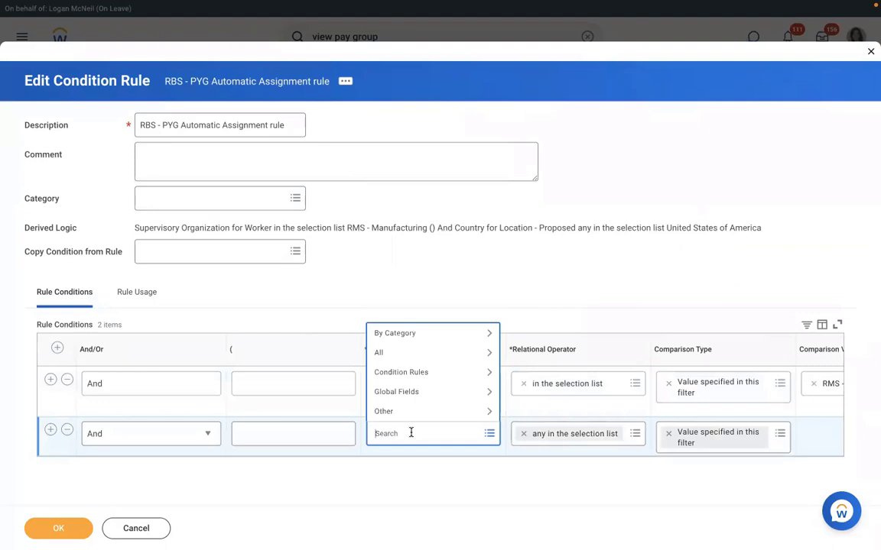
text(()
text(country)
key(Return)
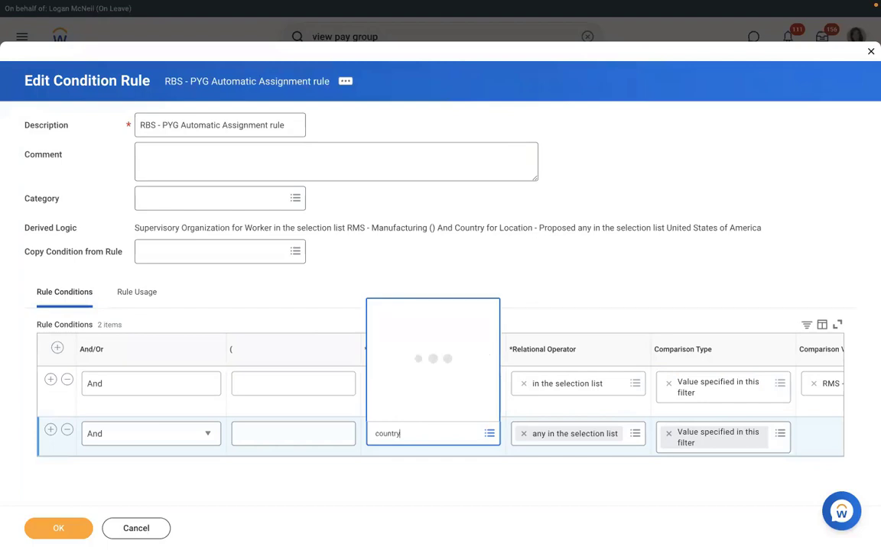
key(Down)
key(Down)
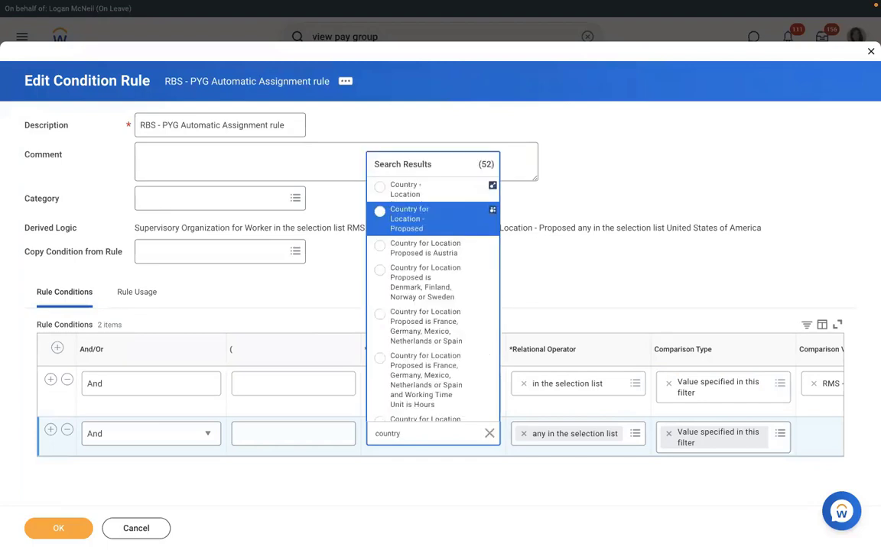
key(Up)
key(Return)
click(815, 434)
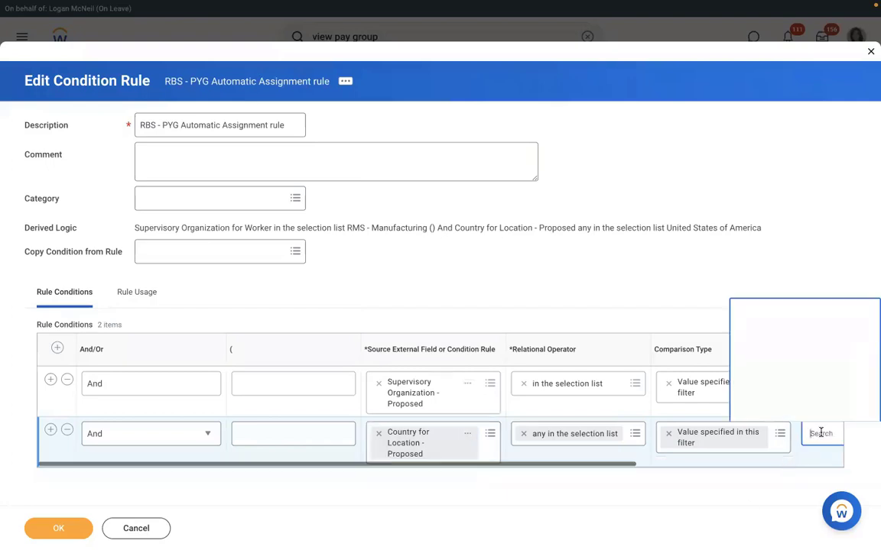
text(u)
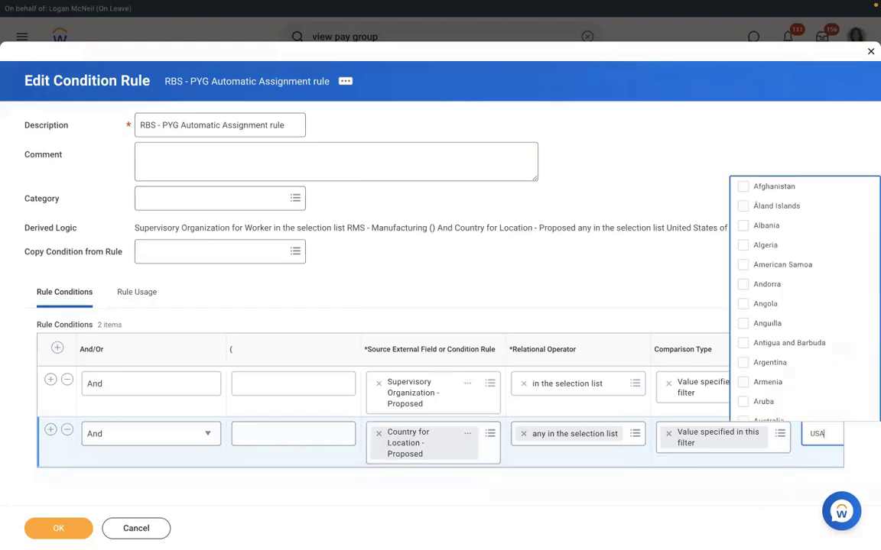
key(Return)
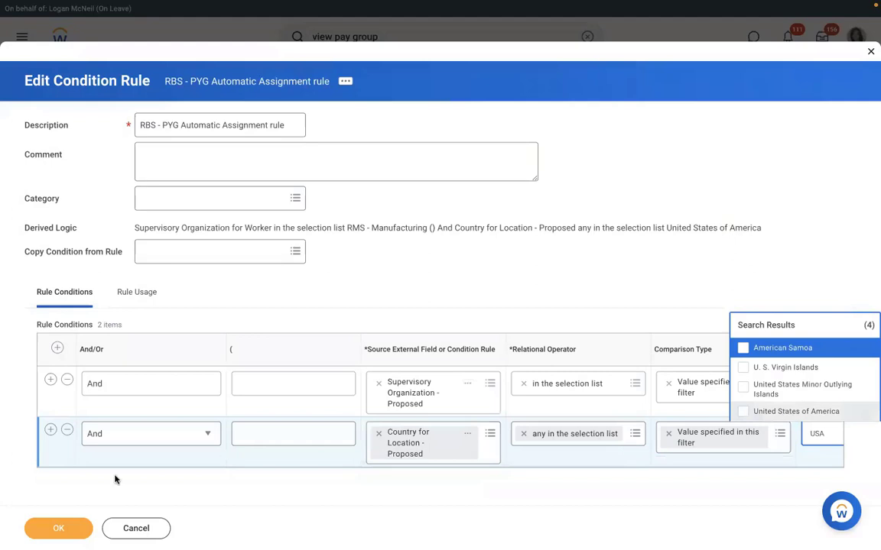
click(58, 528)
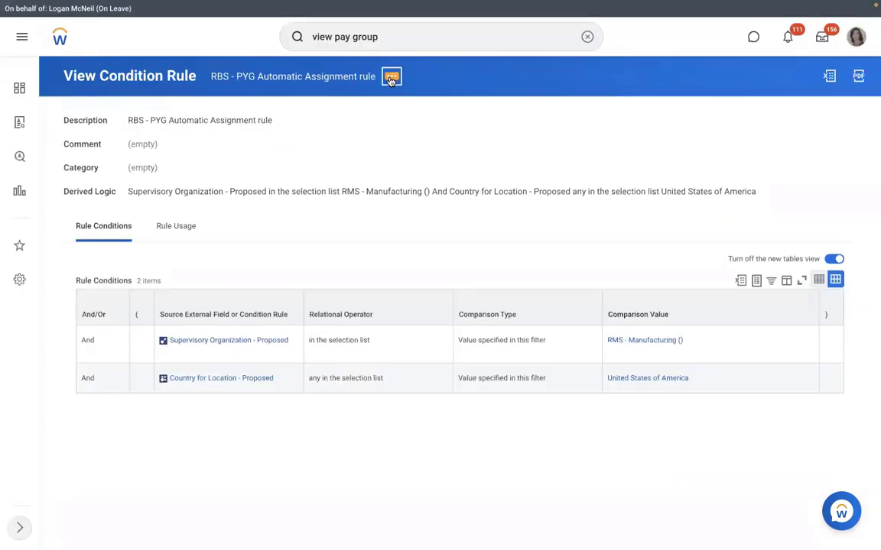
Leave the condition rule and run the 'view pay group' search for tasks and reports
click(391, 77)
mouse_move(462, 129)
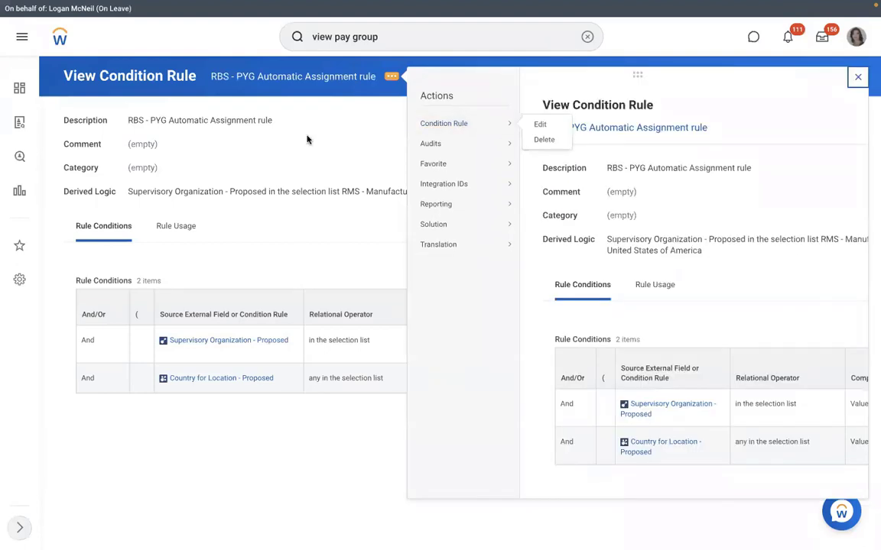
click(262, 77)
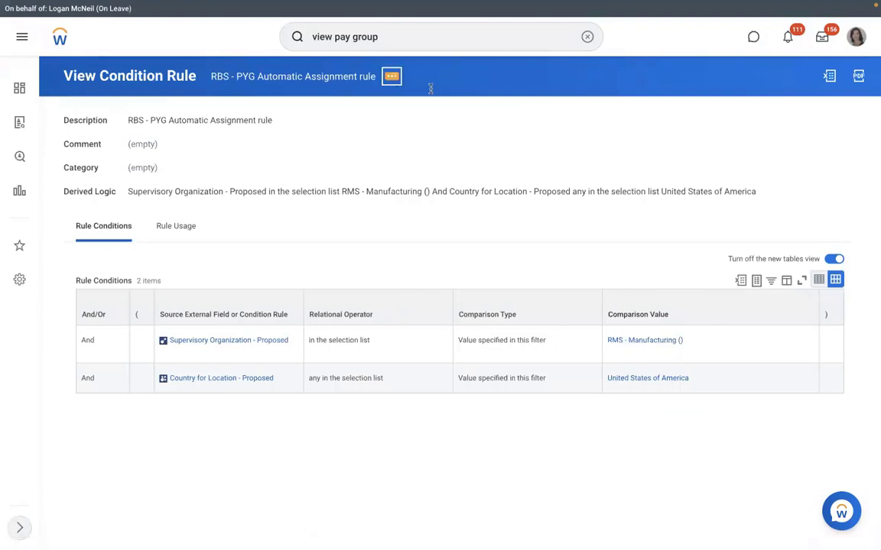
mouse_move(460, 124)
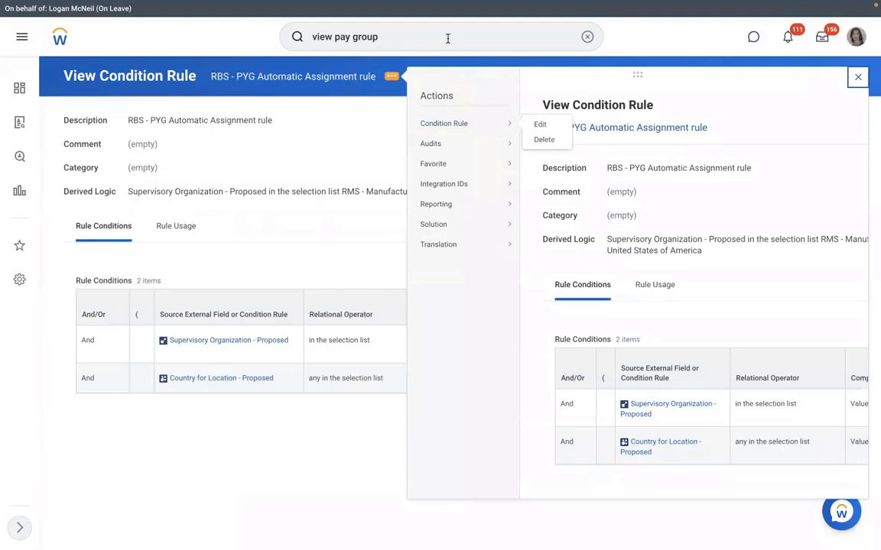
key(Return)
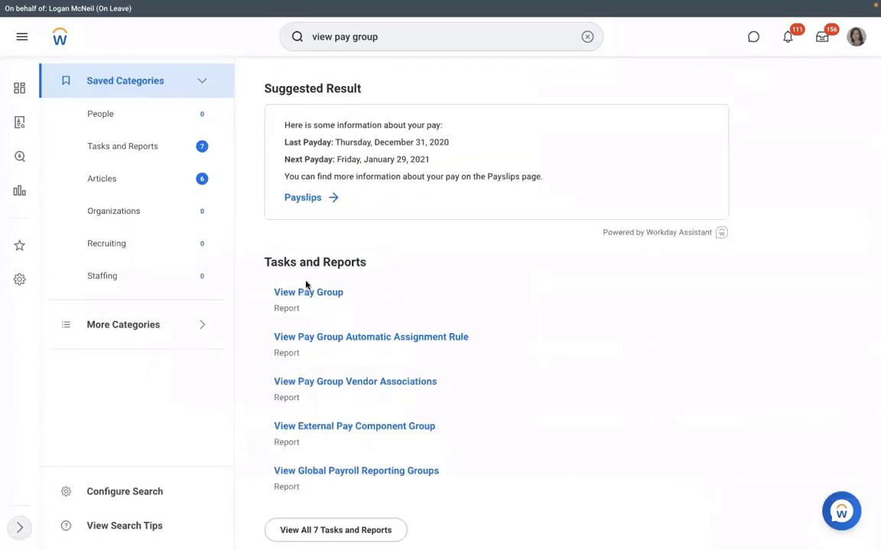
Run View Pay Group, search 'RMD', and open the RBS - Monthly PYG pay group
click(303, 294)
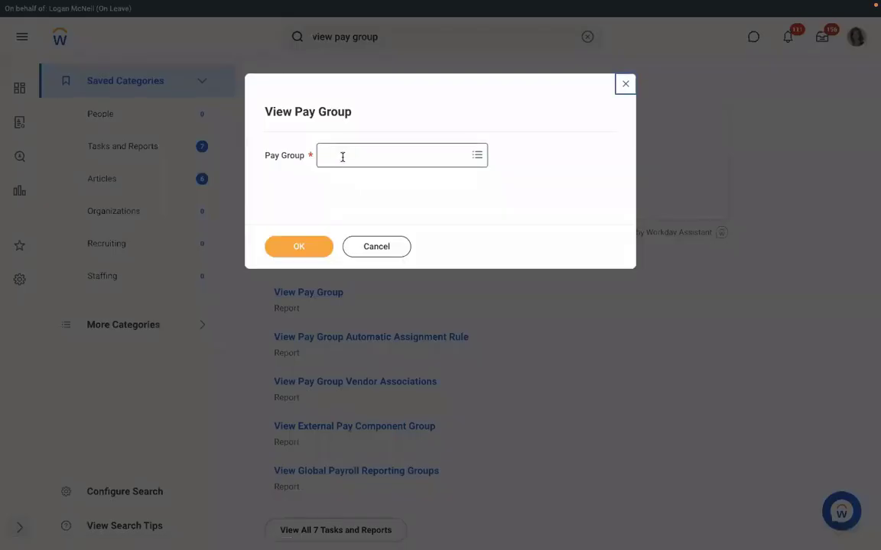
click(342, 156)
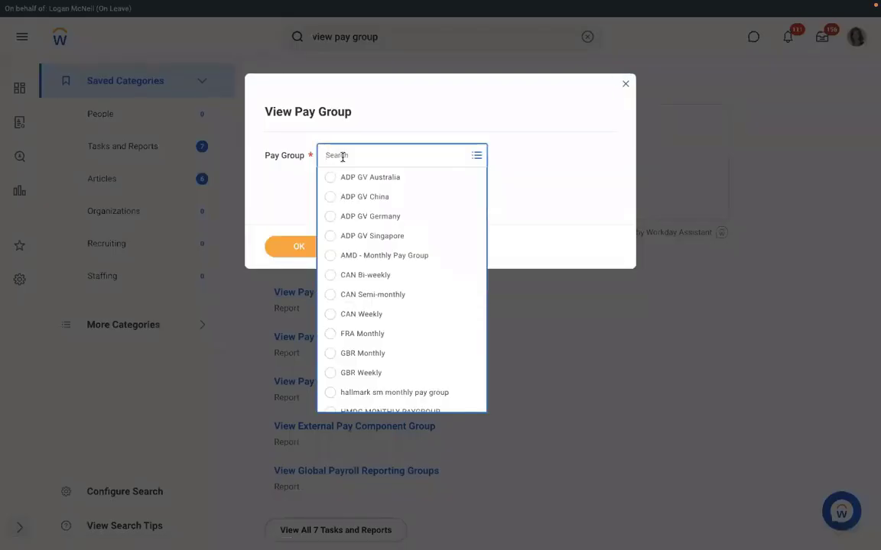
text(RMD)
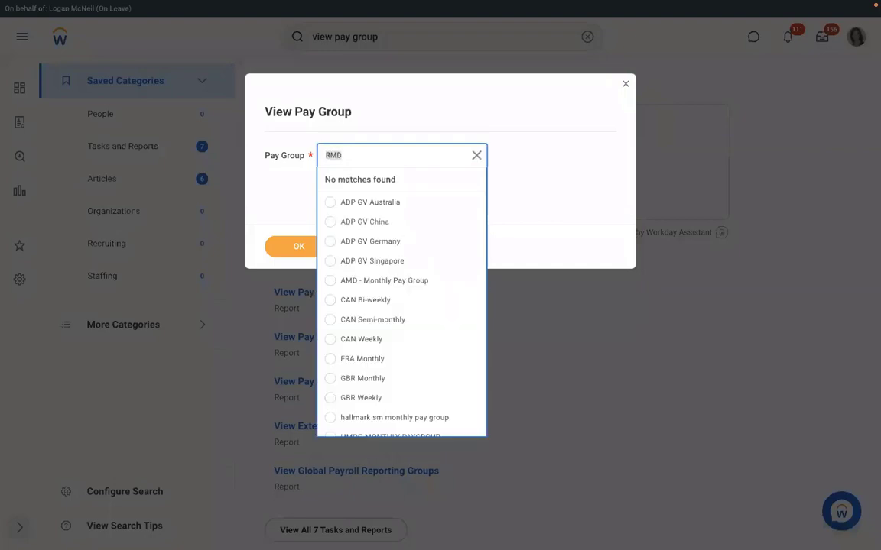
key(Return)
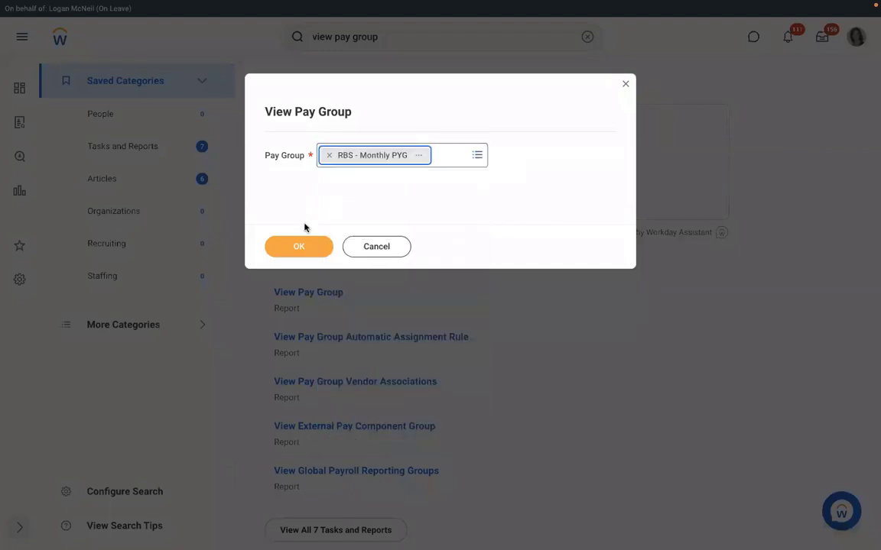
click(299, 245)
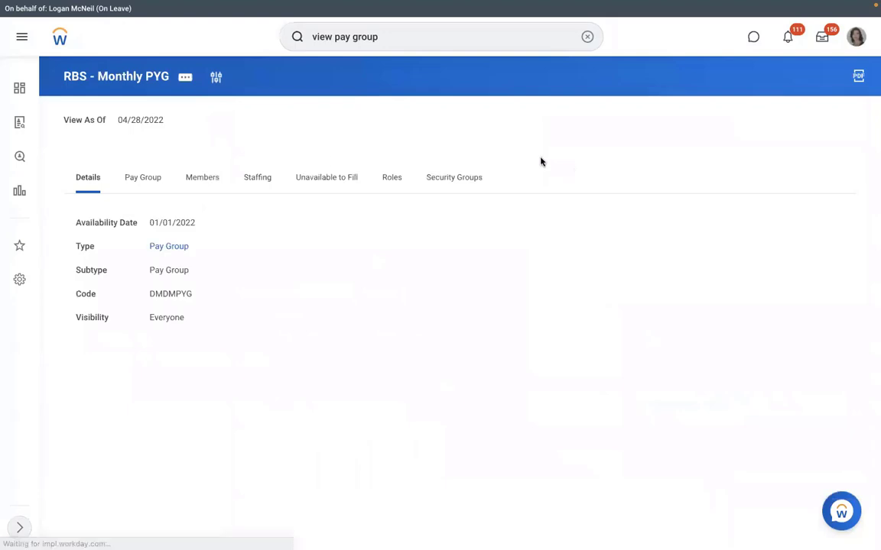
Edit the pay group organization name from RBS - Monthly PYG to RMS - Monthly PYG and reopen it
click(143, 182)
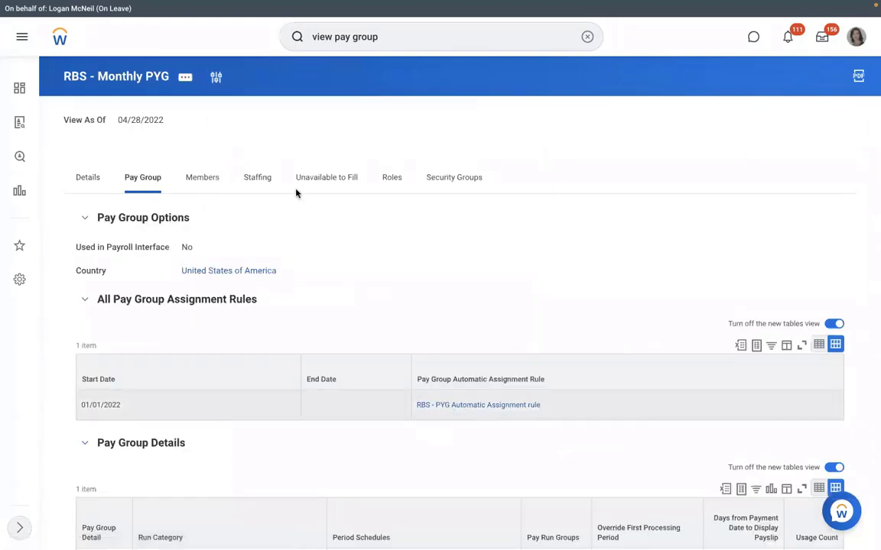
click(187, 80)
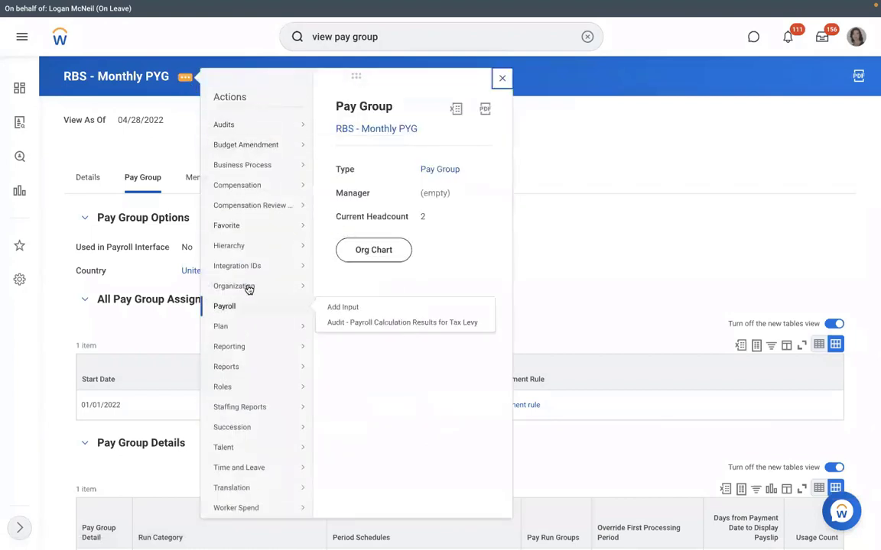
mouse_move(245, 288)
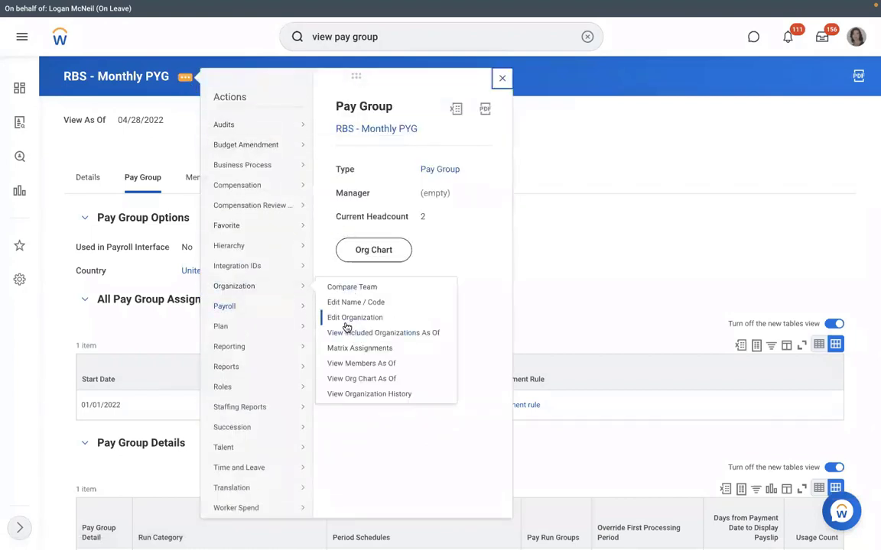
click(348, 319)
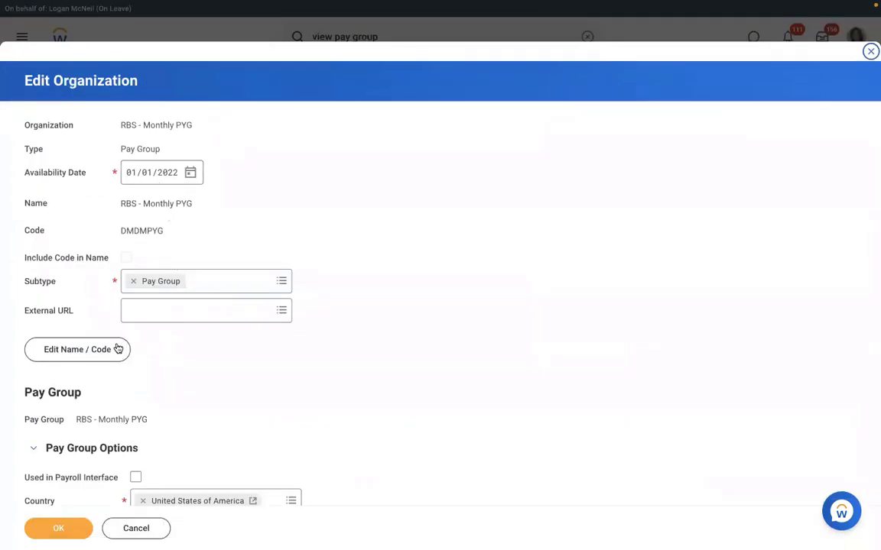
click(107, 353)
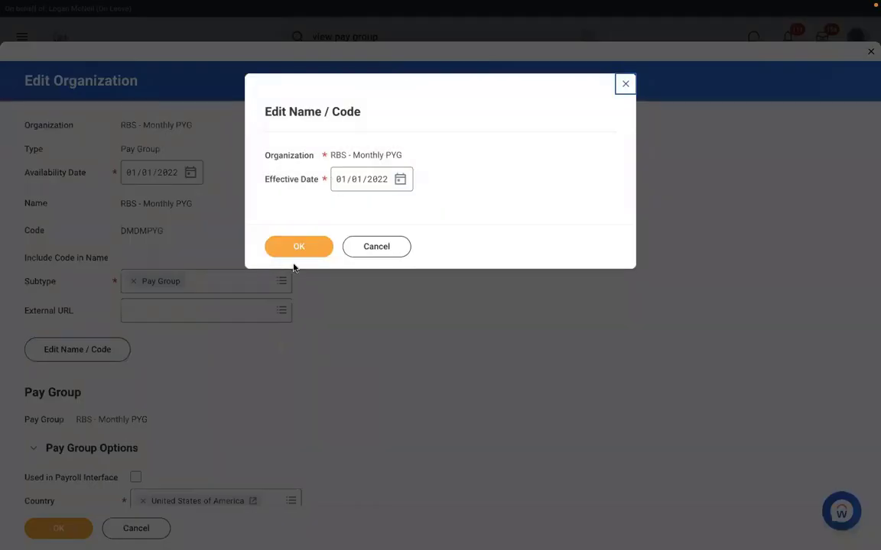
click(285, 252)
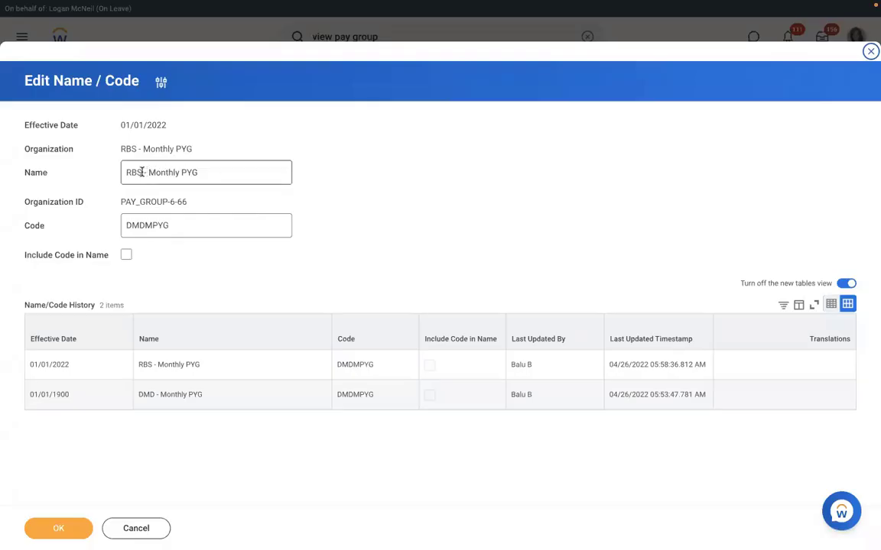
click(142, 172)
key(BackSpace)
key(BackSpace)
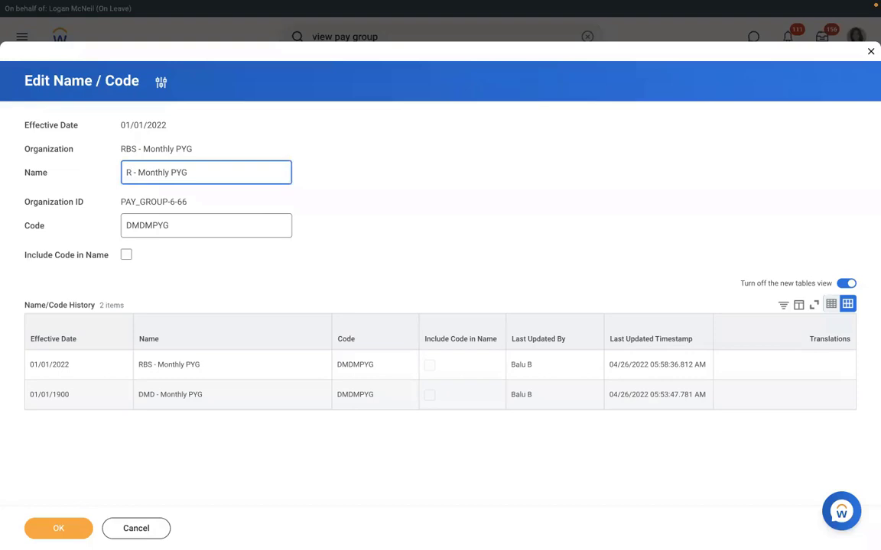
text(MS)
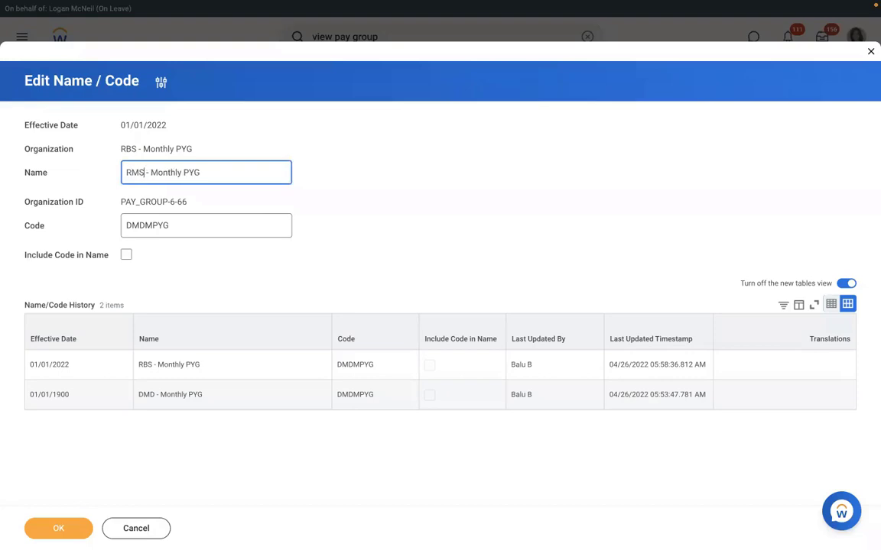
click(58, 529)
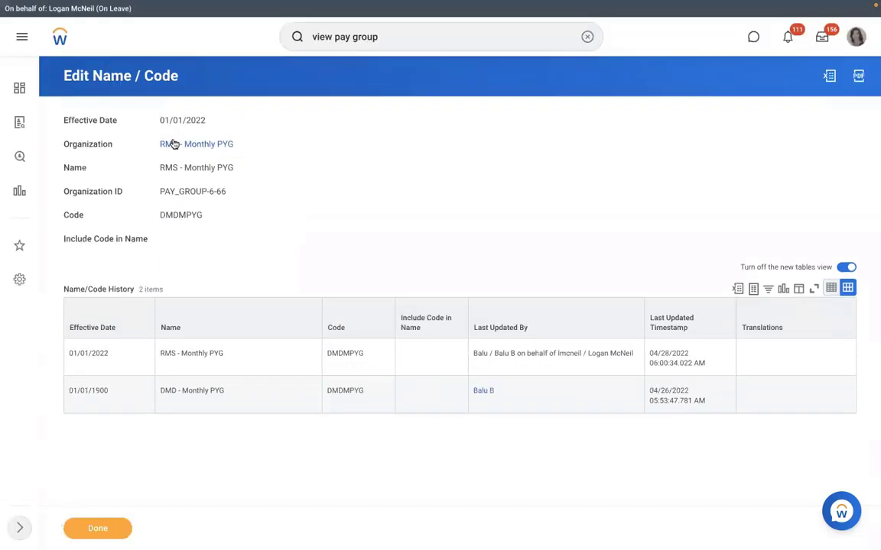
click(174, 144)
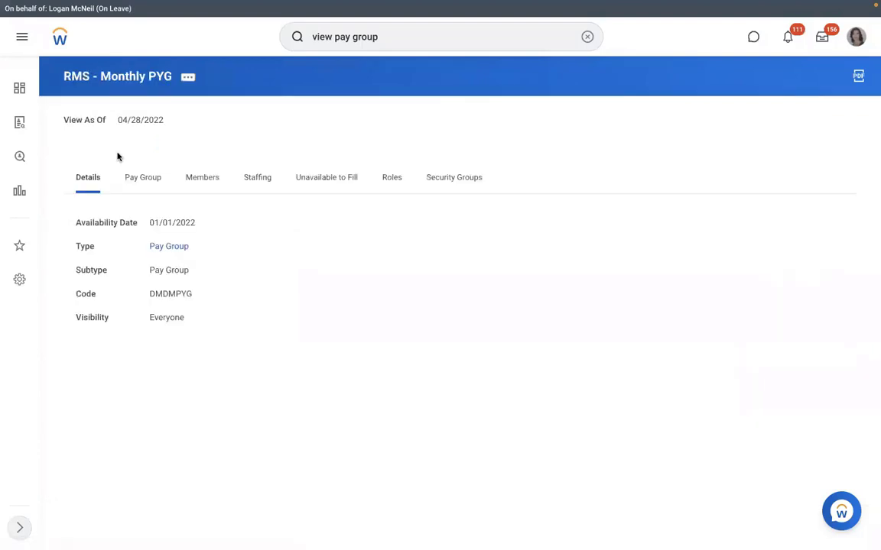
Test the assignment rule against the new hire's Assign Pay Group for Hire event, getting Rule Result Yes
click(143, 181)
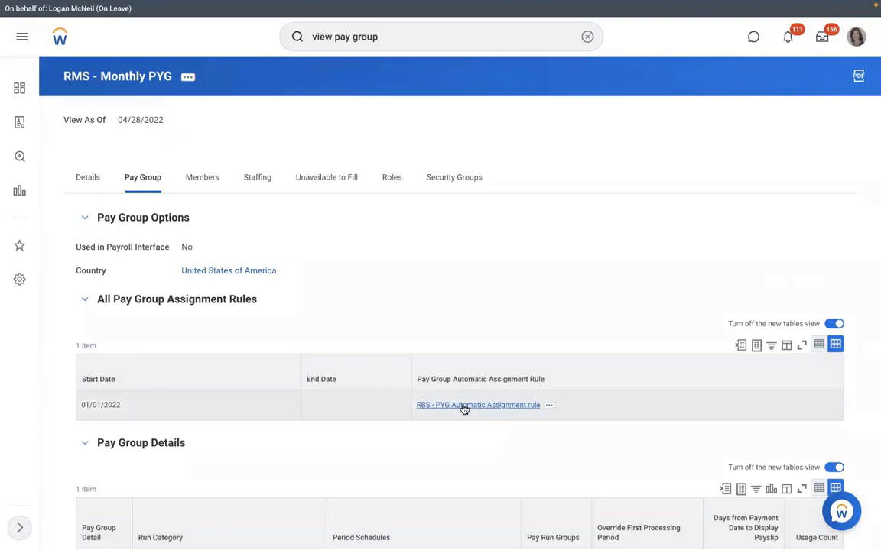
click(550, 406)
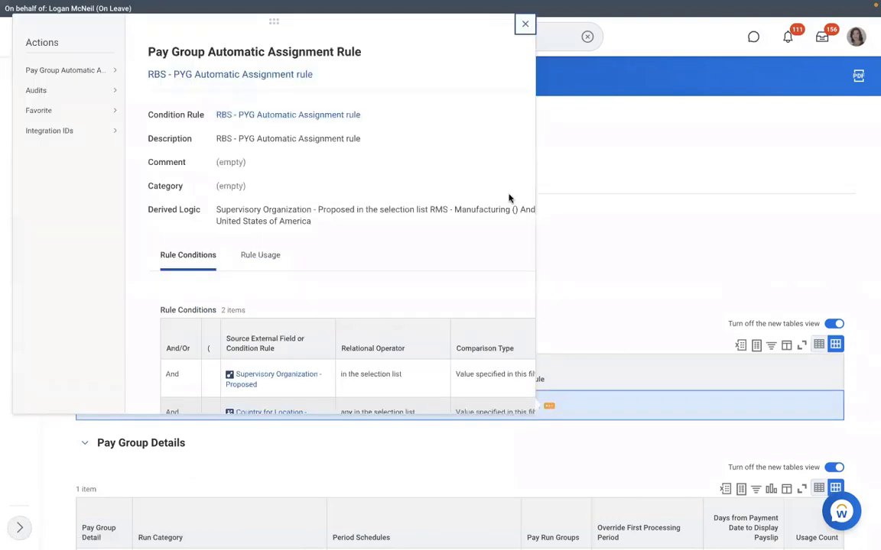
mouse_move(98, 74)
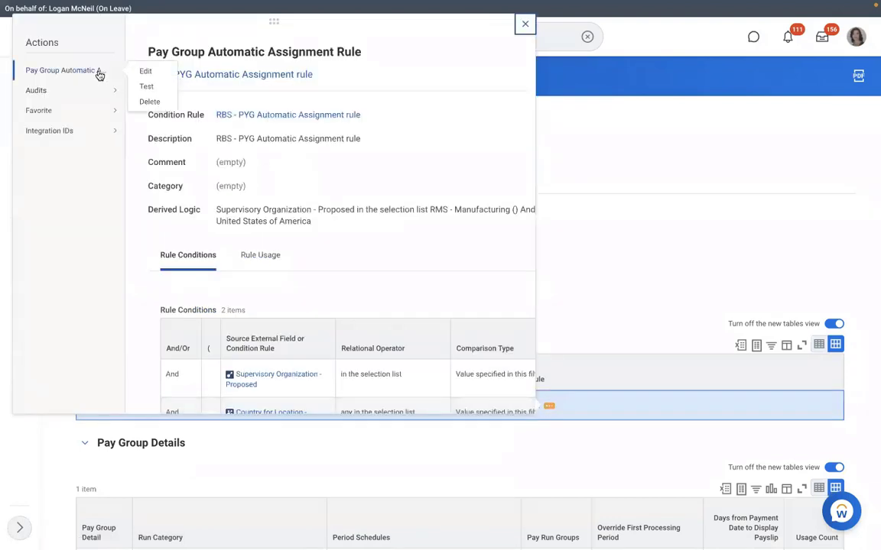
click(144, 88)
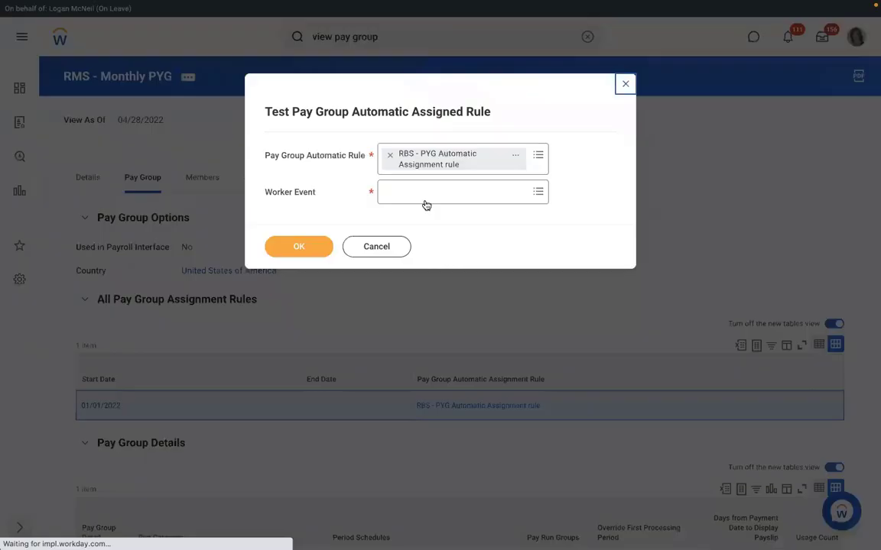
click(414, 195)
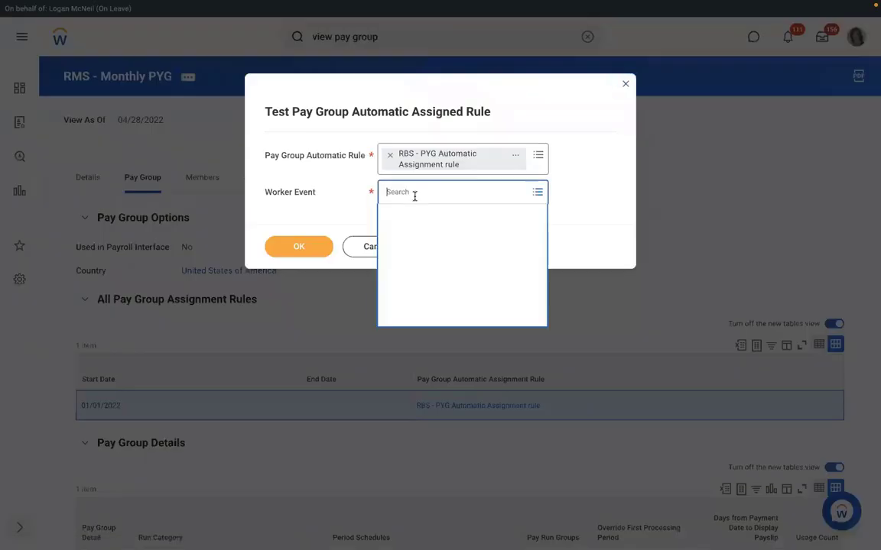
text(RICHAR)
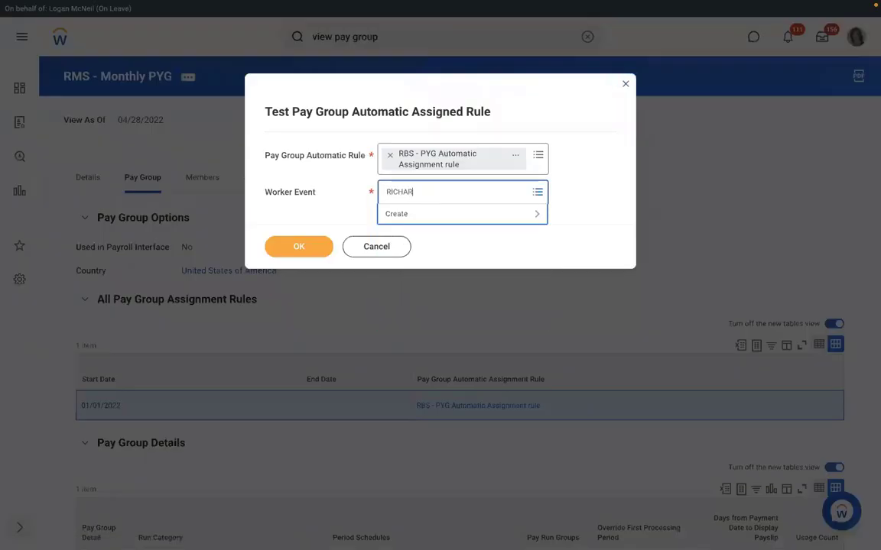
text(D K)
key(Return)
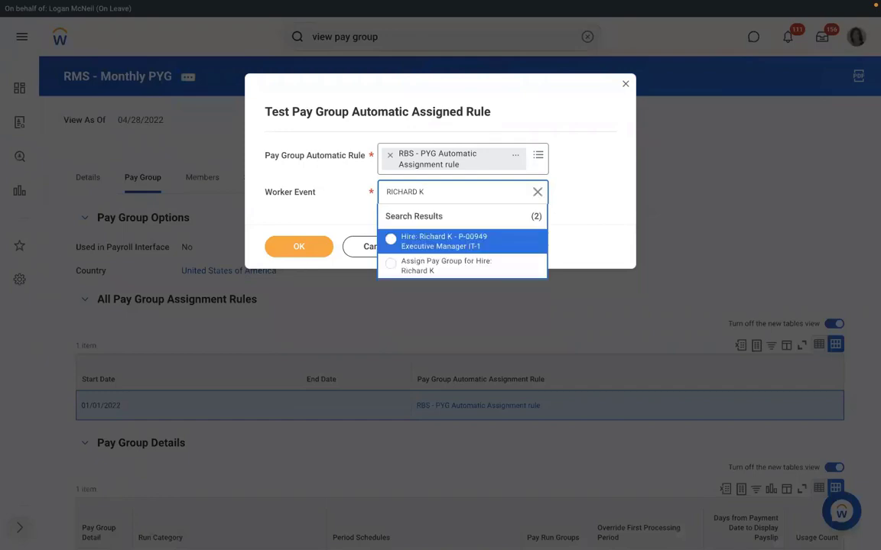
click(428, 262)
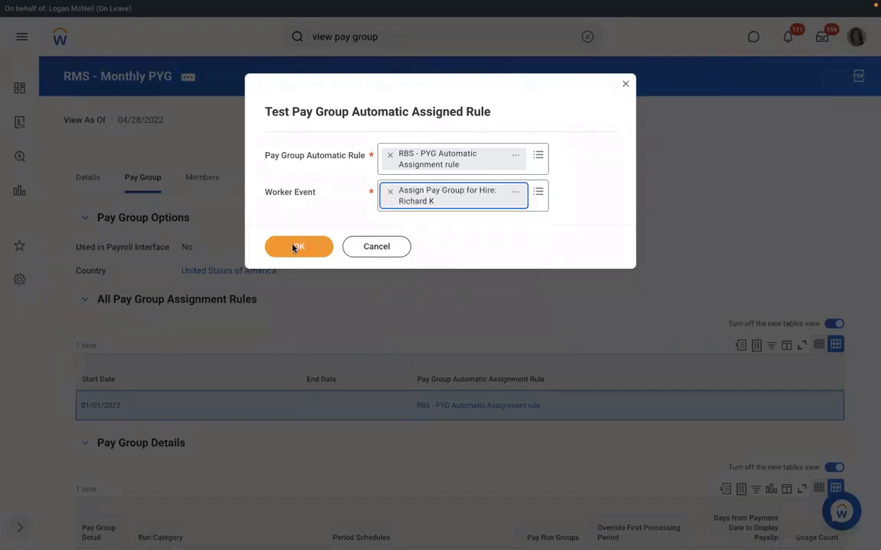
click(294, 248)
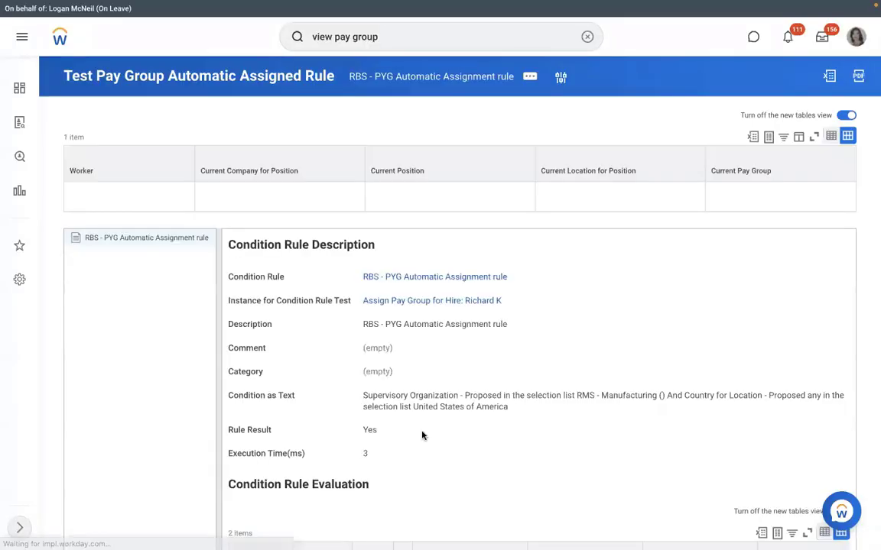
drag(396, 433, 354, 430)
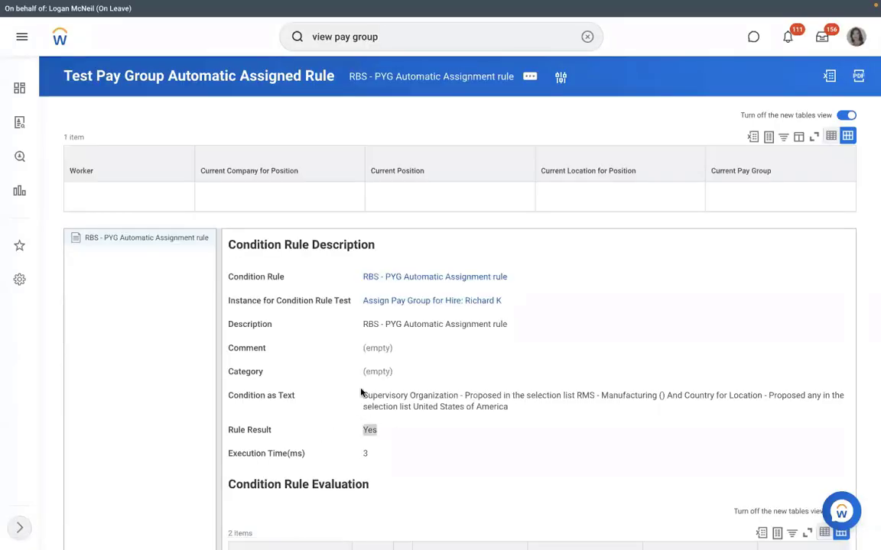
click(503, 286)
click(516, 277)
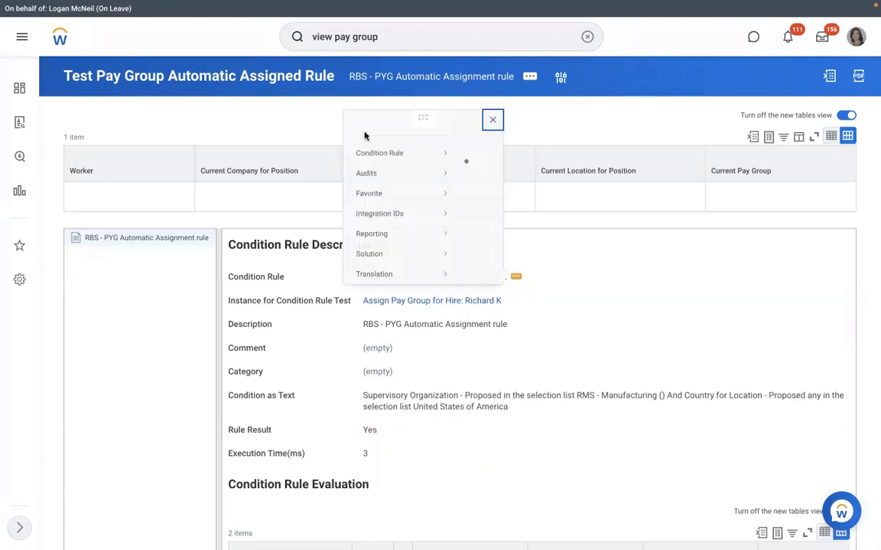
Change the condition rule description from RBS to 'RMS - PYG Automatic Assignment rule' and save
click(146, 73)
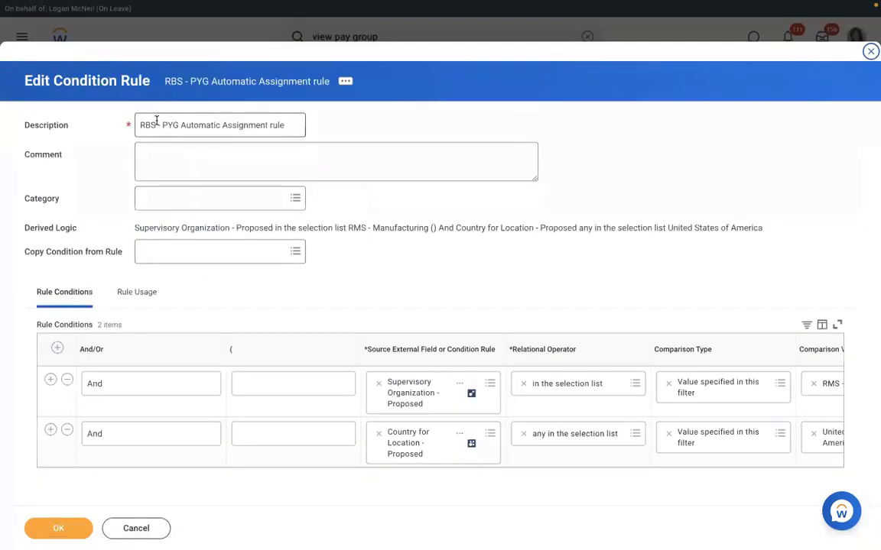
click(156, 125)
key(BackSpace)
key(BackSpace)
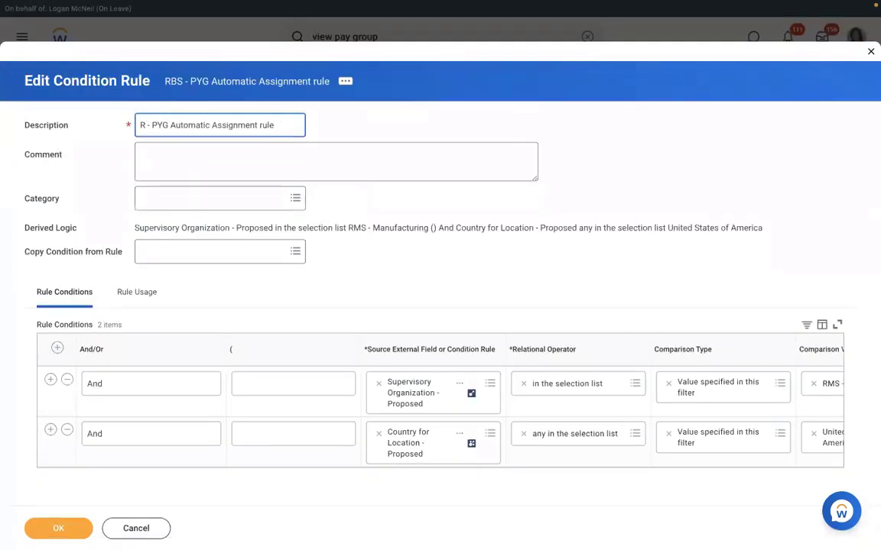
text(MS)
click(70, 520)
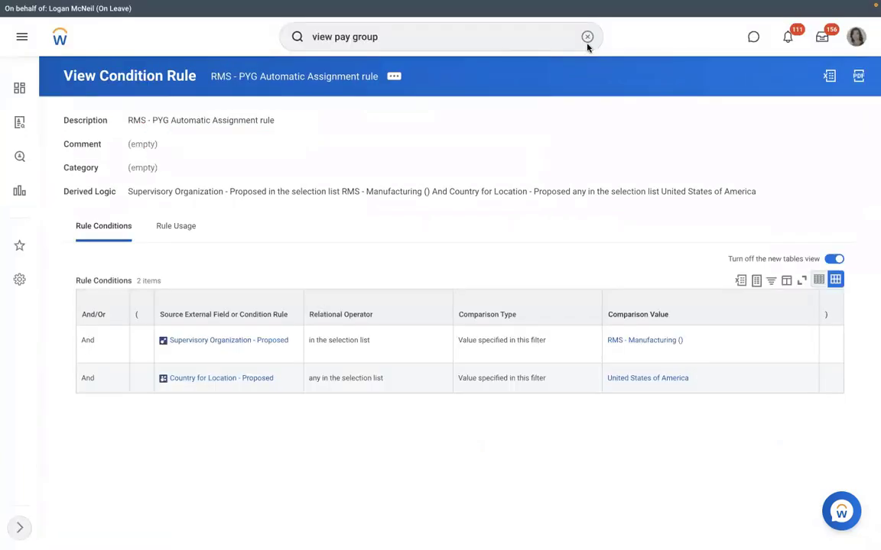
Cancel the in-progress hire in RMS - Manufacturing () staffing with the comment TEST
click(634, 341)
click(197, 202)
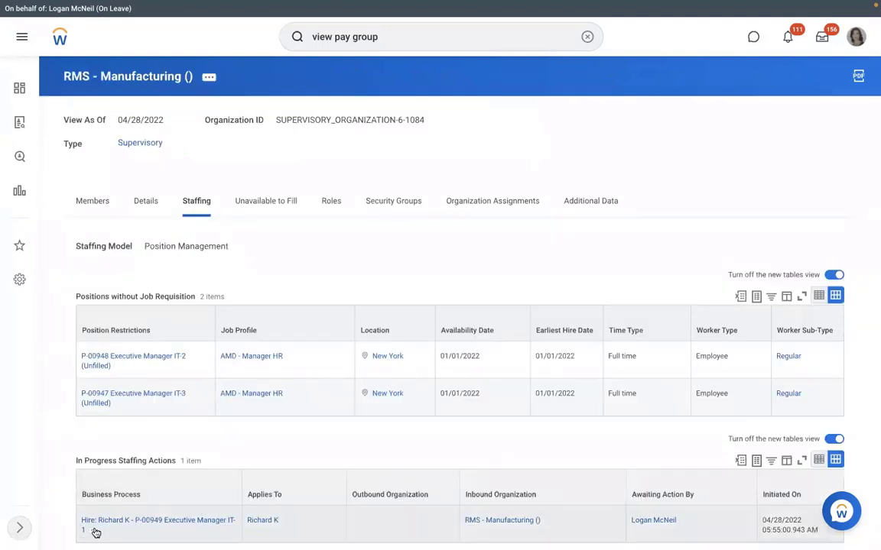
click(96, 532)
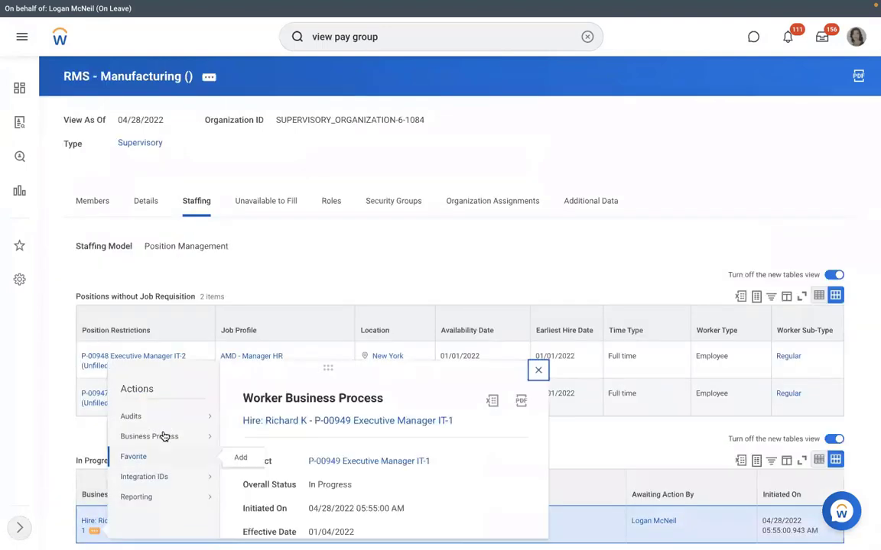
mouse_move(219, 442)
click(516, 238)
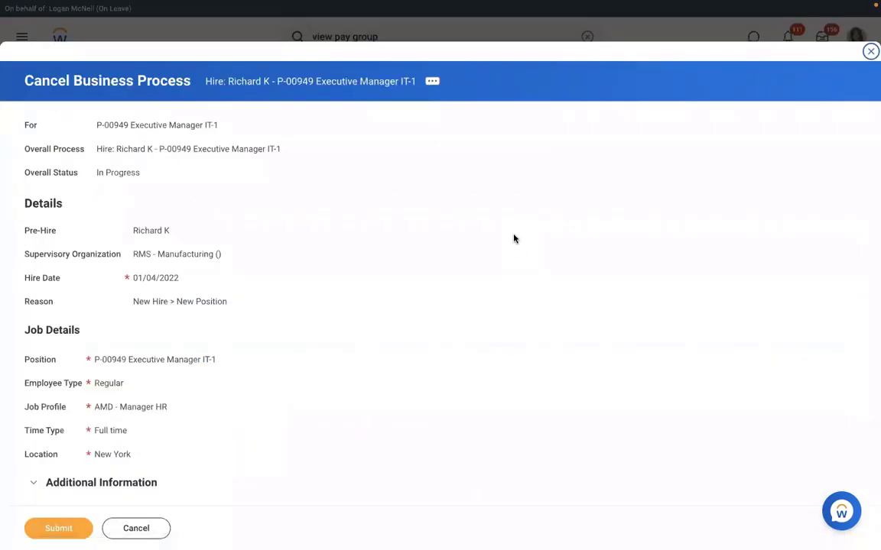
scroll(514, 239, down, 5)
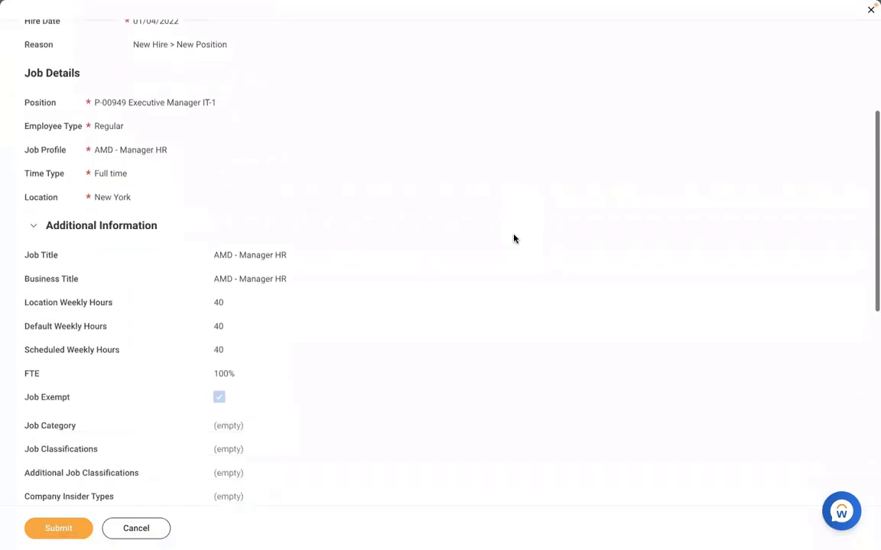
scroll(513, 239, down, 8)
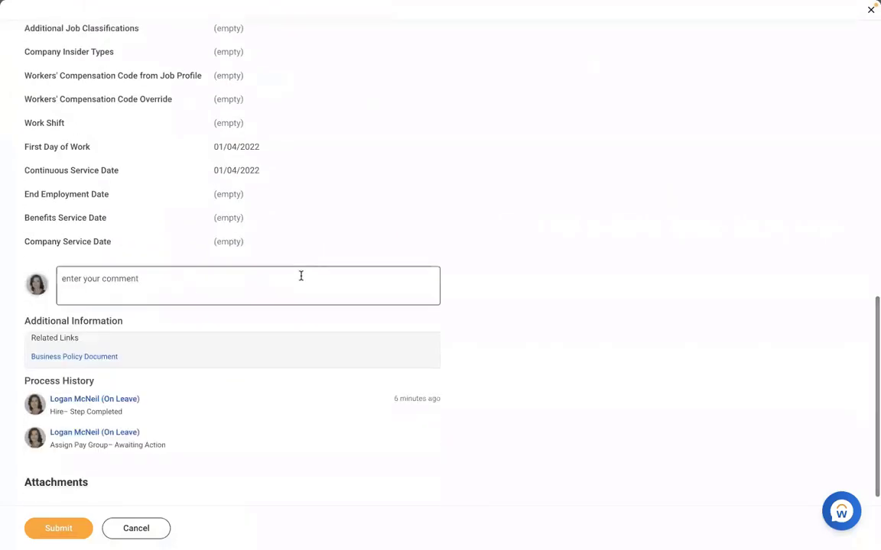
click(300, 276)
text(TEST)
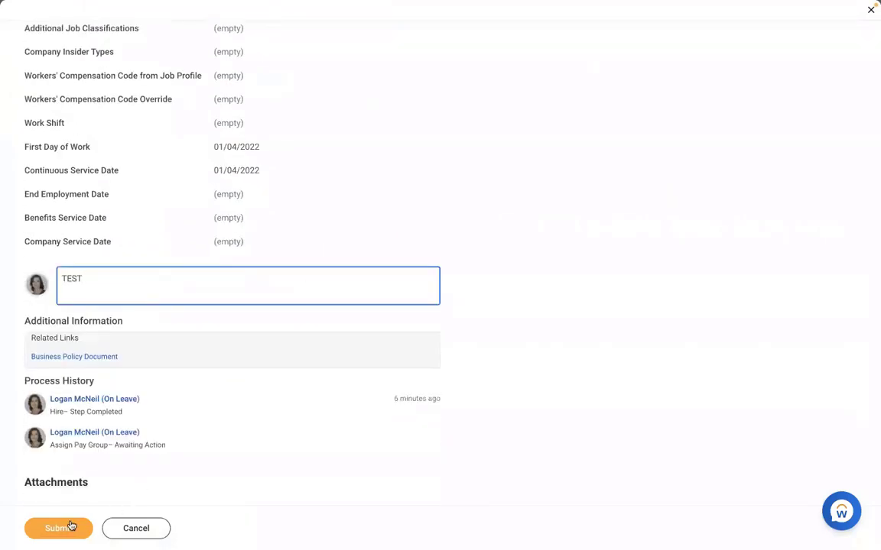
click(71, 525)
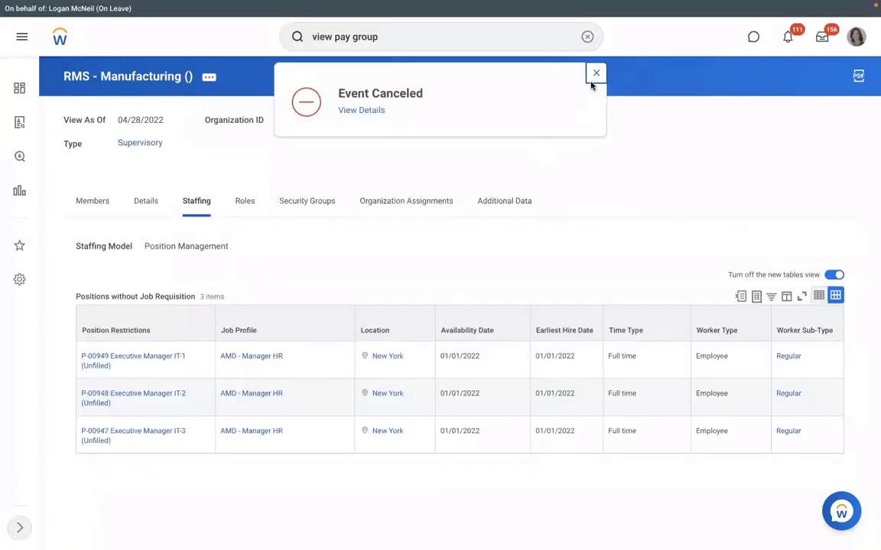
click(120, 369)
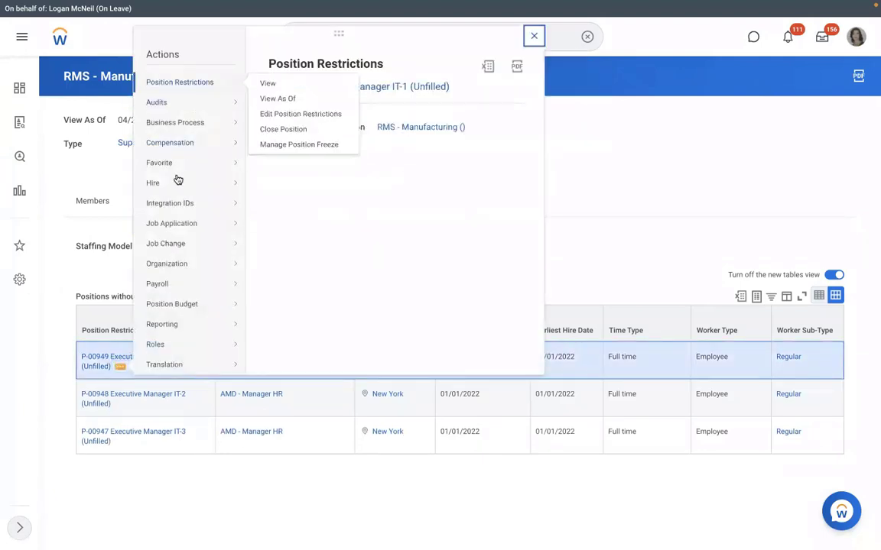
Start a hire into P-00949 and search people by the new hire's first name only
mouse_move(177, 180)
click(300, 183)
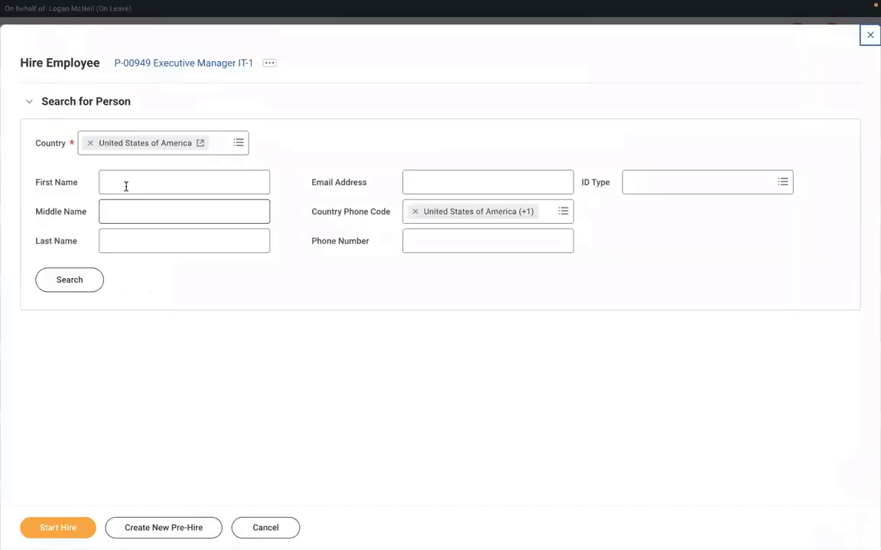
click(126, 186)
text(RICHA)
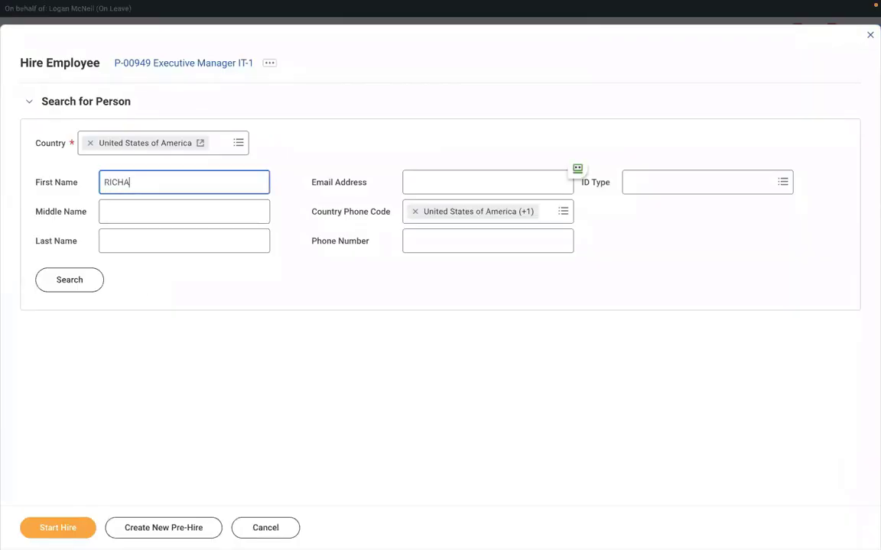
text(RD)
click(122, 241)
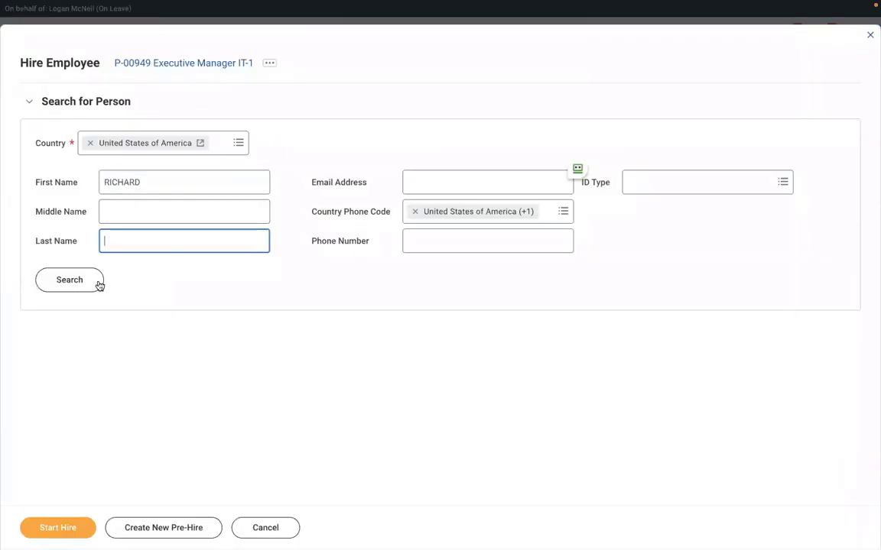
text(K)
click(81, 287)
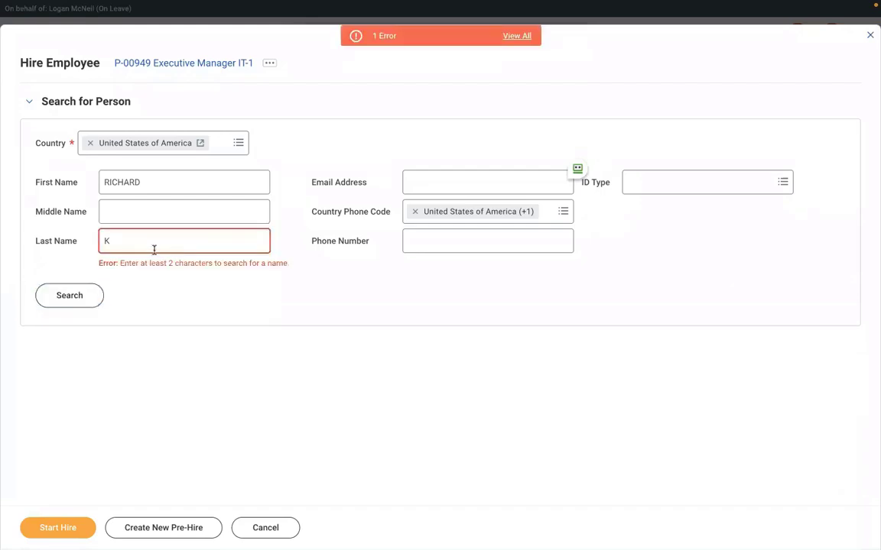
click(124, 248)
key(BackSpace)
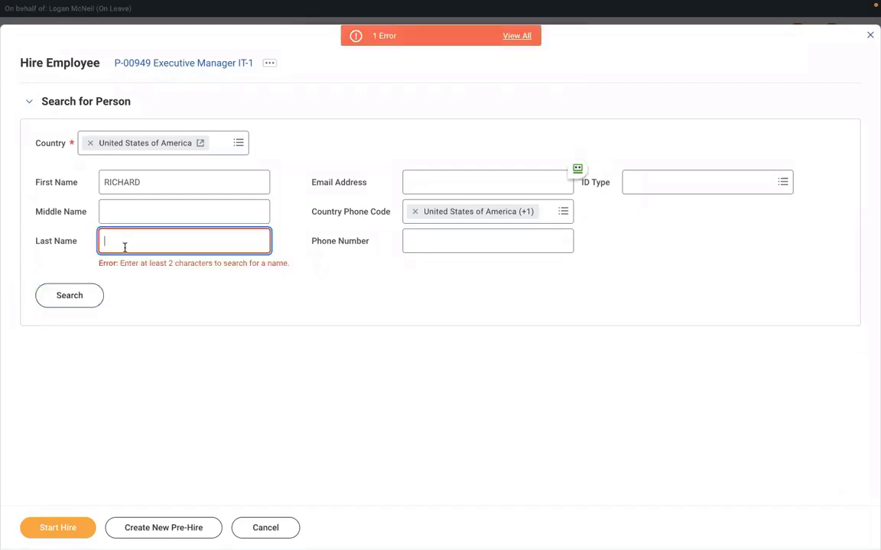
click(71, 296)
click(76, 288)
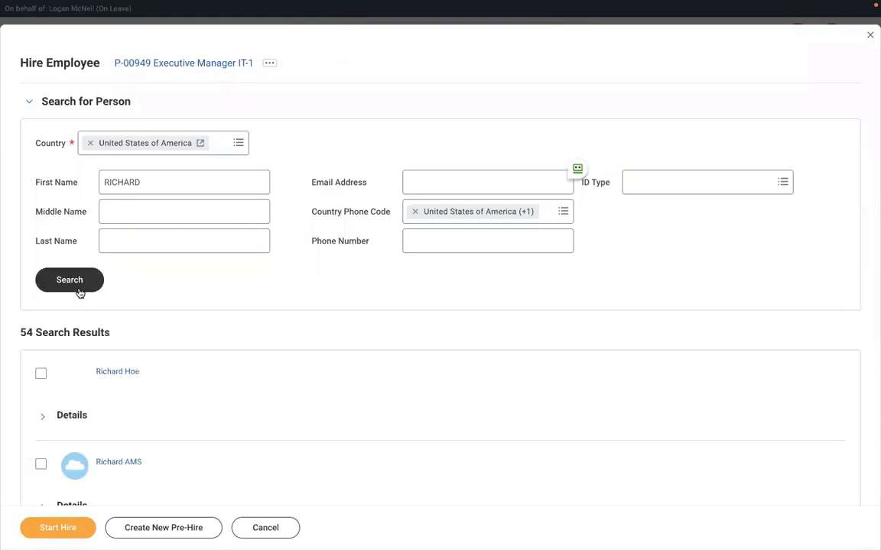
Locate the matching pre-hire with the browser's find bar, select it, and start the hire
scroll(289, 382, down, 4)
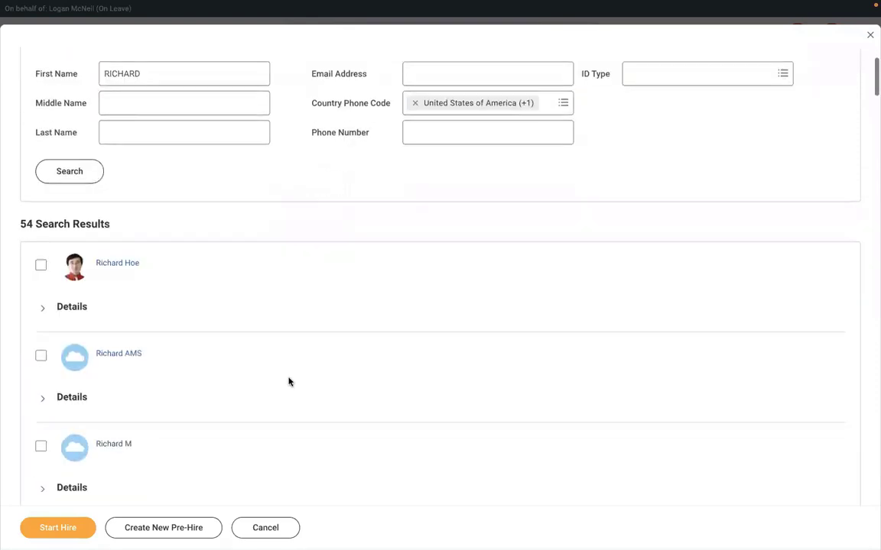
scroll(288, 382, down, 3)
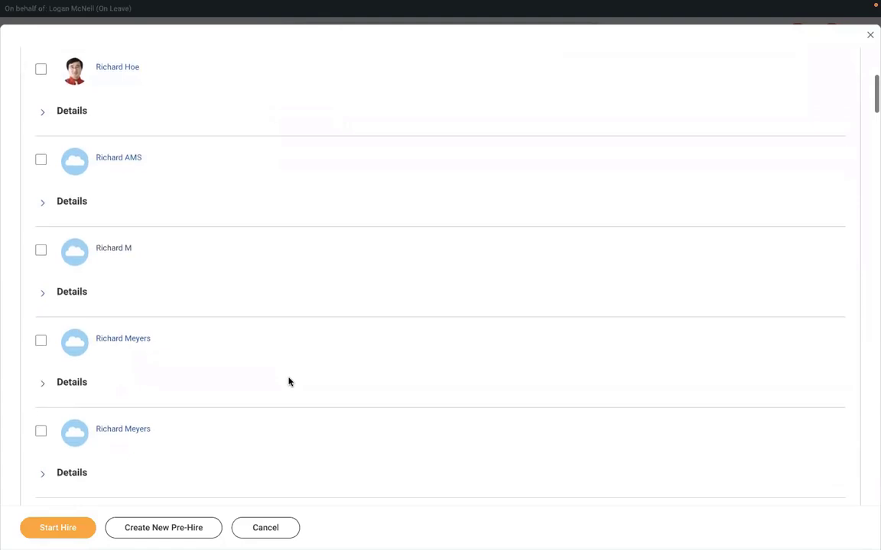
scroll(289, 383, down, 5)
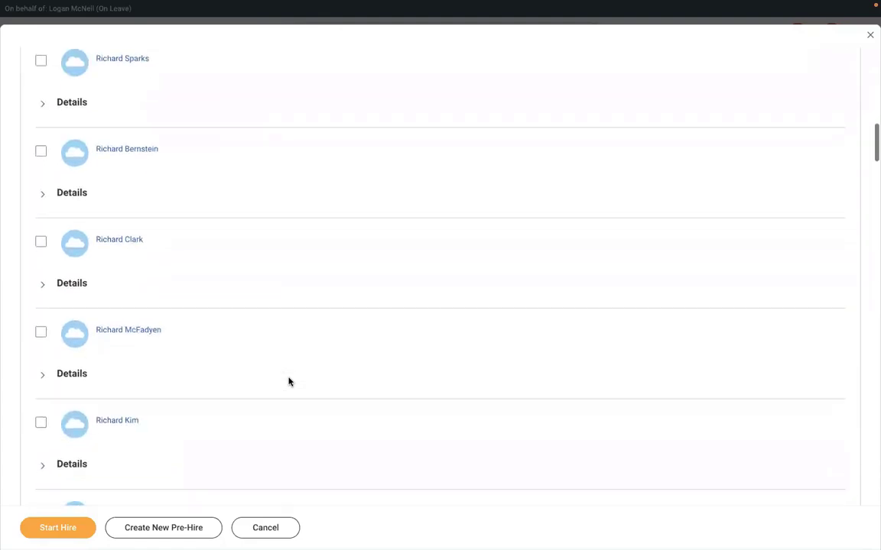
scroll(289, 382, down, 3)
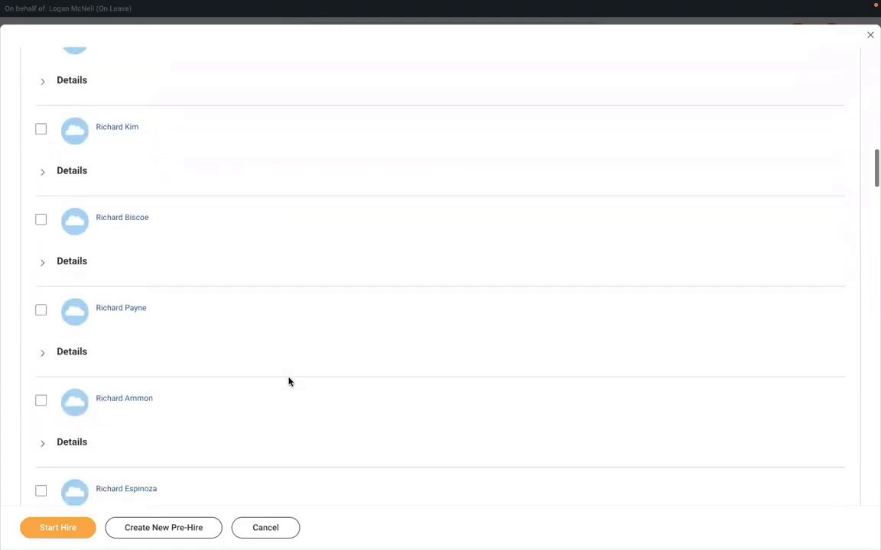
scroll(289, 382, up, 3)
scroll(289, 383, up, 5)
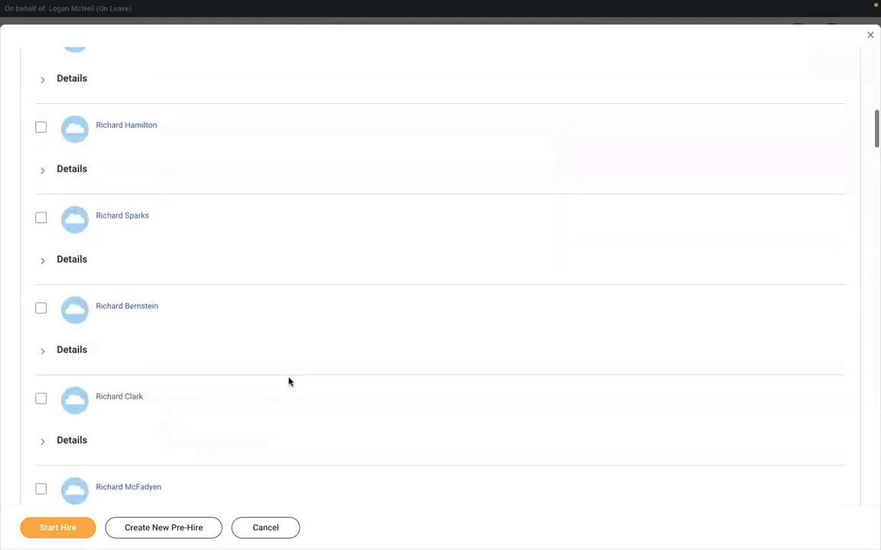
scroll(278, 341, up, 6)
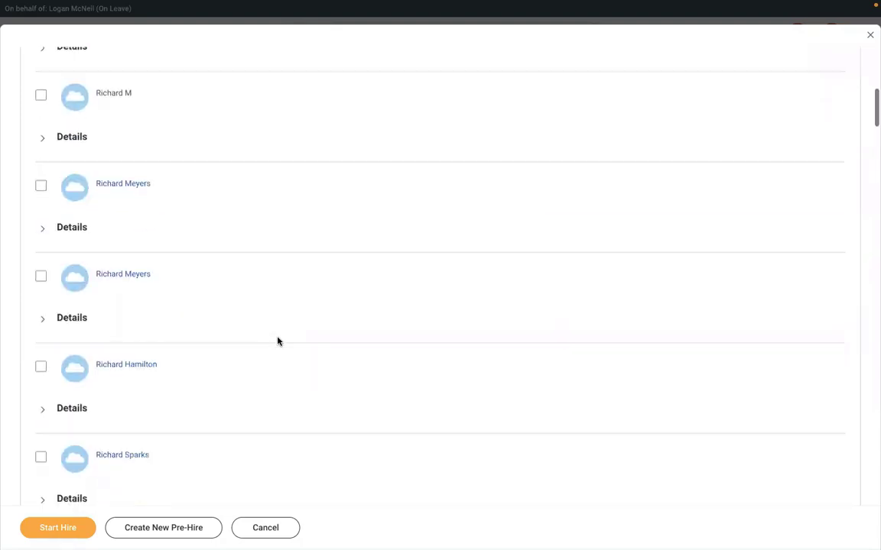
scroll(278, 341, up, 3)
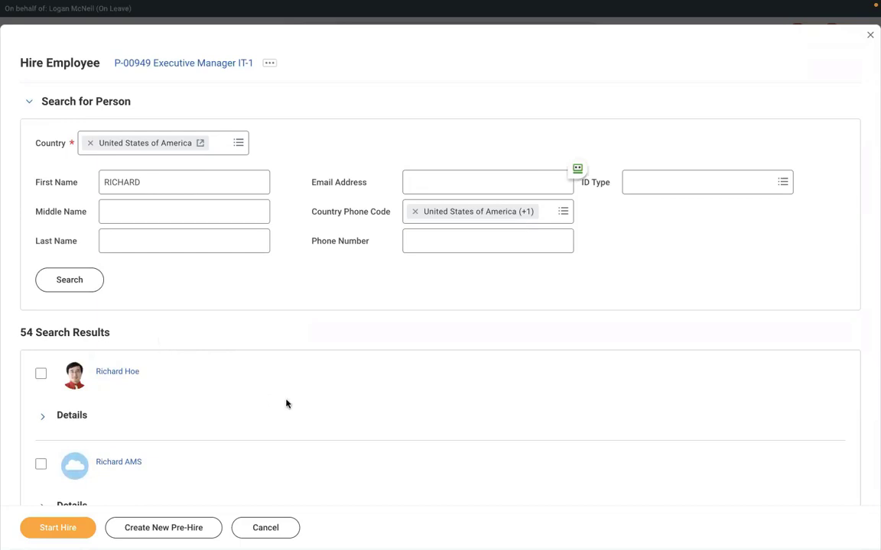
key(ctrl+f)
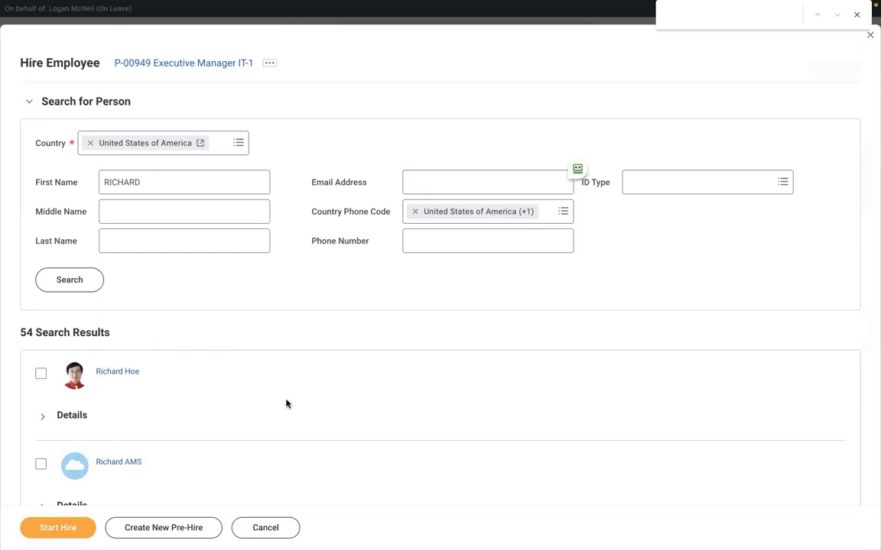
text(RICHARD)
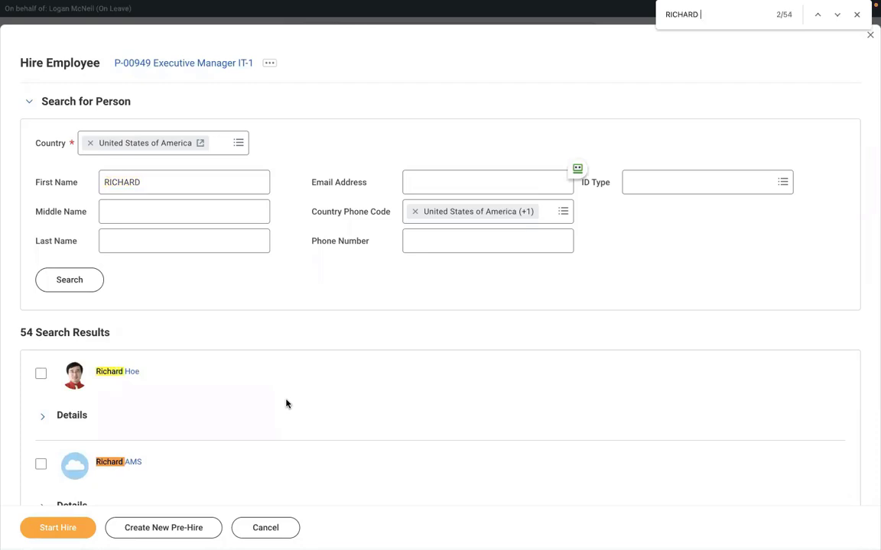
text( K)
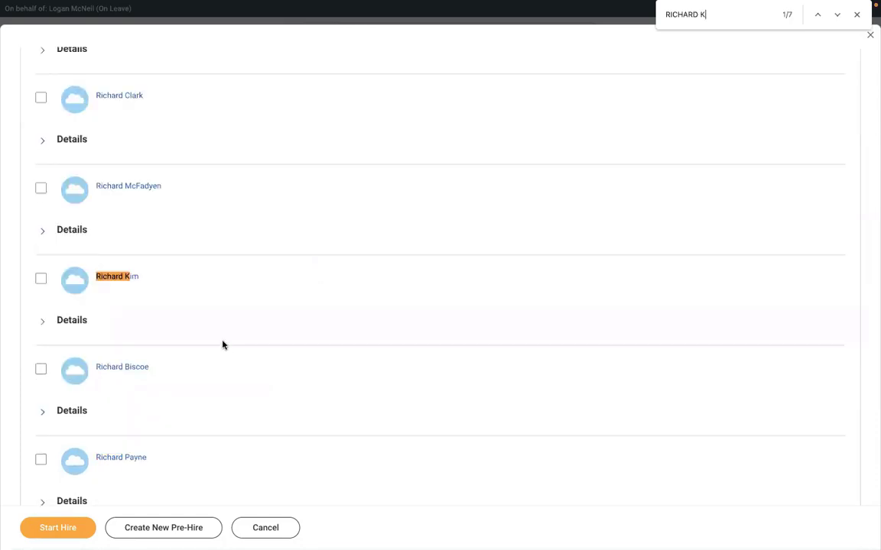
click(835, 18)
click(834, 18)
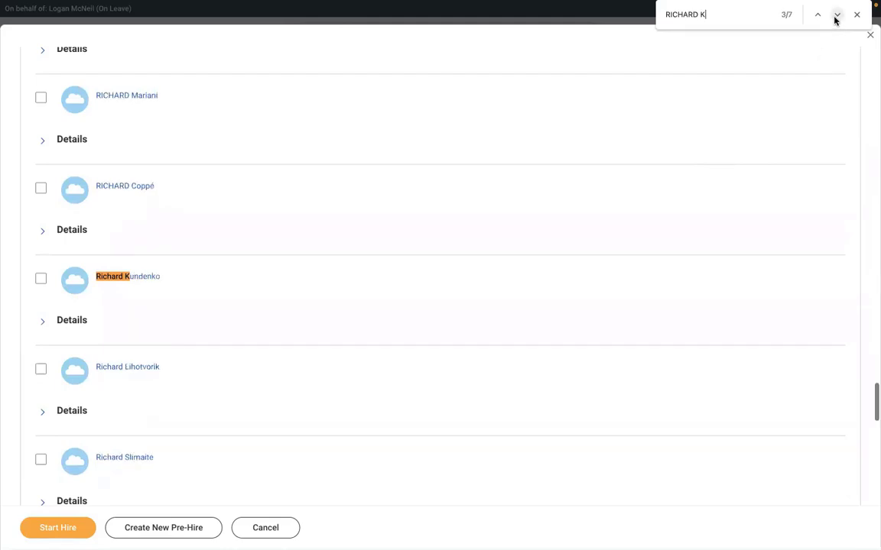
click(834, 19)
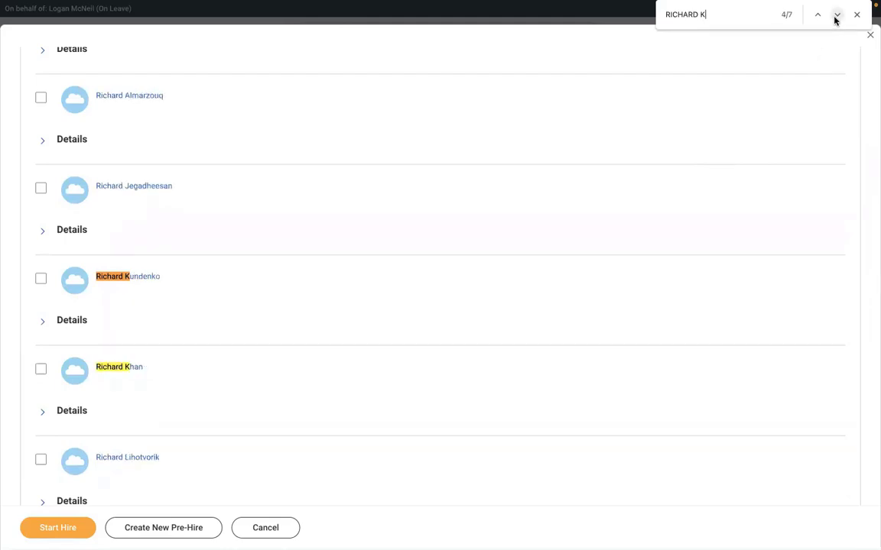
click(835, 18)
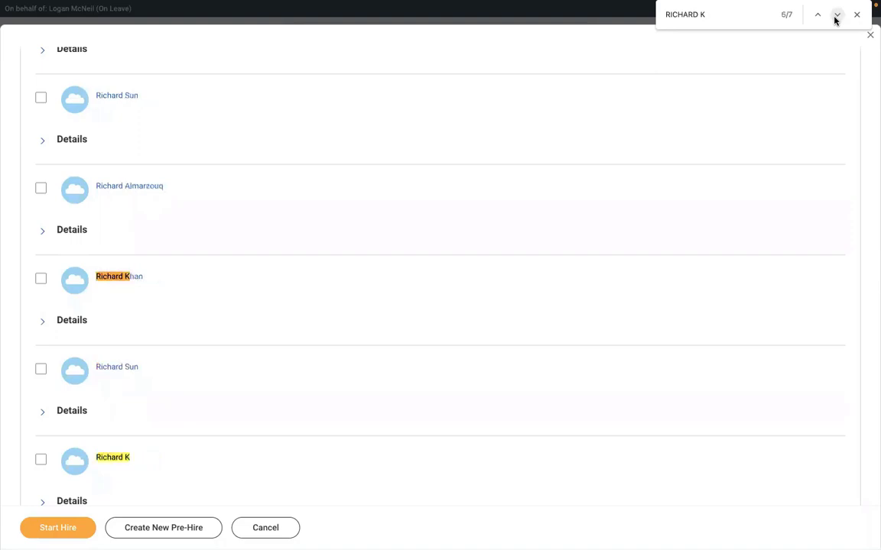
click(41, 462)
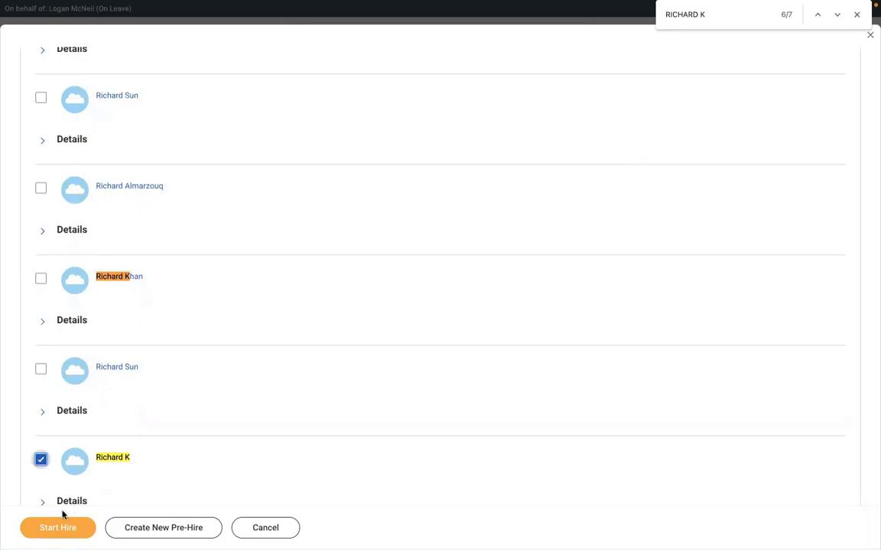
click(44, 529)
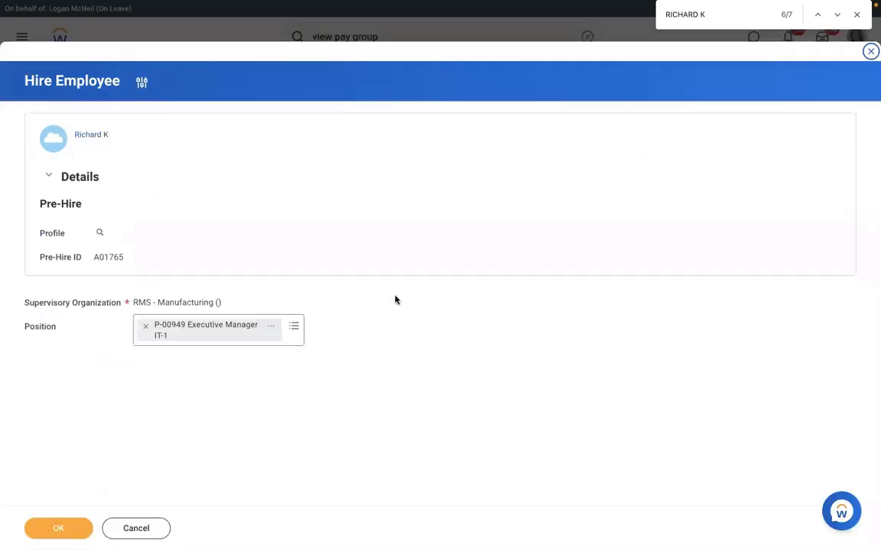
Confirm the organization and position P-00949, set hire date 01/03/2022, and submit the hire
click(61, 527)
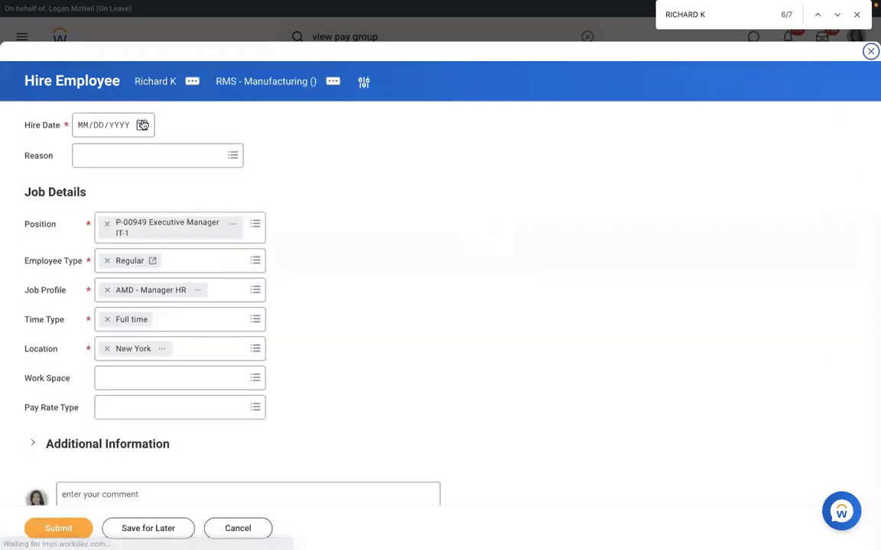
click(142, 124)
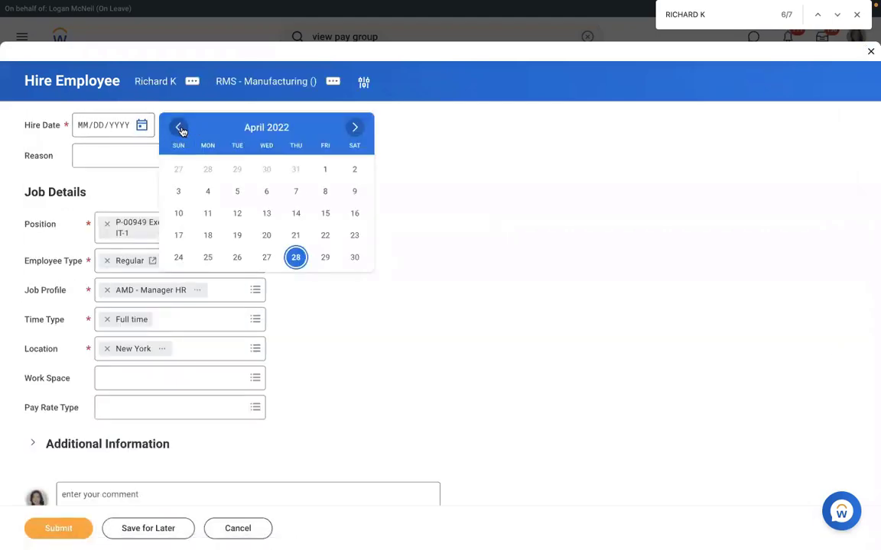
click(179, 127)
click(178, 127)
click(179, 128)
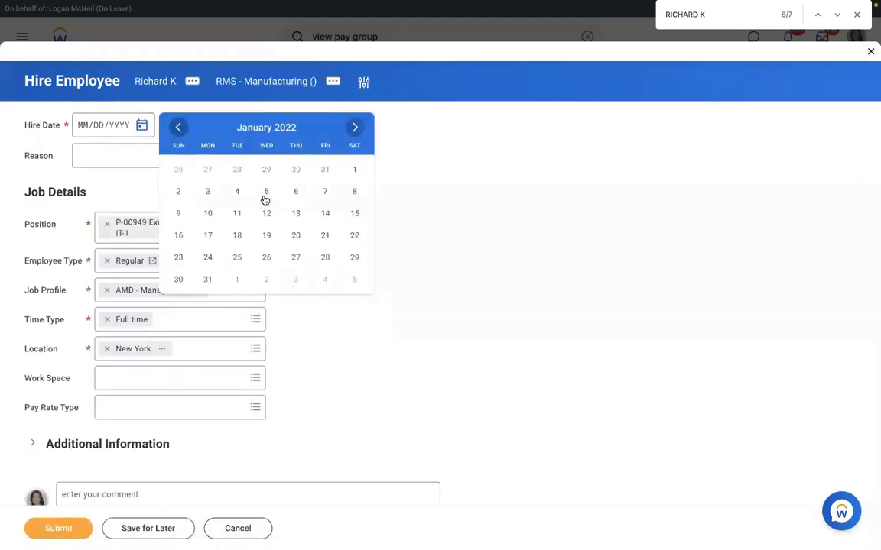
click(208, 193)
click(58, 528)
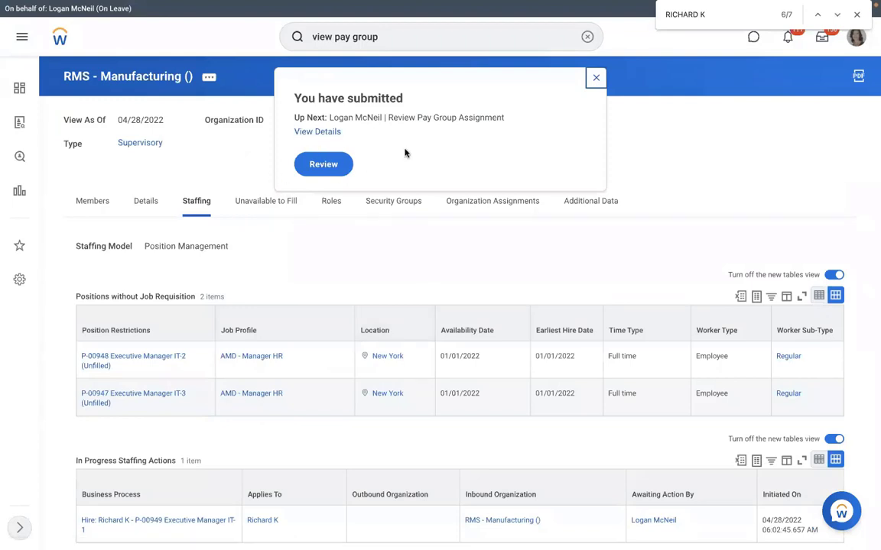
Review the new hire's pay group assignment and approve it with RMS - Monthly PYG unchanged
click(324, 165)
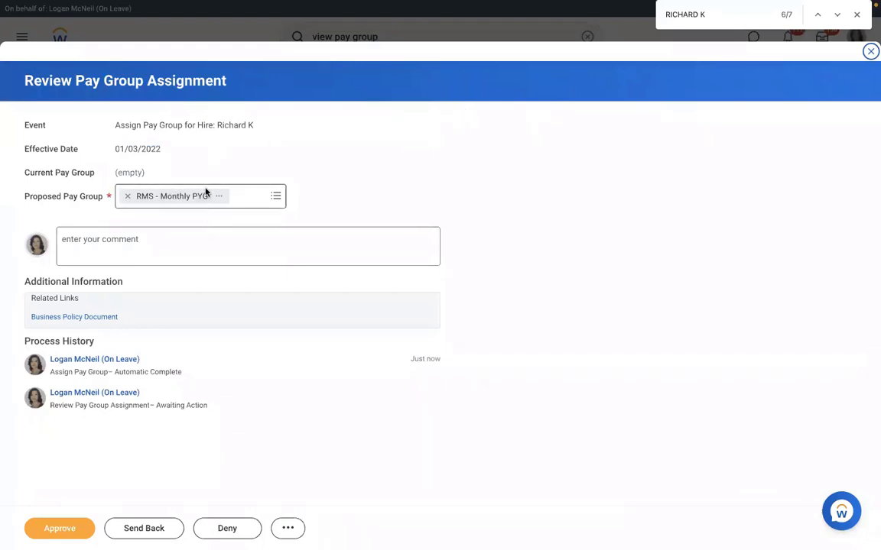
click(274, 198)
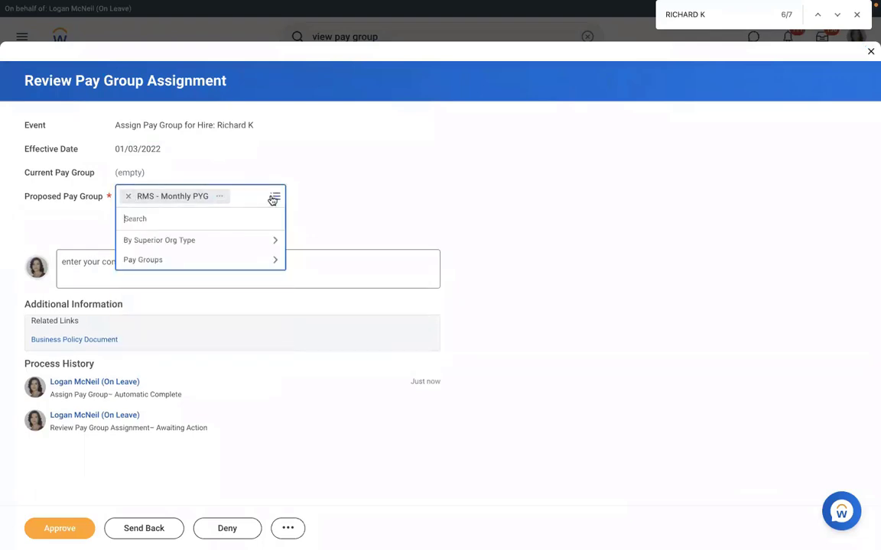
click(349, 181)
click(51, 534)
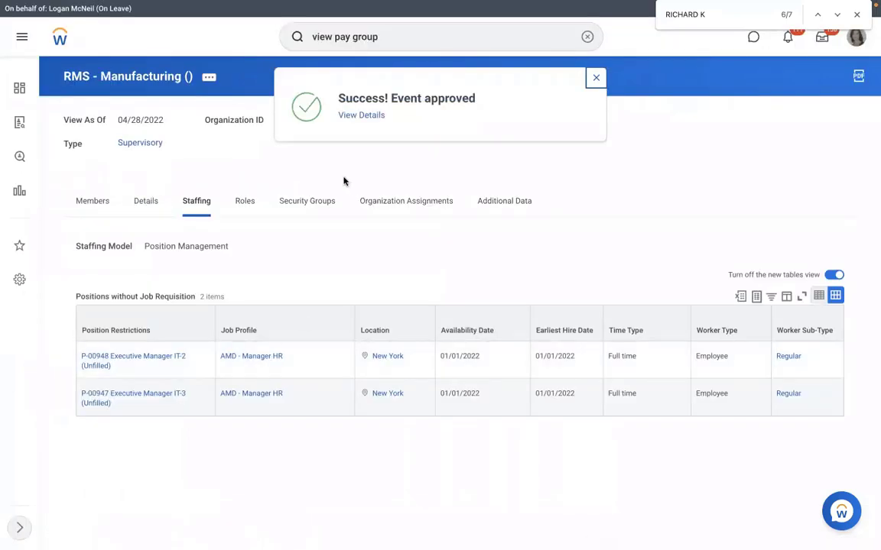
click(352, 116)
Check the new hire appears in RMS - Monthly PYG members, then open its RMS - PYG Automatic Assignment rule
click(138, 182)
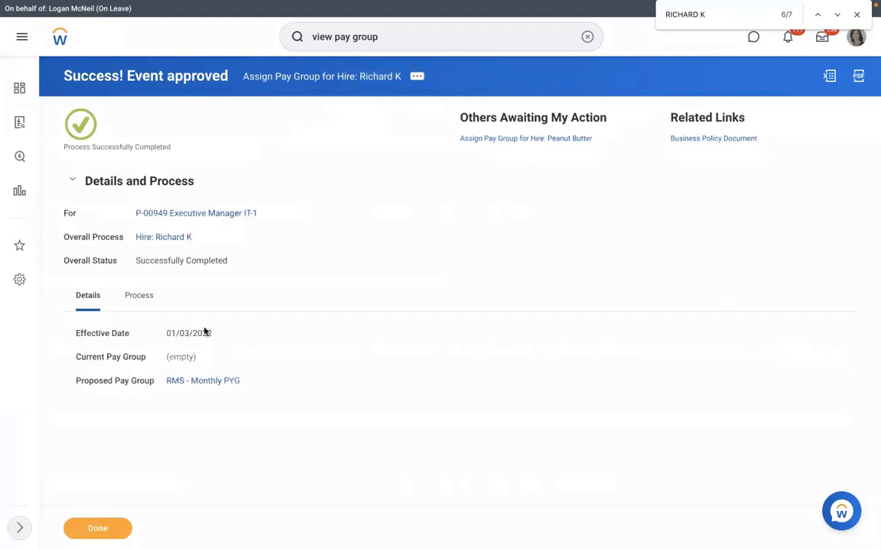
click(202, 381)
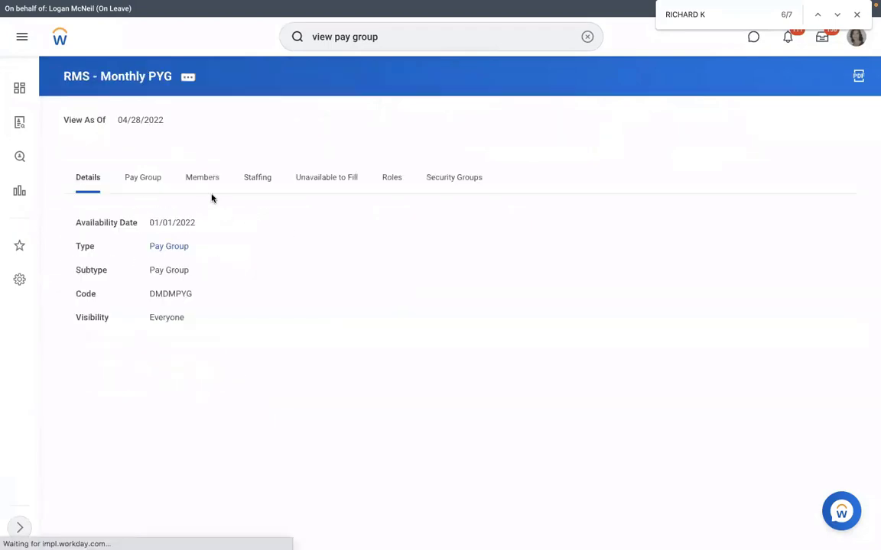
click(205, 193)
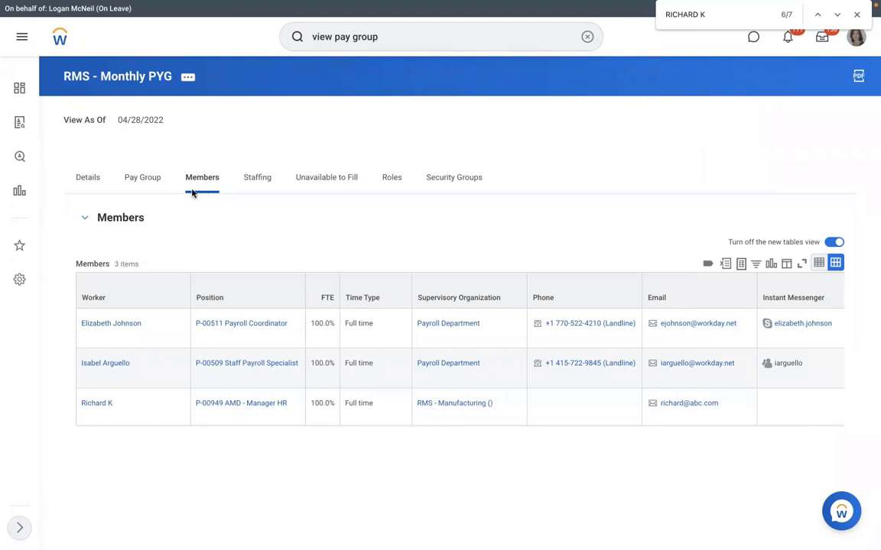
click(151, 176)
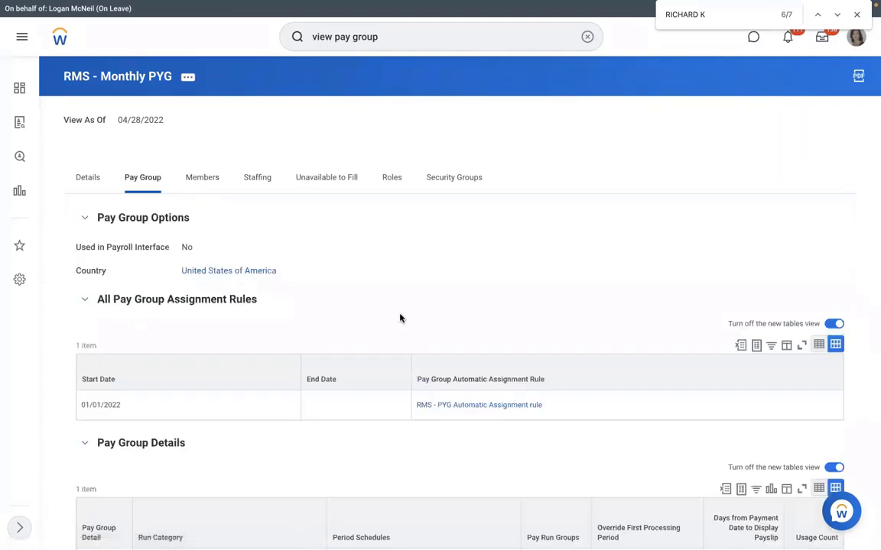
click(438, 405)
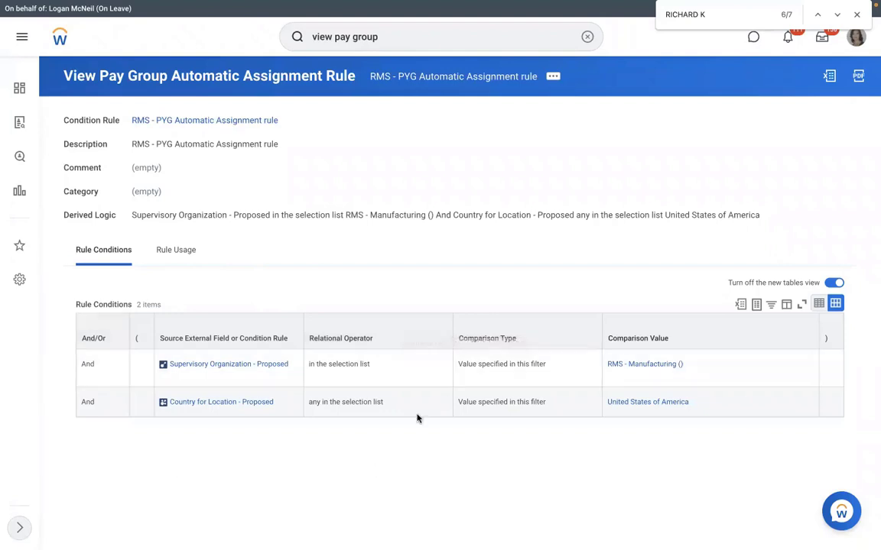
Start a Test of the assignment rule and search worker events for the new hire by name
click(553, 77)
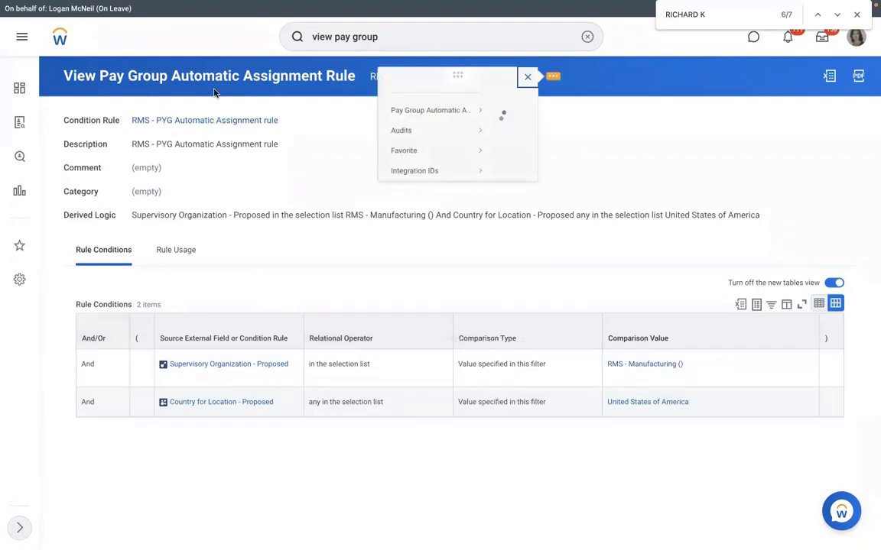
mouse_move(74, 127)
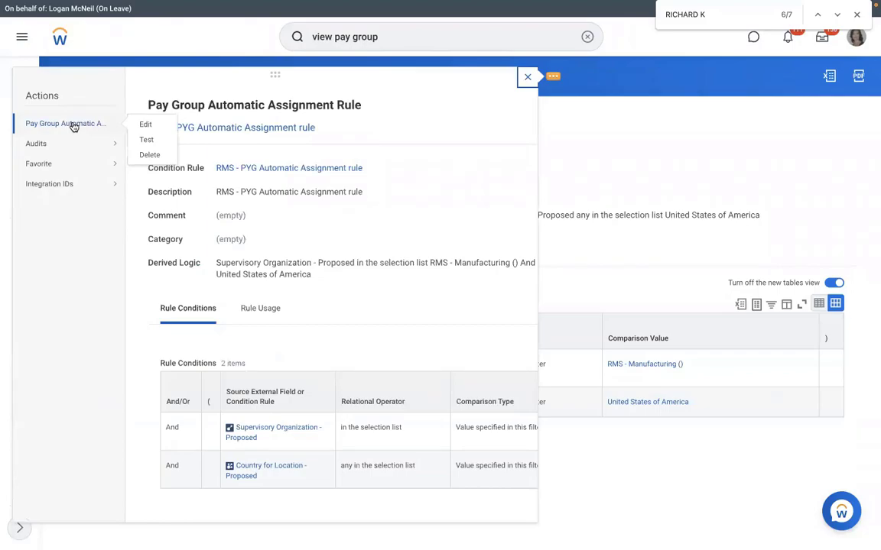
click(142, 140)
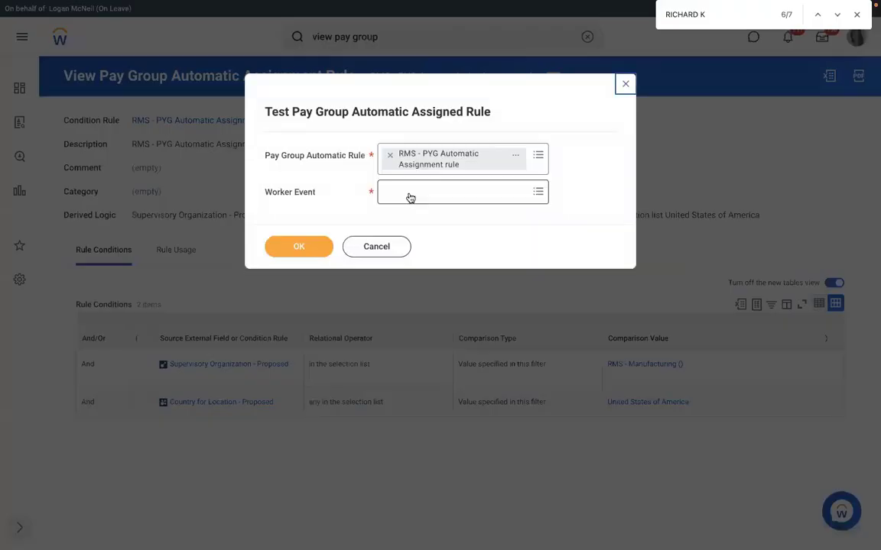
click(411, 198)
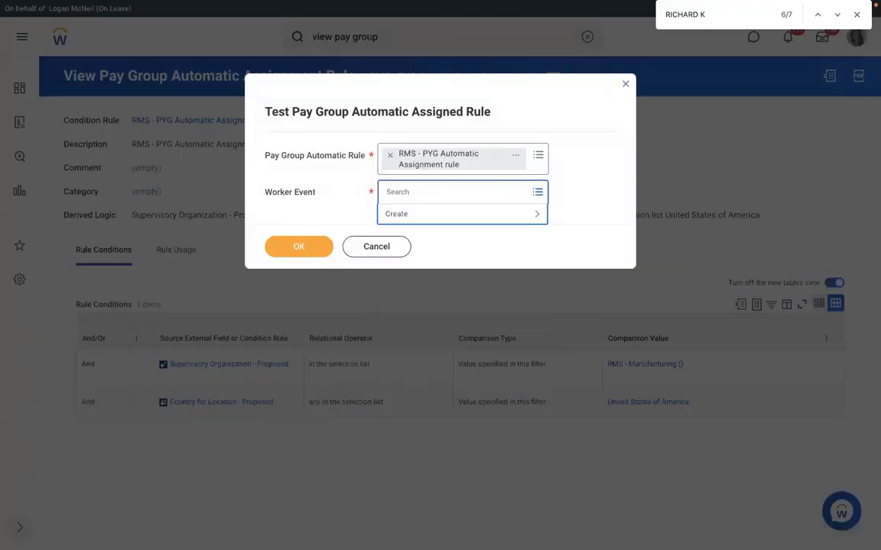
text(RICHARD)
key(Return)
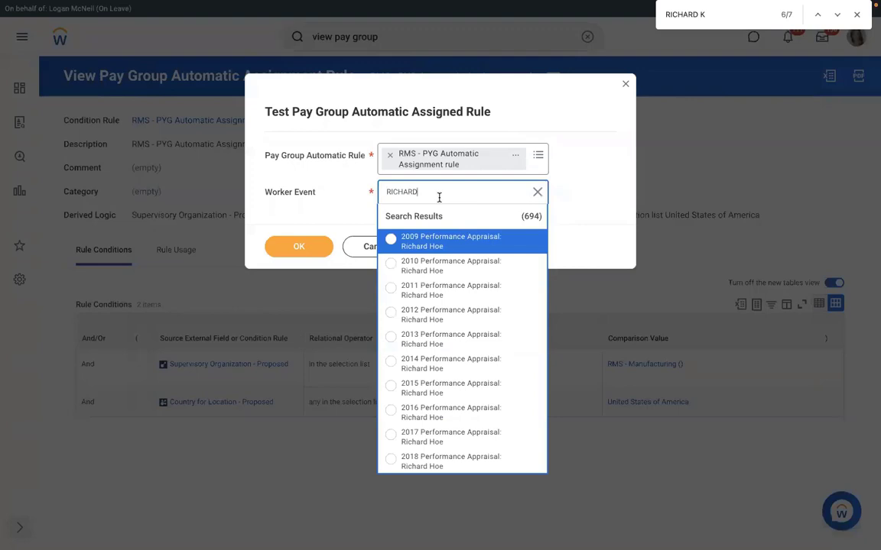
text(K)
key(Return)
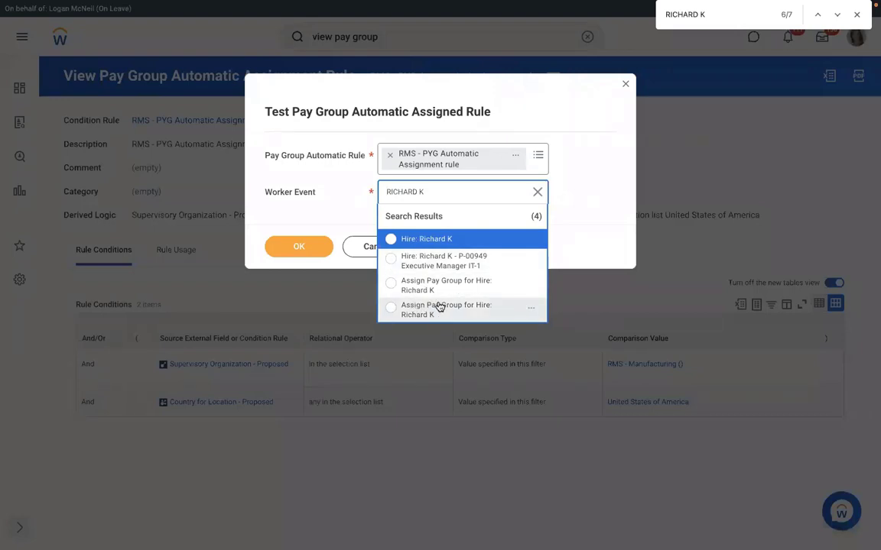
Test against the hire's Assign Pay Group for Hire event, confirm the Yes result, and open the Condition Rule
click(416, 284)
click(298, 247)
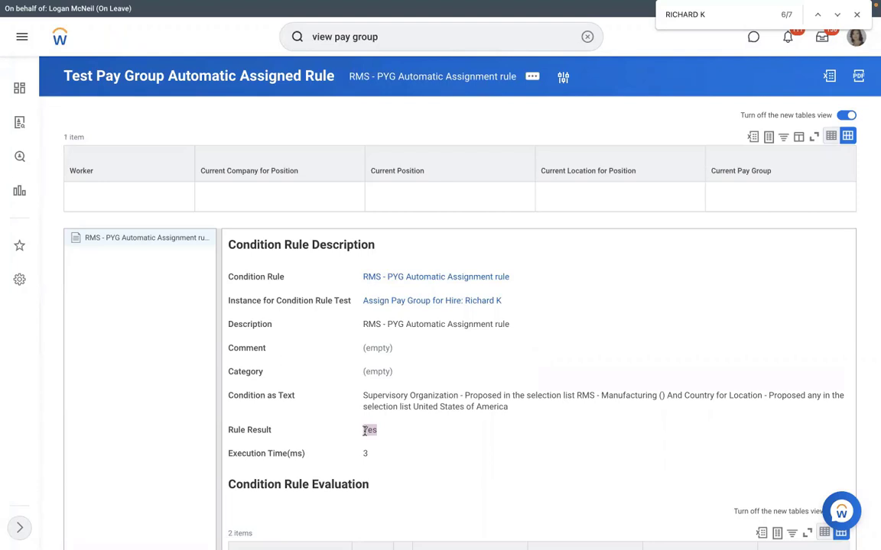
double_click(366, 430)
click(404, 276)
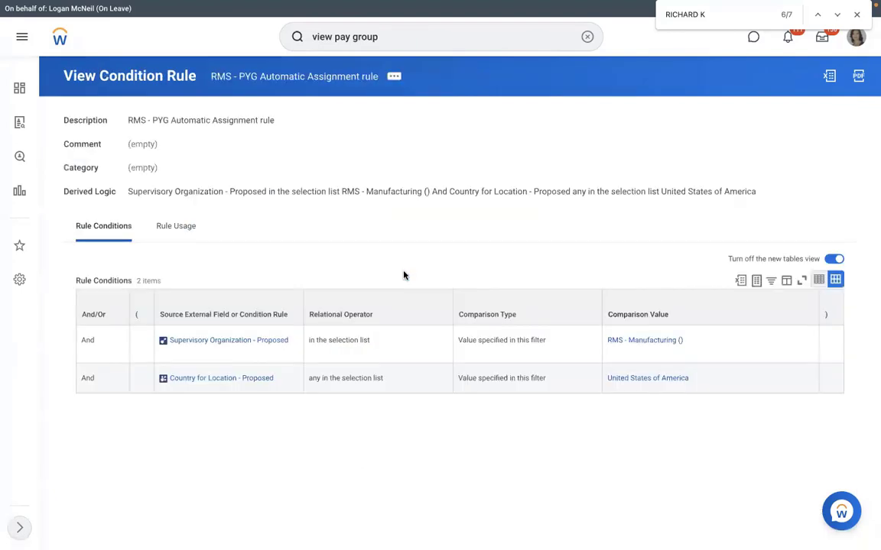